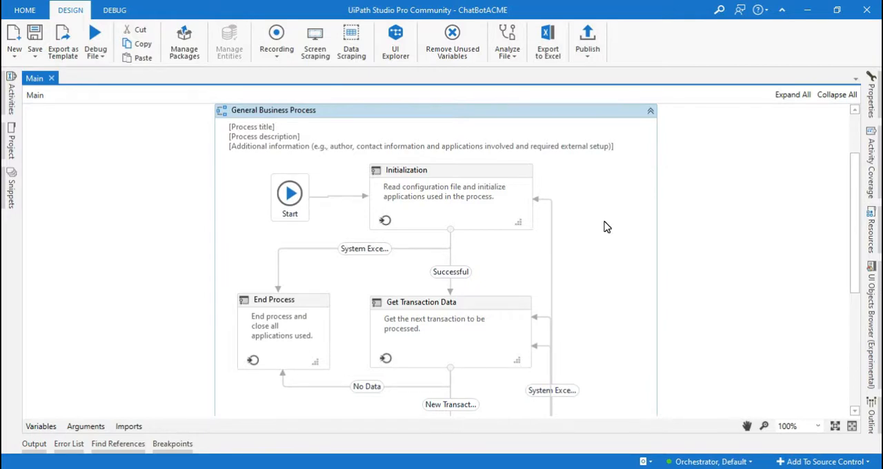
left_click(636, 235)
left_click(580, 216)
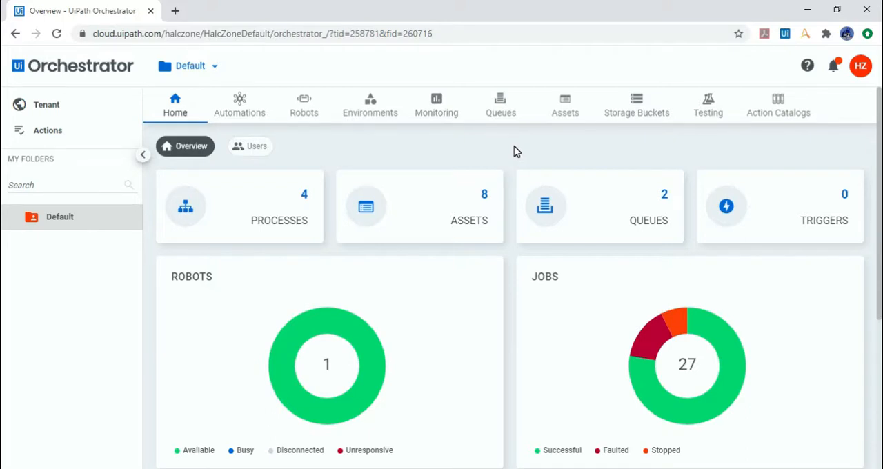
left_click(499, 149)
left_click(860, 74)
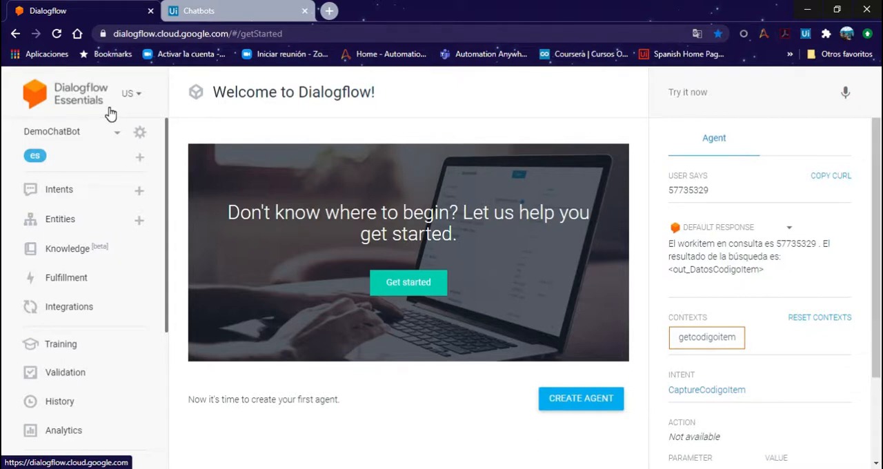
Step: Show the UiPath Chatbots page with the chatbot's Dialogflow agent and Orchestrator service connections
left_click(199, 12)
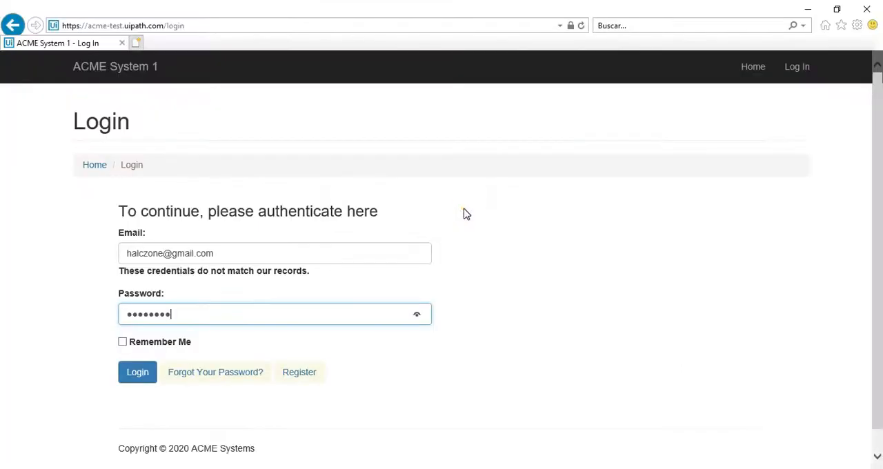
left_click(466, 210)
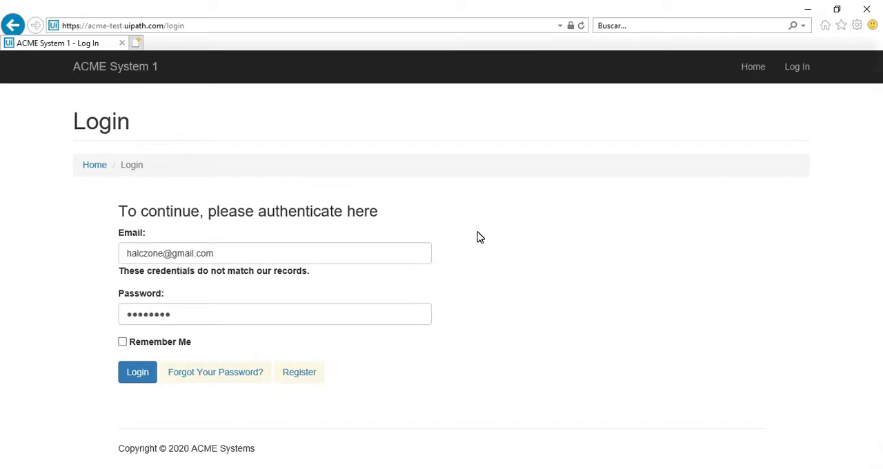
Step: Log in to ACME System 1 with the prefilled credentials and open the Work Items list
left_click(138, 373)
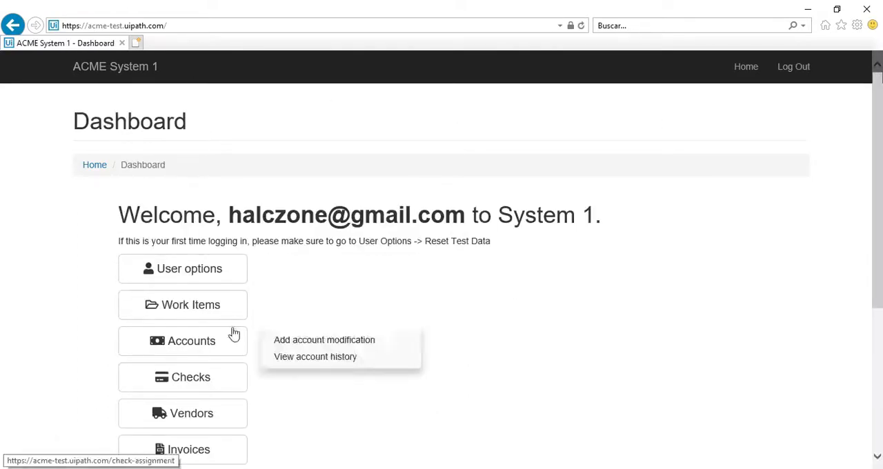
left_click(185, 314)
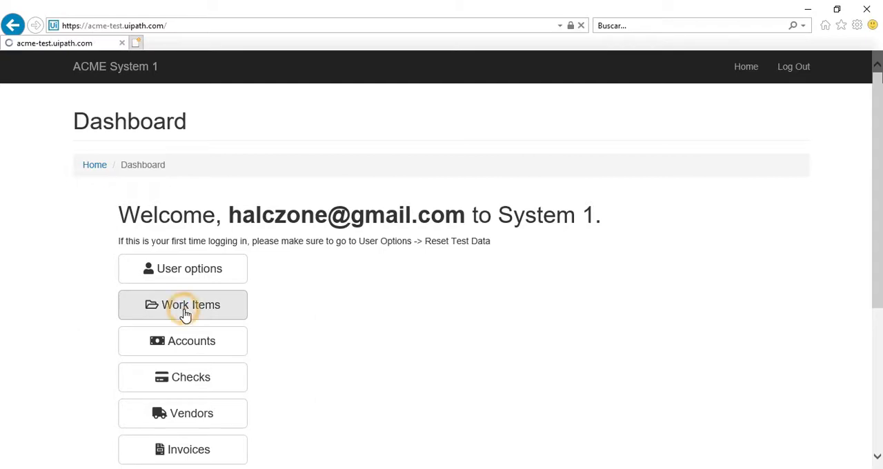
scroll(436, 276, "down", 3)
scroll(311, 316, "up", 3)
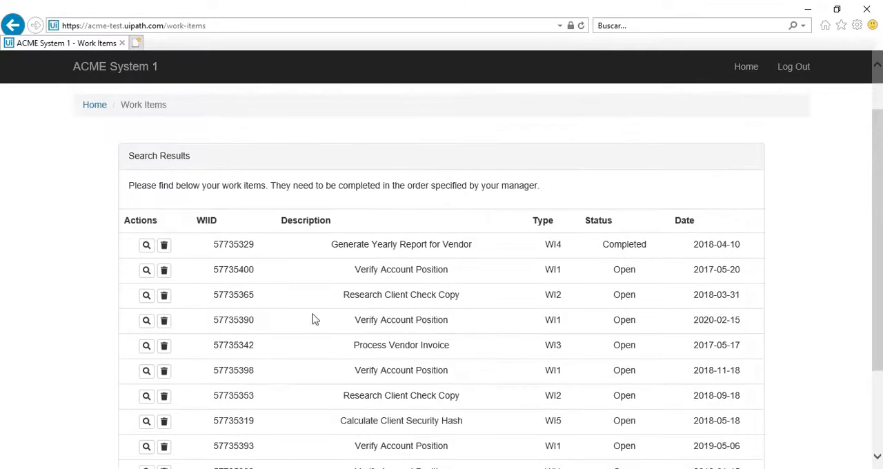
scroll(357, 221, "down", 3)
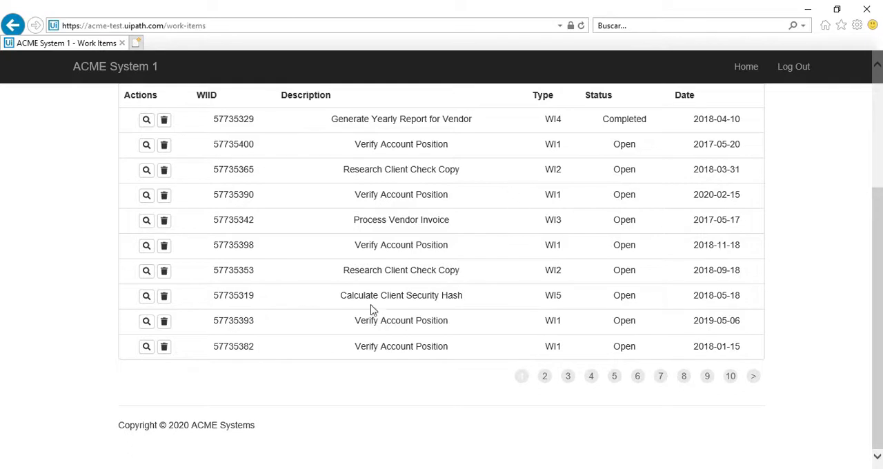
Step: Open the details of work item 57735319 and examine its client ID, name and country
left_click(214, 294)
left_click_drag(214, 294, 254, 296)
left_click(147, 297)
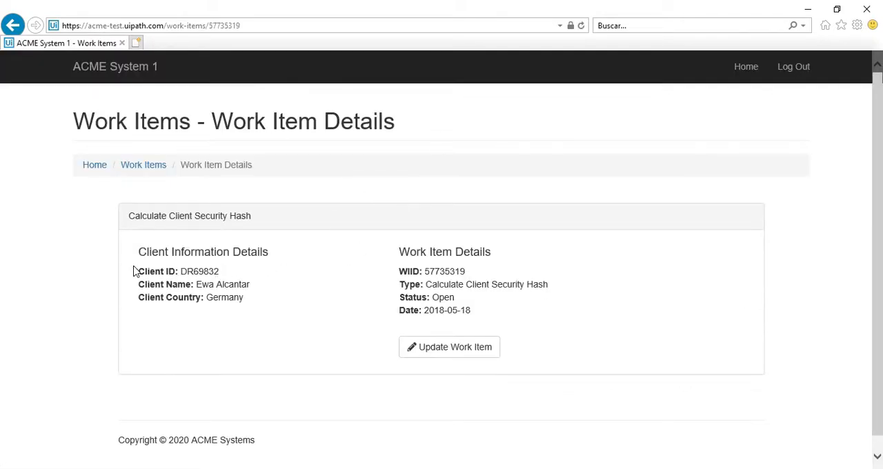
left_click_drag(137, 271, 242, 305)
left_click(267, 298)
left_click_drag(181, 272, 245, 298)
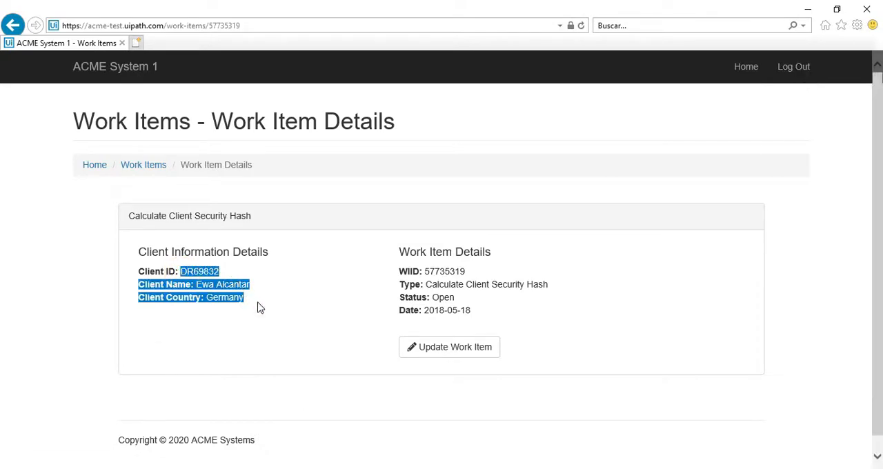
left_click(257, 303)
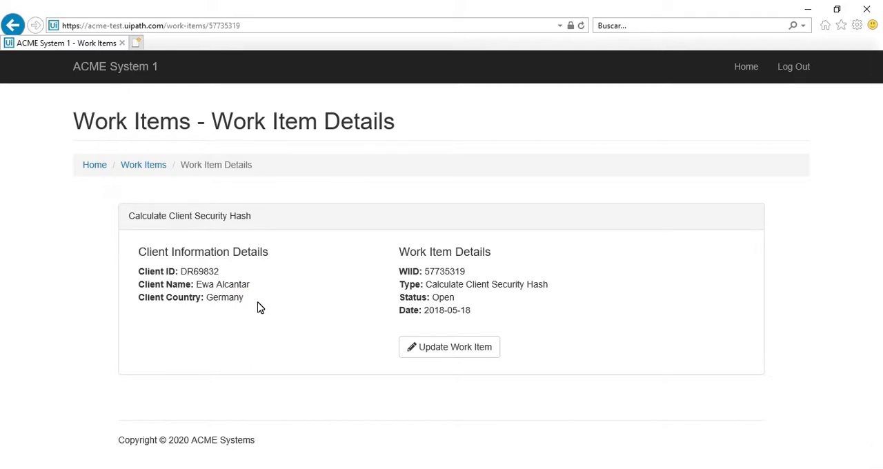
Step: Return to the work items list and open a blank Notepad document
key("alt+Left")
key("super+r")
key("Return")
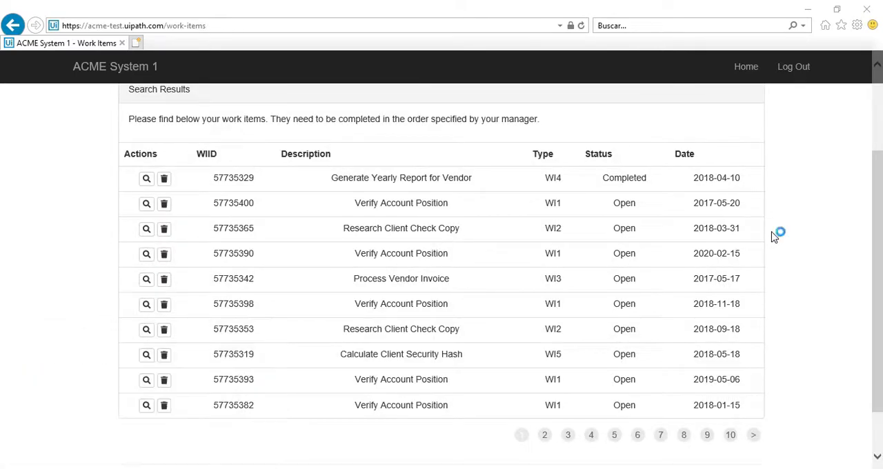
left_click(249, 73)
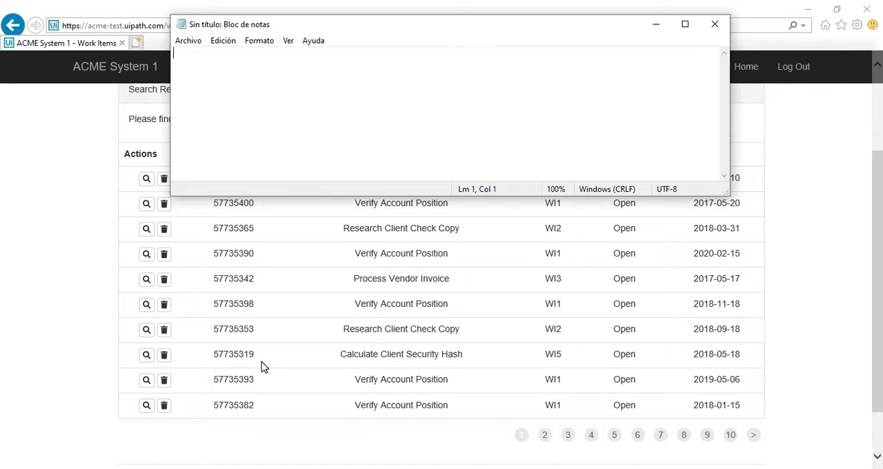
Step: Copy the WIID 57735319 from the work items list into the first line of the Notepad document
left_click_drag(255, 356, 214, 356)
key("ctrl+c")
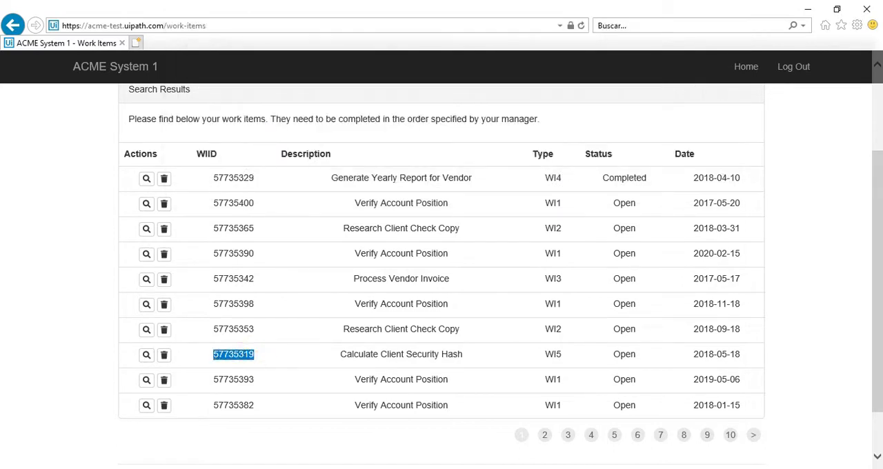
key("alt+Tab")
left_click(382, 102)
key("ctrl+v")
key("Return")
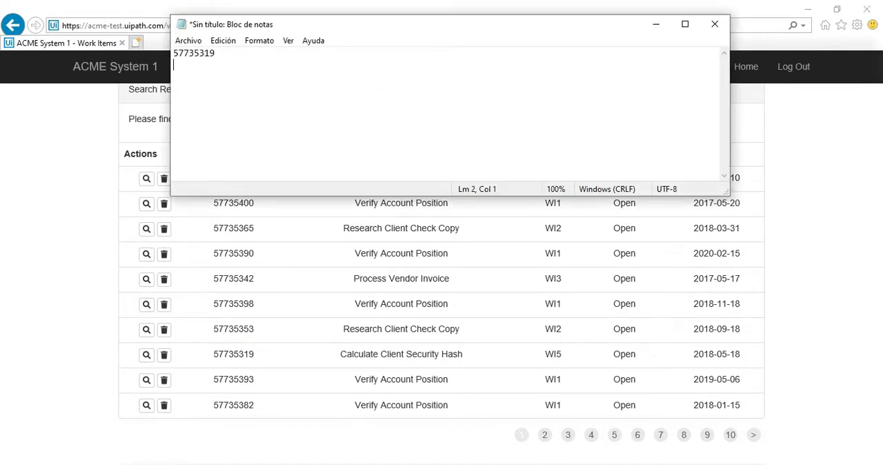
Step: Copy the WIID 57735321 from page 5 of the work items into the note's second line, then minimize the note
left_click(463, 439)
left_click(592, 435)
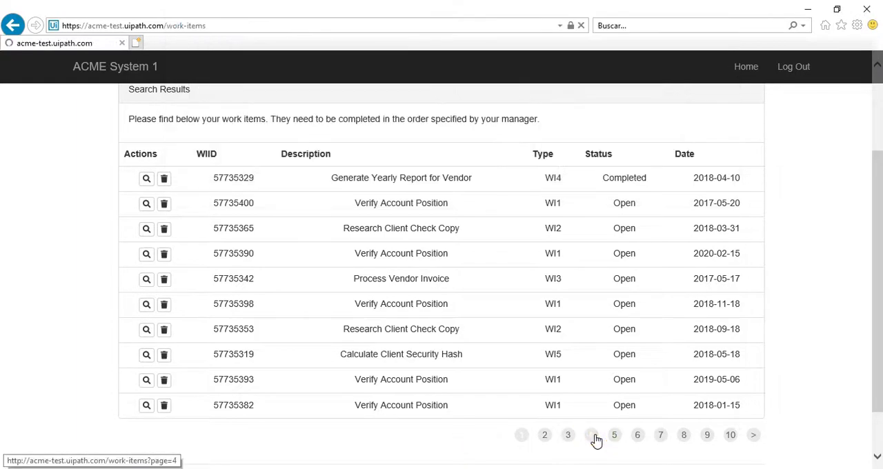
scroll(600, 430, "down", 3)
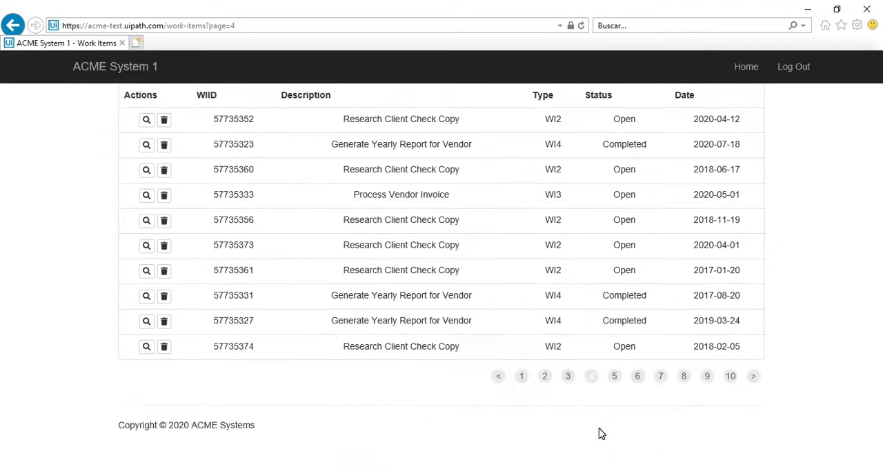
scroll(600, 429, "up", 1)
left_click(615, 438)
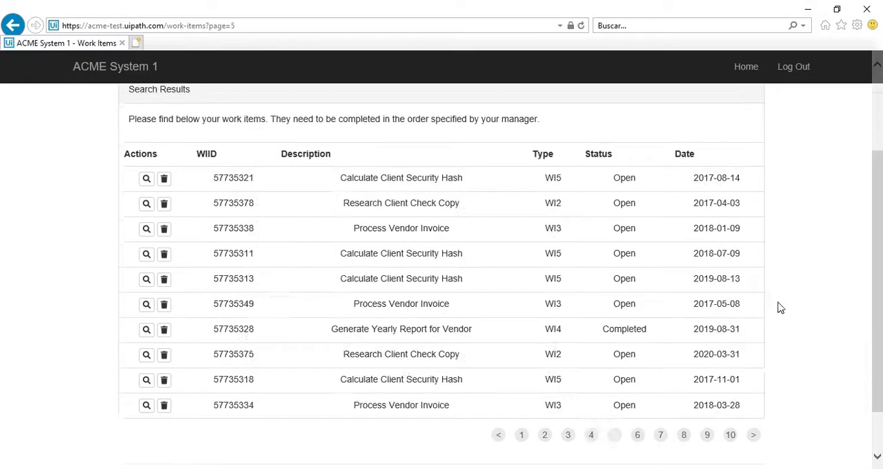
left_click_drag(255, 178, 215, 179)
key("ctrl+c")
key("alt+Tab")
key("ctrl+v")
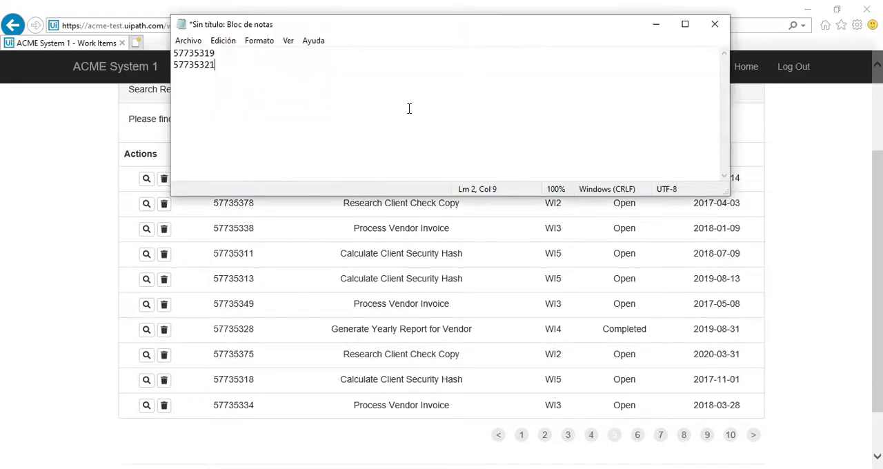
left_click(658, 23)
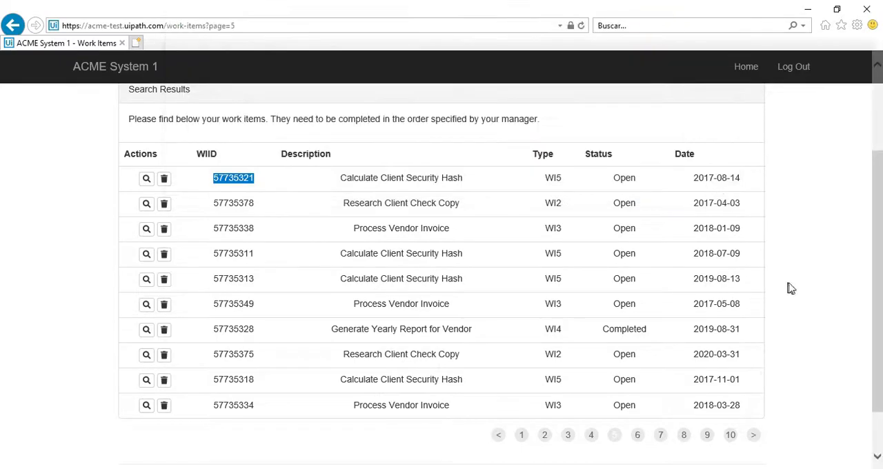
Step: Switch to UiPath Studio, collapse General Business Process and examine the in_CodigoItem and out_DatosCodigoItem arguments of the Main workflow
key("alt+Tab")
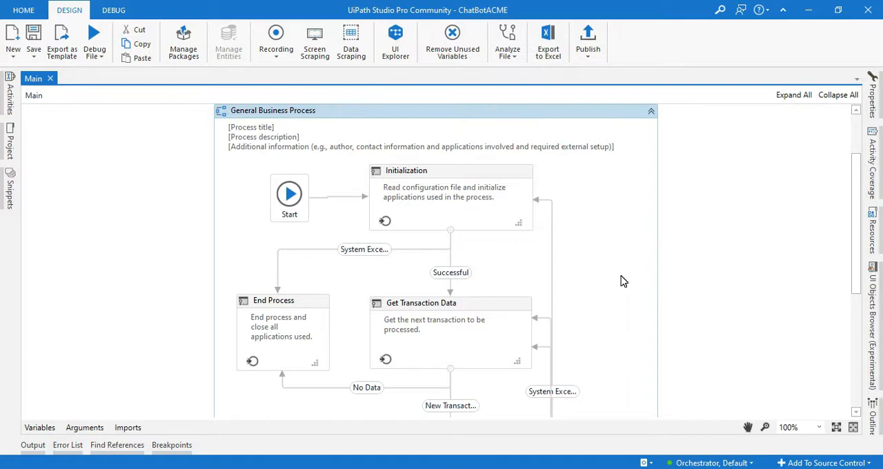
left_click(602, 234)
left_click(651, 112)
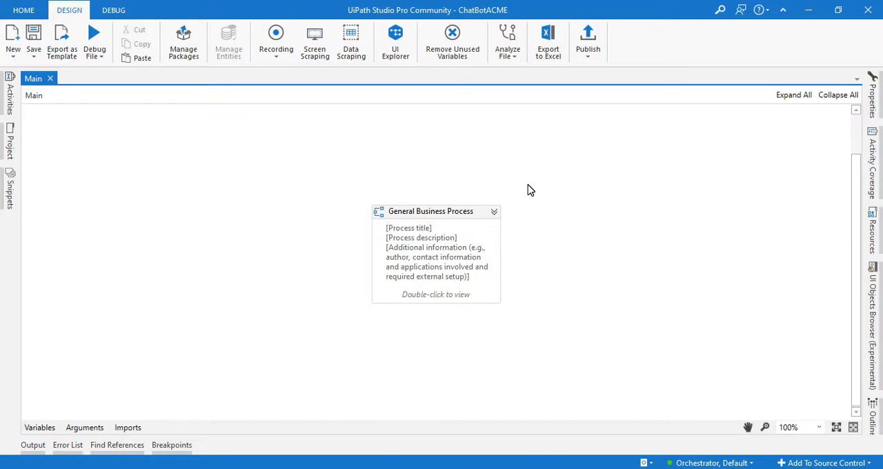
left_click(479, 218)
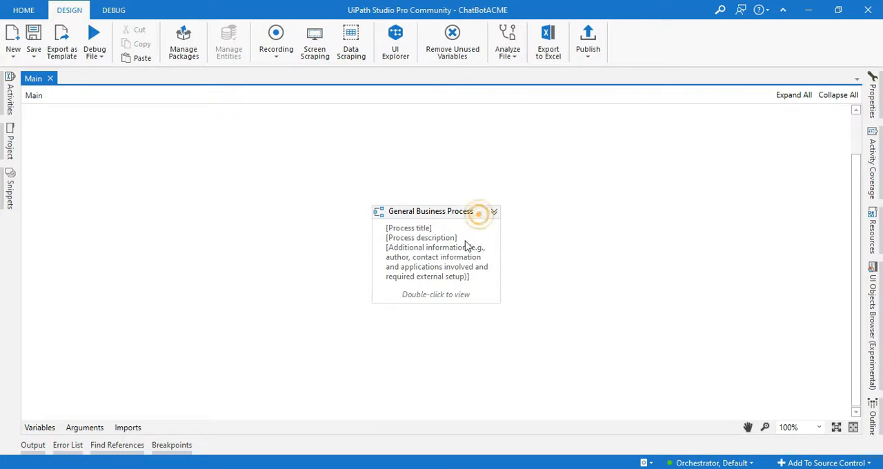
left_click(86, 427)
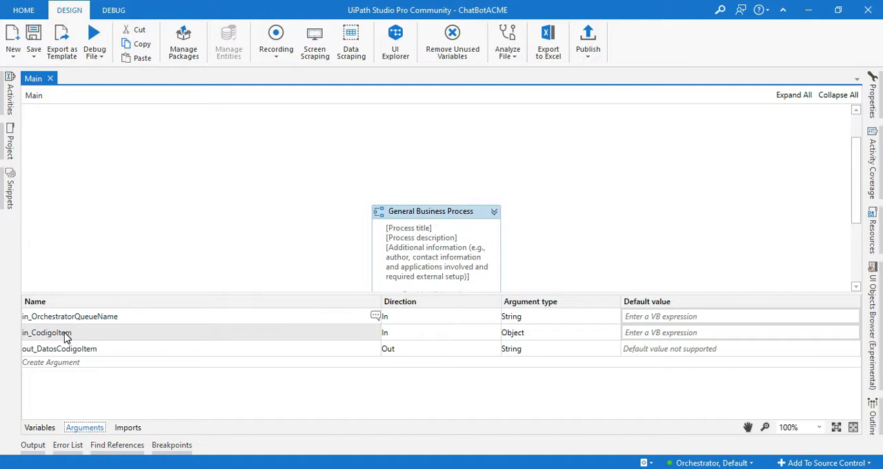
left_click(136, 335)
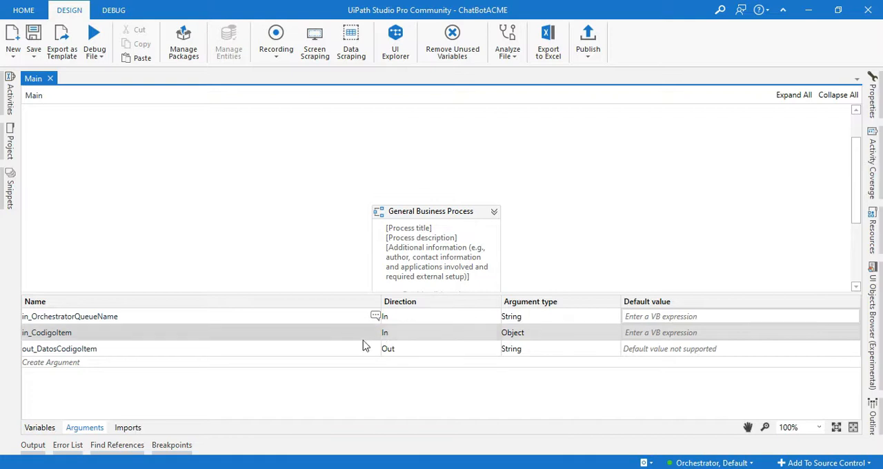
left_click(193, 351)
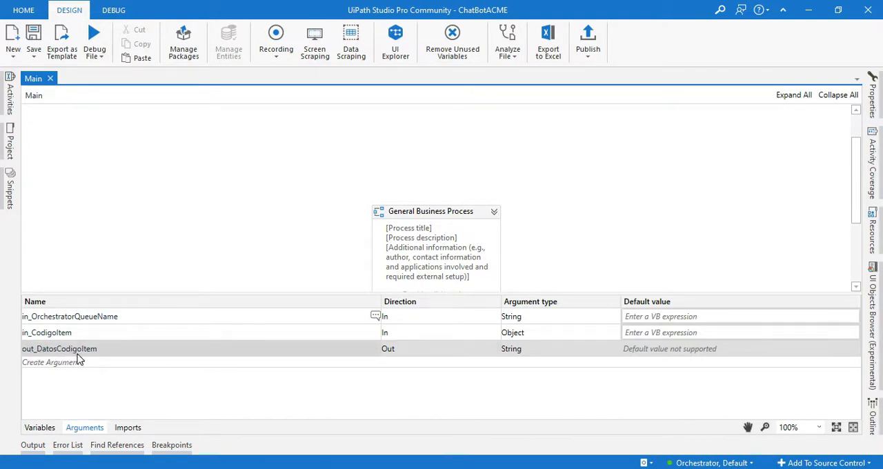
left_click(519, 350)
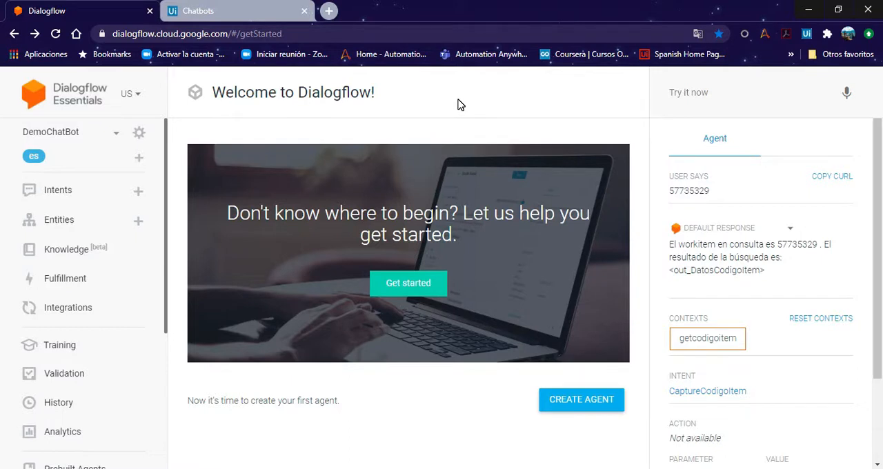
Step: In Dialogflow, create a new agent named HalcZoneChatBot with Spanish — es as the default language
left_click(584, 409)
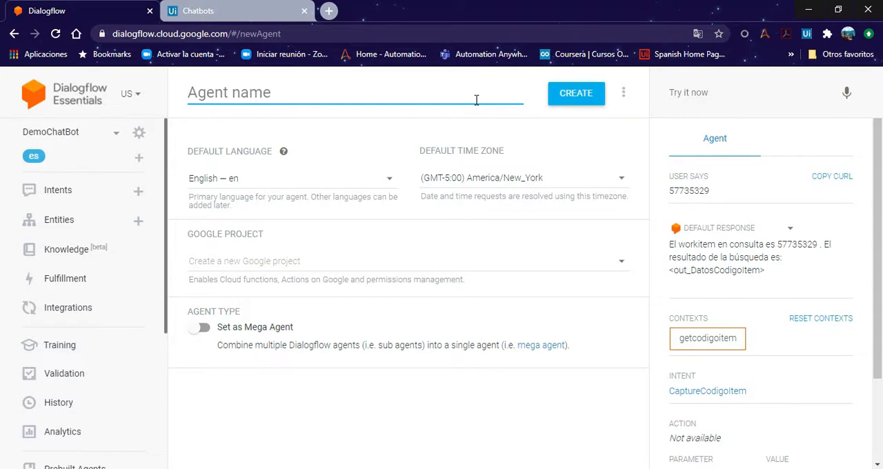
key("ctrl+v")
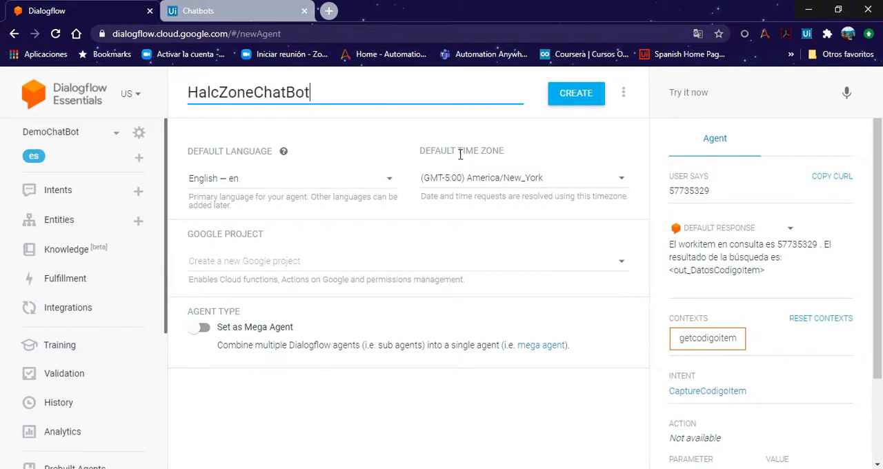
left_click(388, 184)
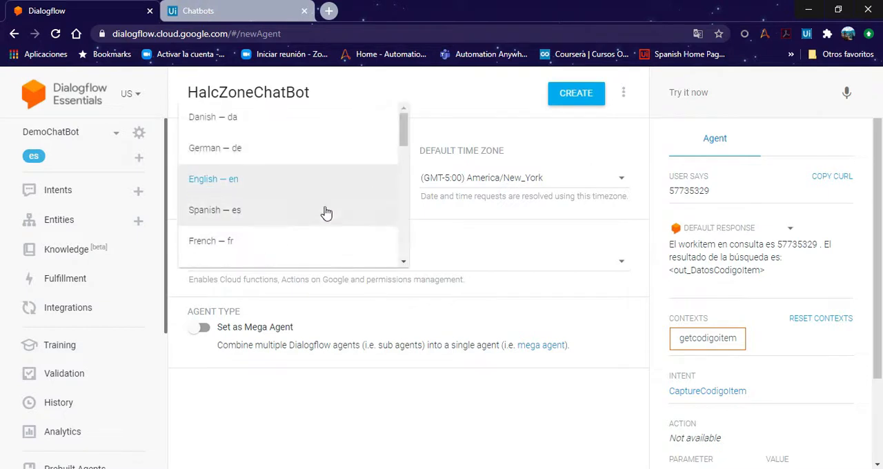
left_click(316, 214)
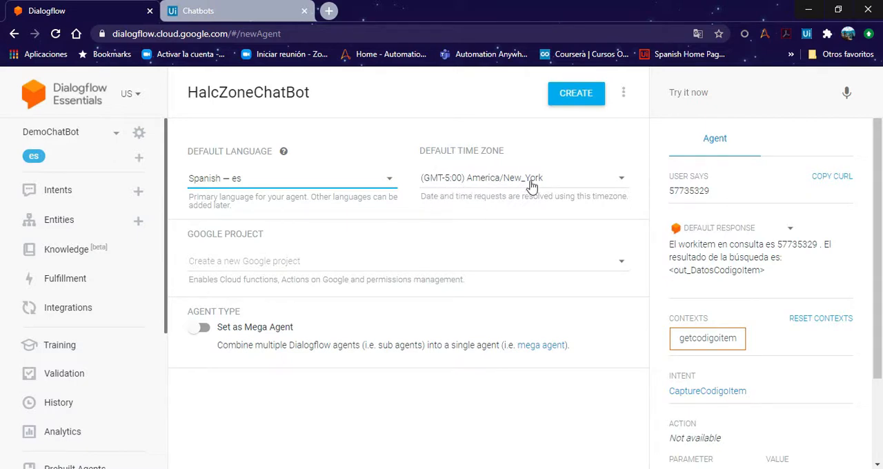
left_click(576, 94)
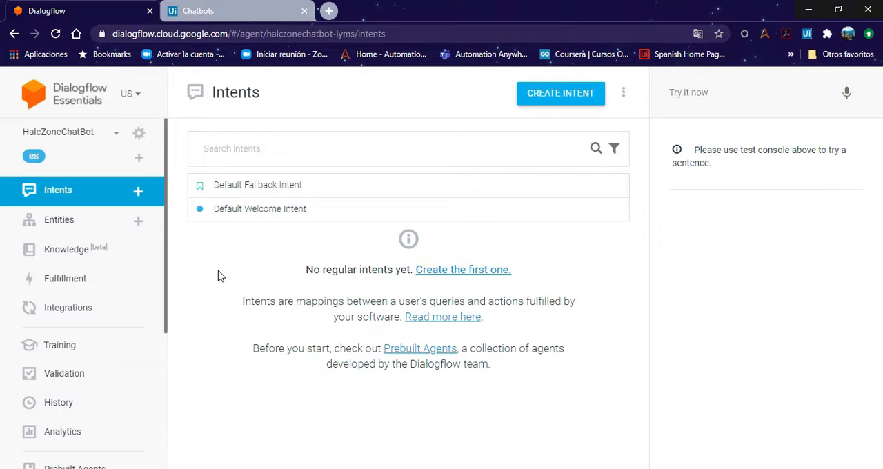
Step: Open the Default Welcome Intent, review its training phrases and test the agent with the message "hola"
left_click(252, 217)
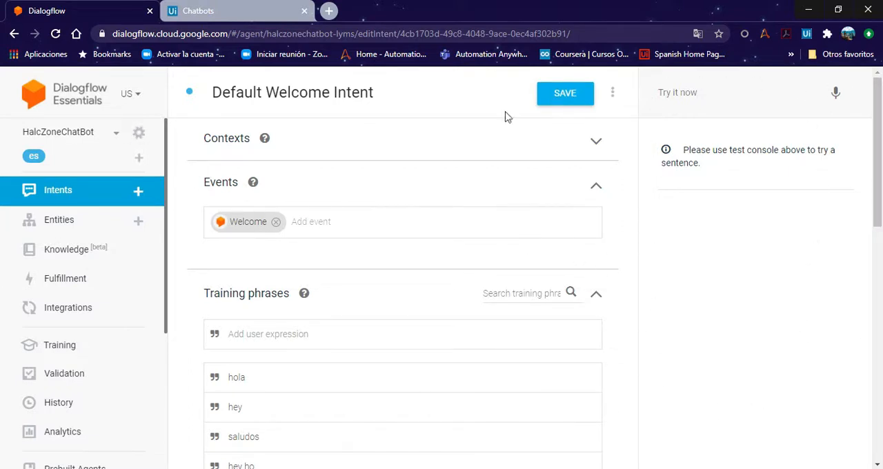
scroll(278, 277, "down", 1)
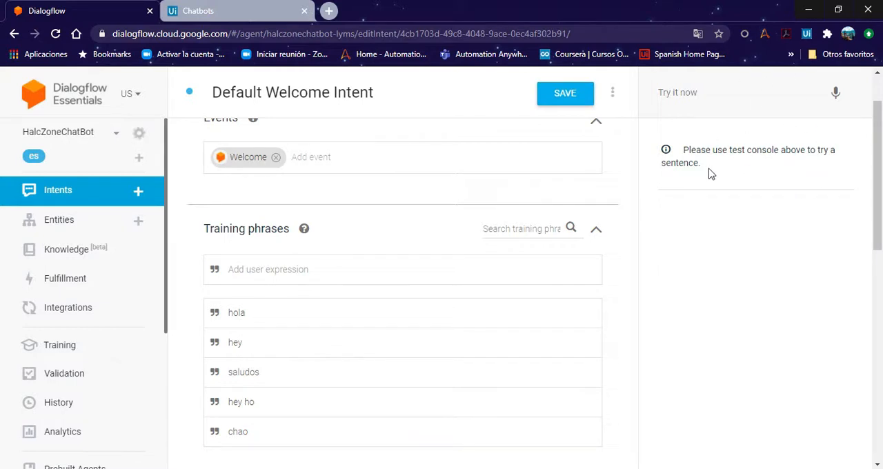
left_click(695, 95)
type("hola")
key("Return")
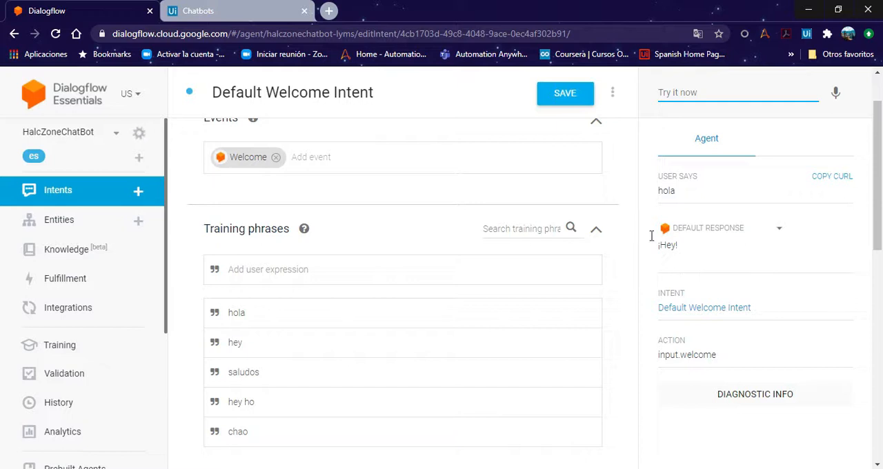
Step: Review the Default Welcome Intent's text responses and test the agent again with the message "hola"
scroll(614, 193, "down", 1)
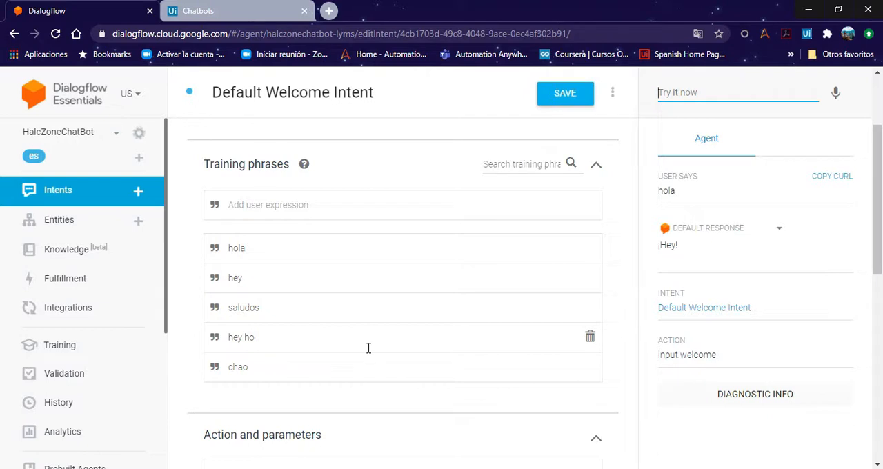
scroll(369, 348, "down", 1)
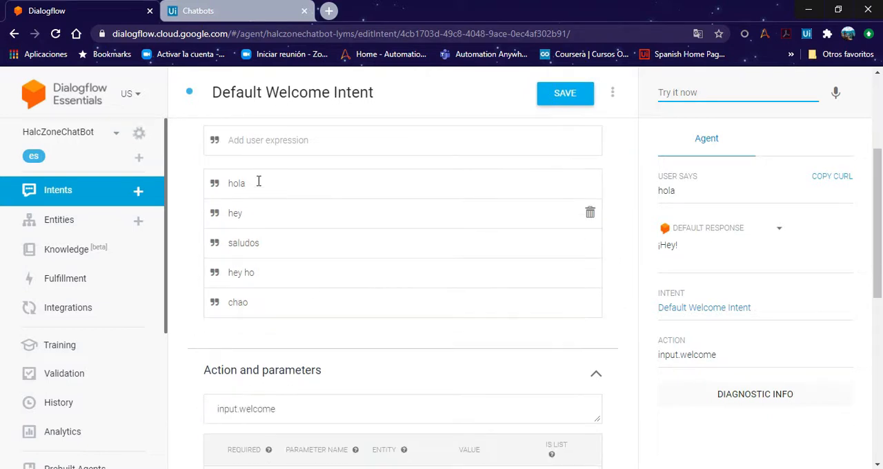
scroll(312, 297, "down", 6)
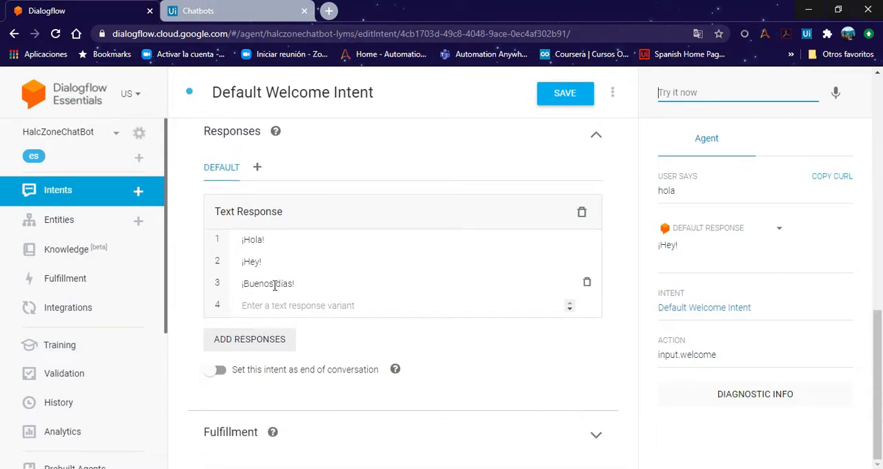
left_click(682, 93)
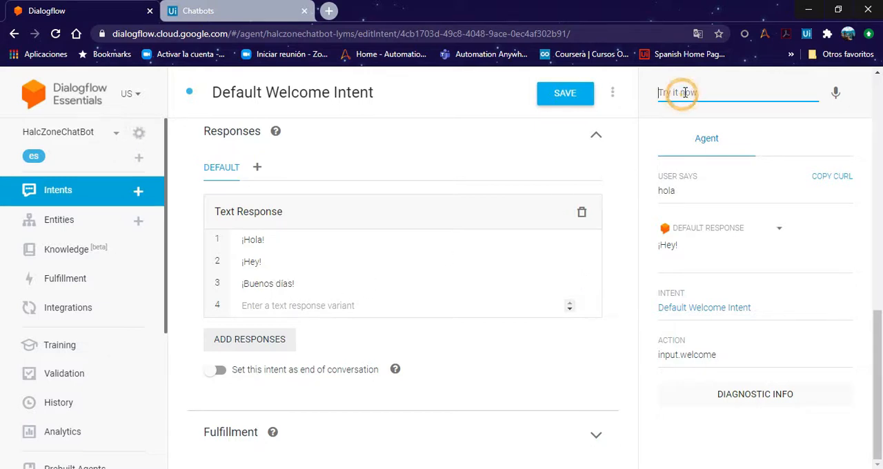
type("hola")
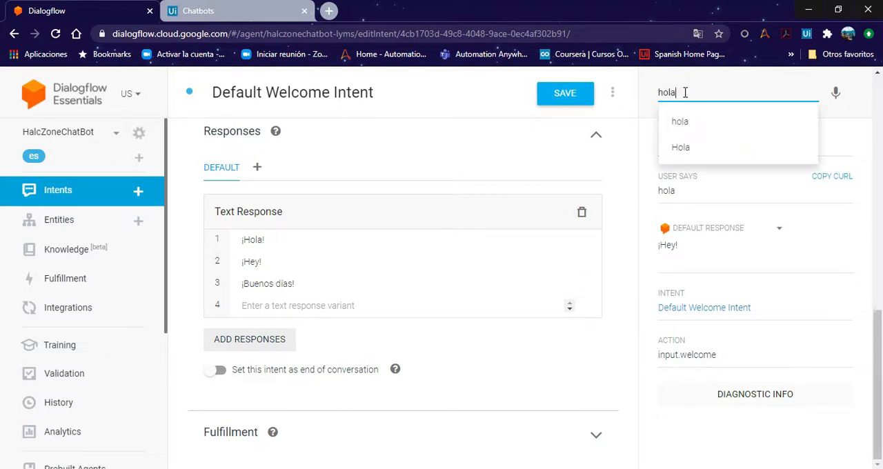
key("Return")
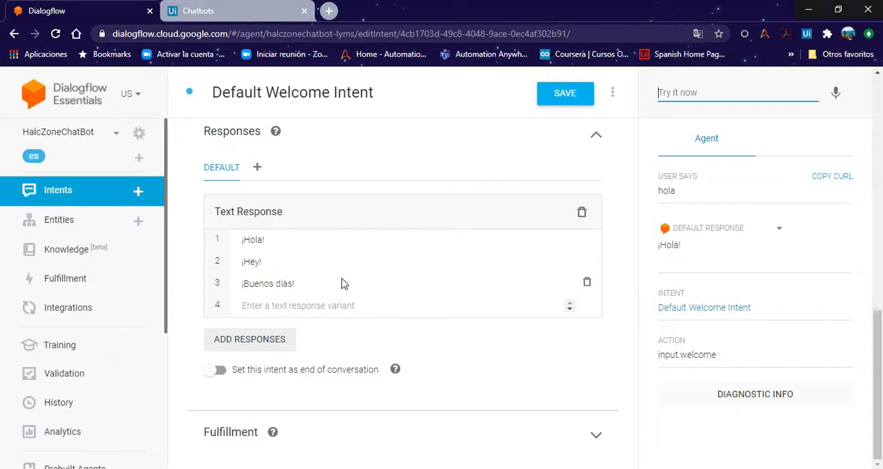
Step: Replace the welcome responses with "¡Hola! Bienvenido Team HalcZone! Ingresa un código WorkItem de tipo WI5 para comenzar con la búsqueda." and save the intent
left_click(586, 281)
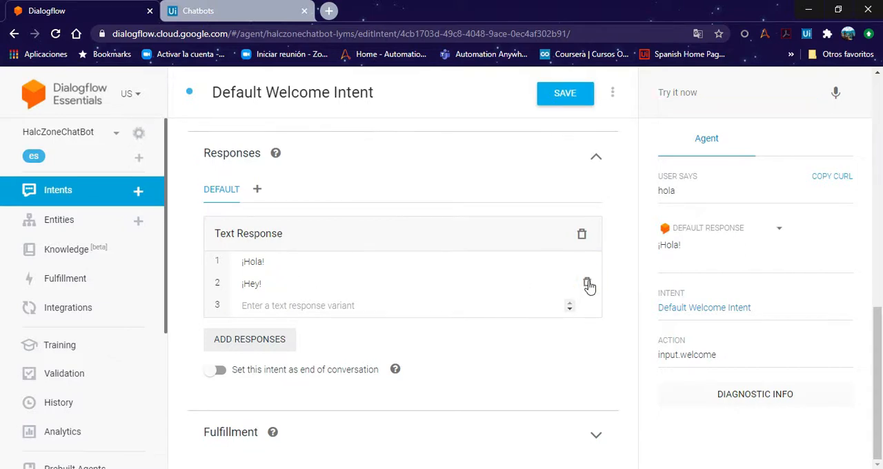
left_click(587, 284)
left_click(587, 282)
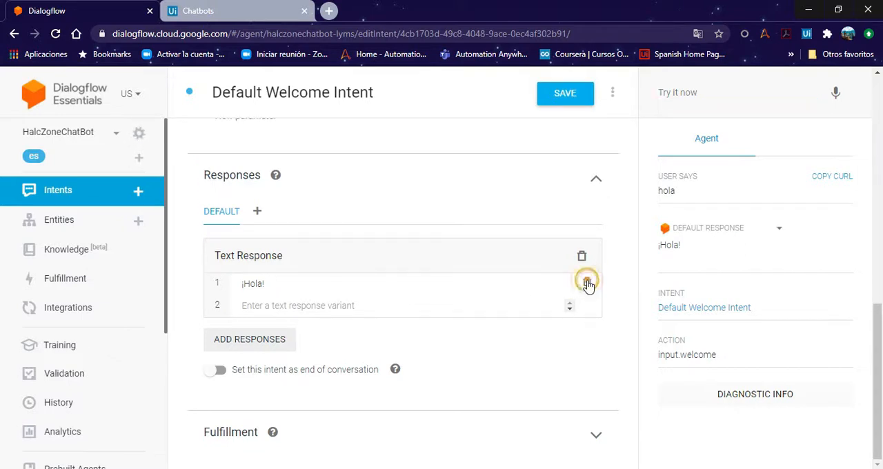
left_click(342, 304)
type("¡Hola! Bienvenido Team HalcZone! Ingresa un código WorkItem de tipo WI5 para comenzar con la búsqueda.")
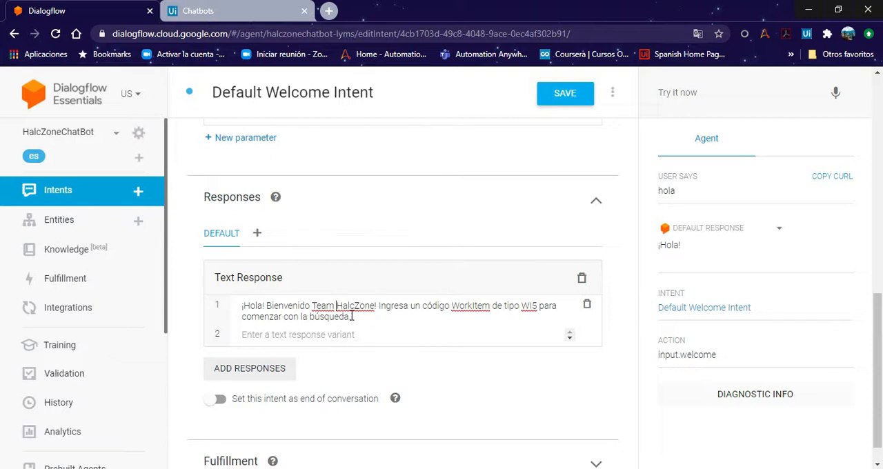
left_click(566, 94)
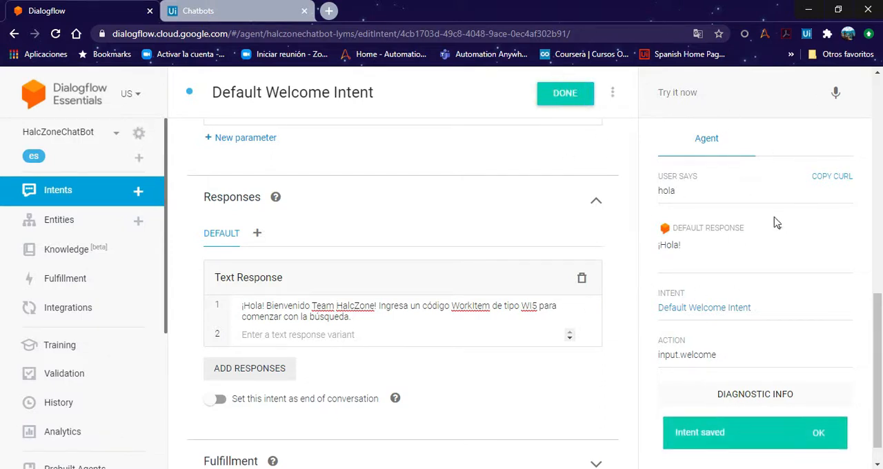
Step: Test the saved welcome response by sending the agent "hola", then return to the intent's training phrases
left_click(704, 94)
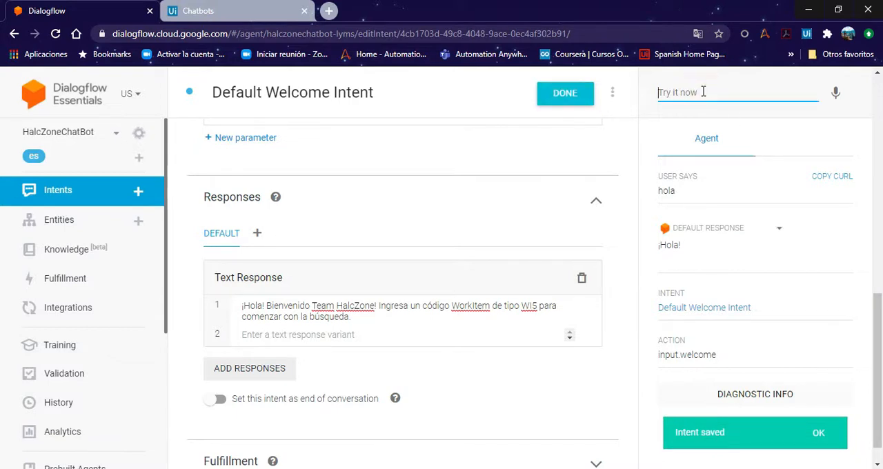
type("h")
type("ola")
key("Return")
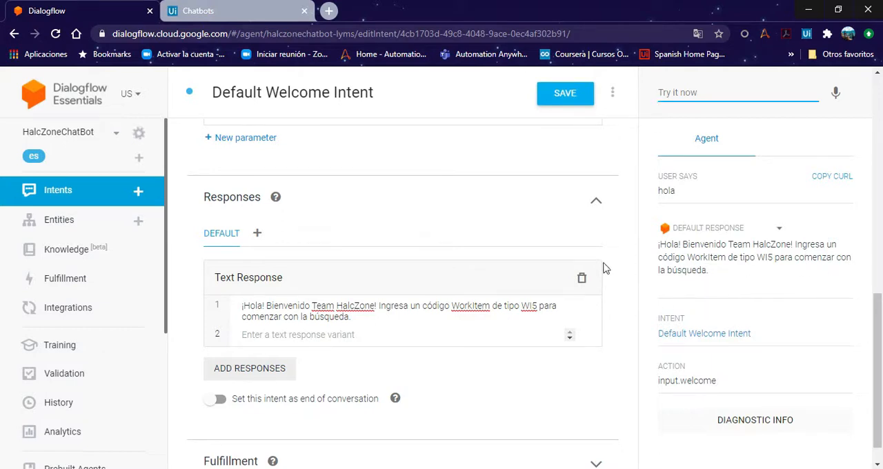
scroll(605, 270, "down", 1)
scroll(625, 192, "up", 7)
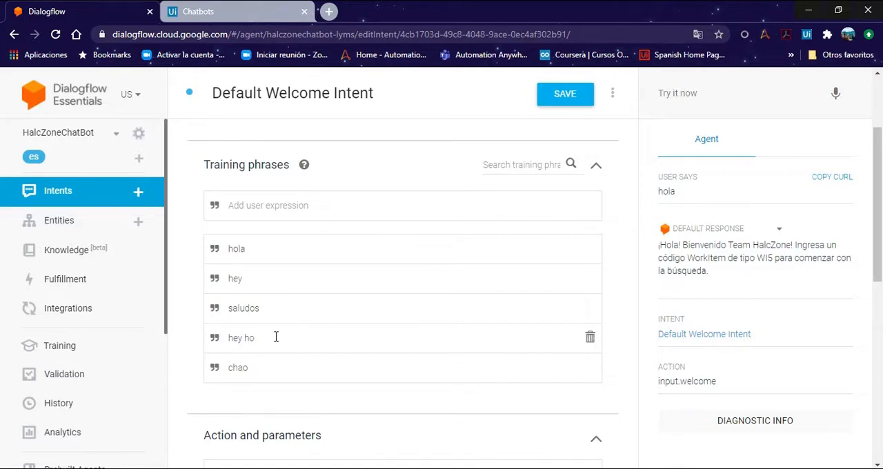
Step: Test the agent with the untrained message "halczone" and with the training phrase "hey"
left_click(669, 94)
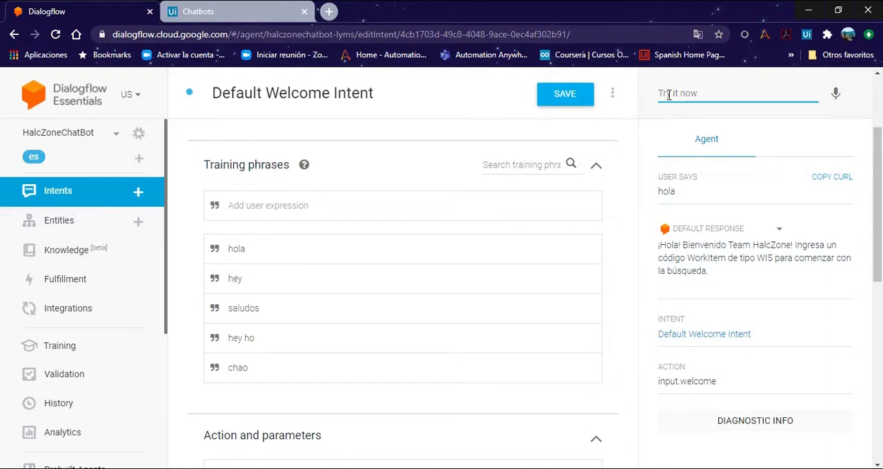
type("halczone")
key("Return")
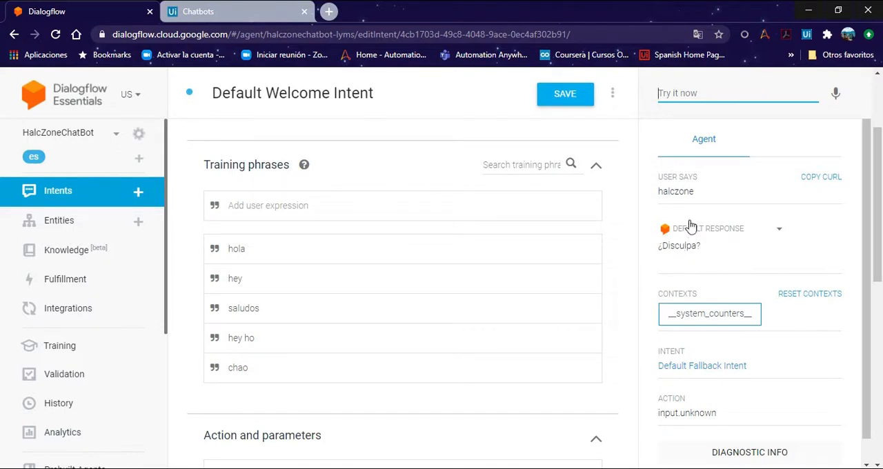
left_click(687, 97)
type("hey")
key("Return")
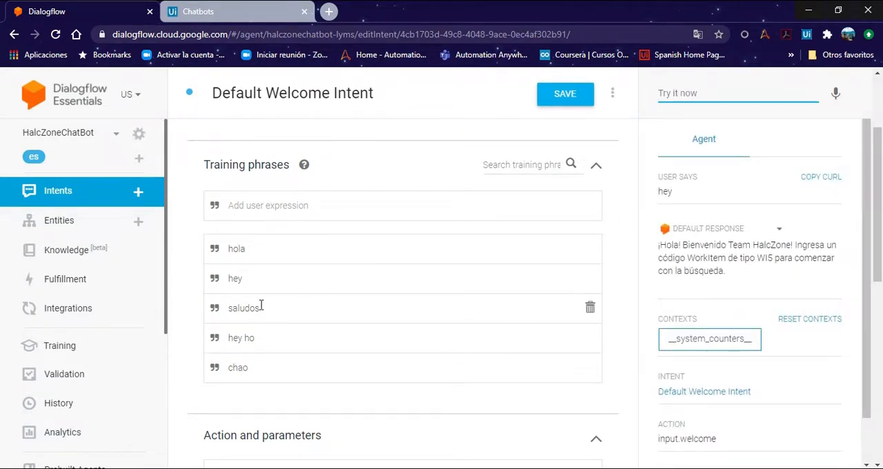
Step: Add the training phrases "que tal?" and "que tal" to the Default Welcome Intent and save it
left_click(256, 207)
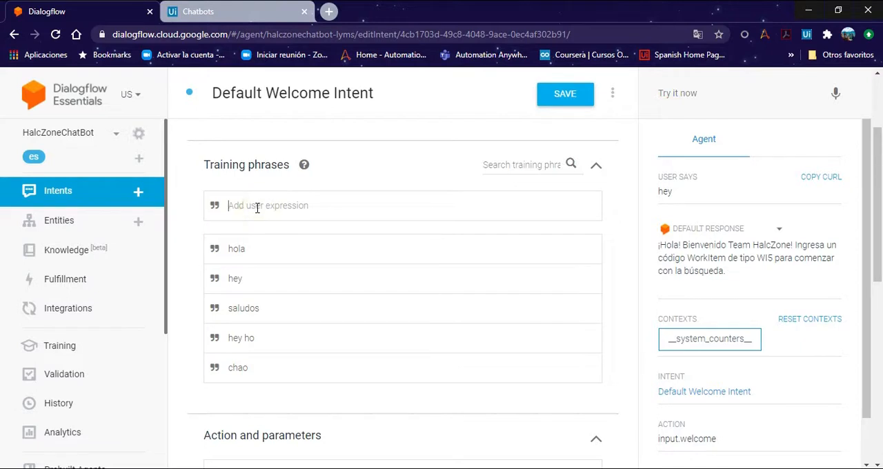
type("que tal?")
key("Return")
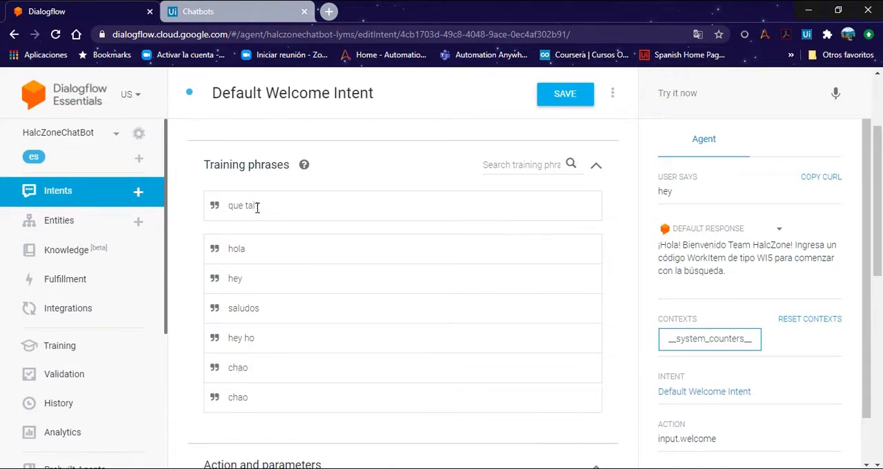
left_click(257, 207)
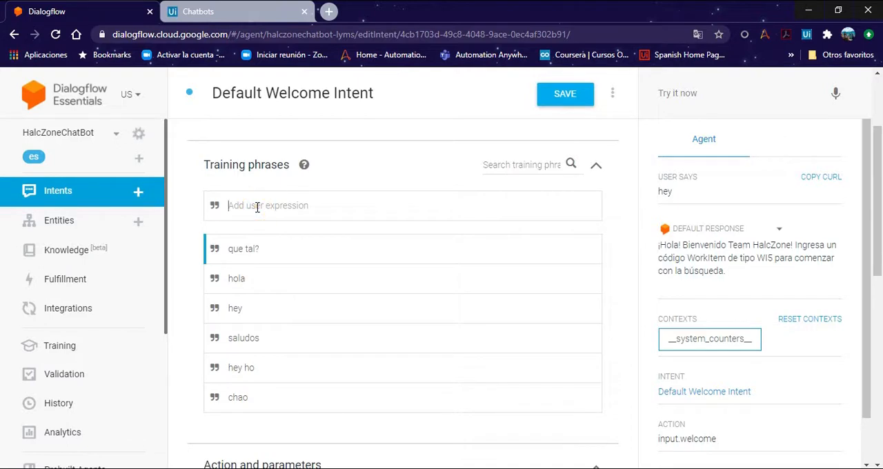
type("que tal")
key("Return")
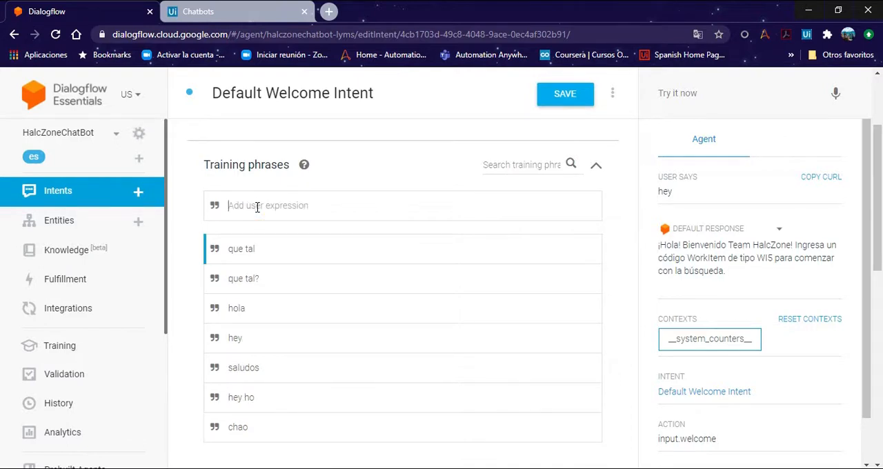
left_click(559, 102)
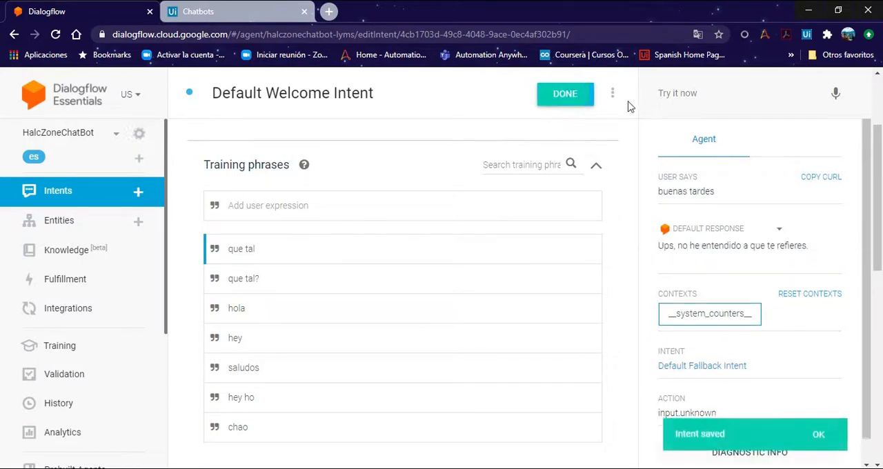
Step: Test the agent with the message "que tal" and look over the welcome intent's training phrases
left_click(668, 94)
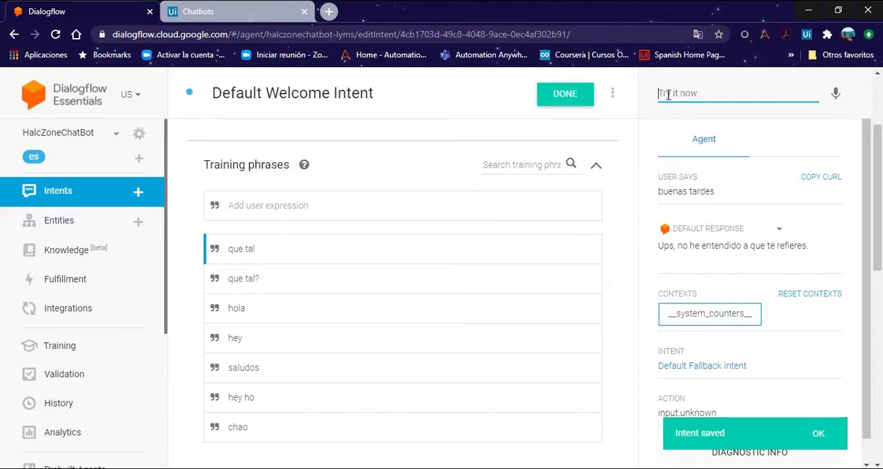
type("que tal")
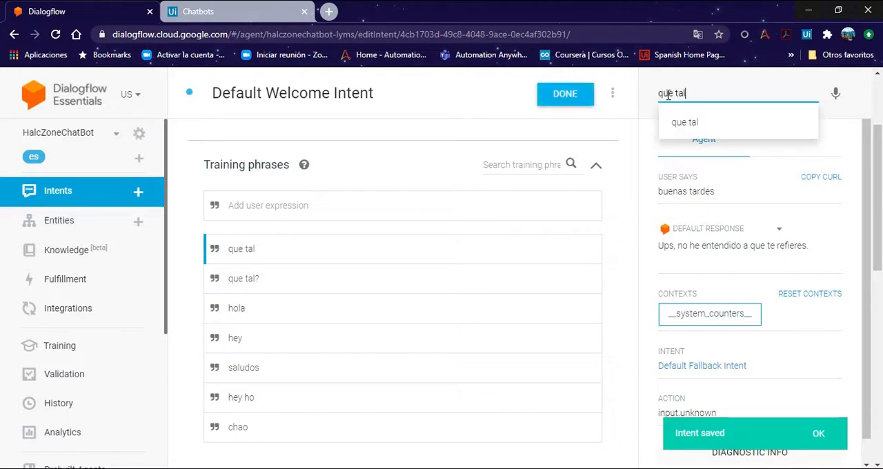
key("Return")
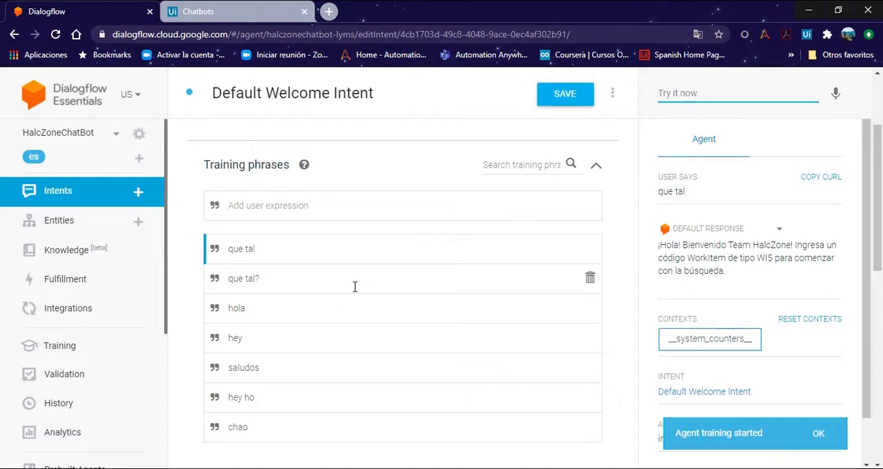
scroll(237, 161, "down", 1)
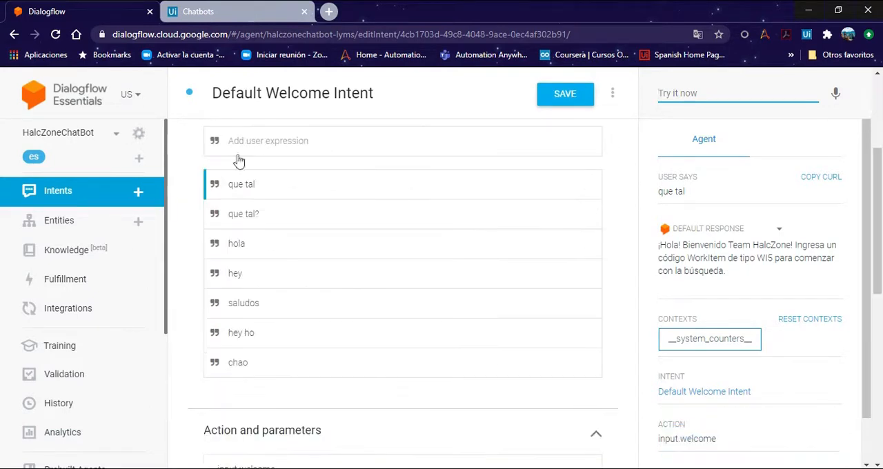
scroll(227, 198, "up", 1)
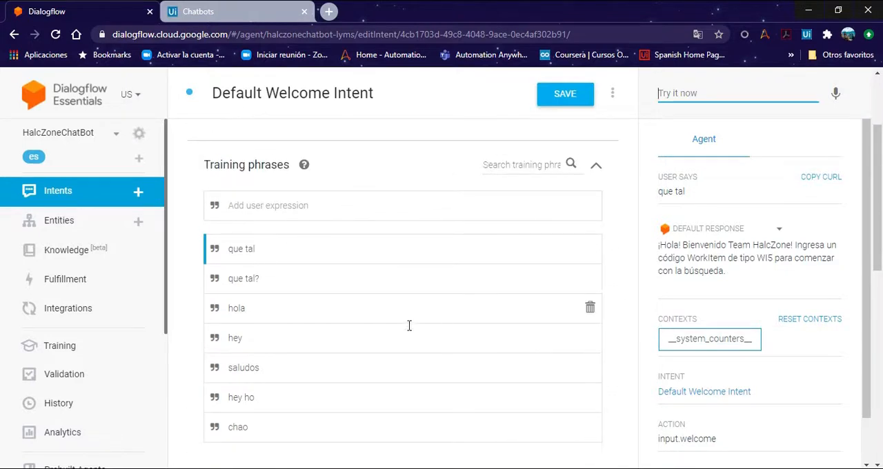
scroll(248, 185, "down", 1)
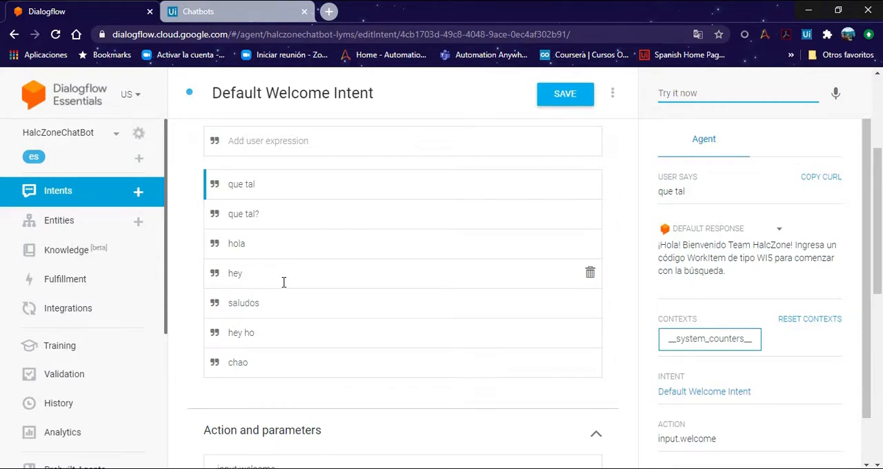
scroll(285, 283, "down", 7)
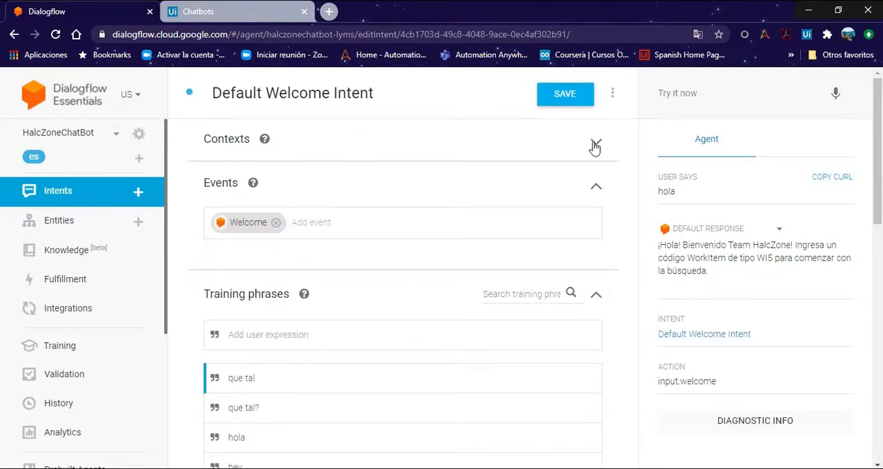
Step: Add the output context ObtenerCodigoItem to the Default Welcome Intent and save the intent
left_click(595, 141)
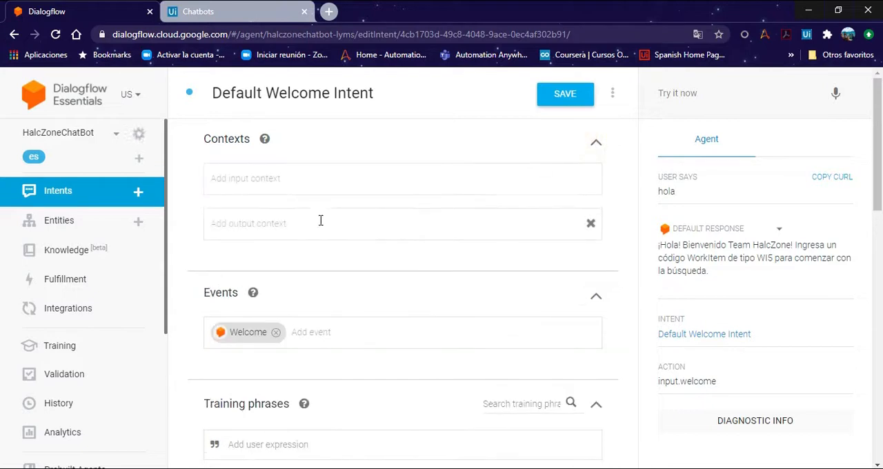
left_click(297, 224)
type("Obtener")
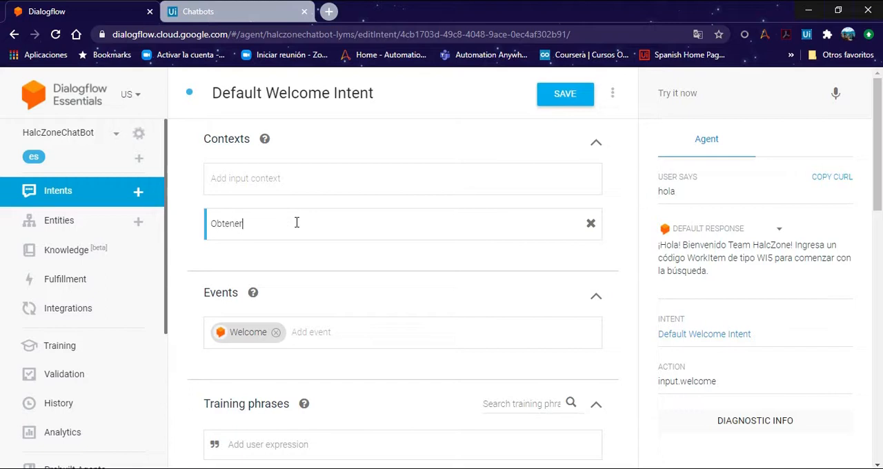
type("CodigoItem")
key("Return")
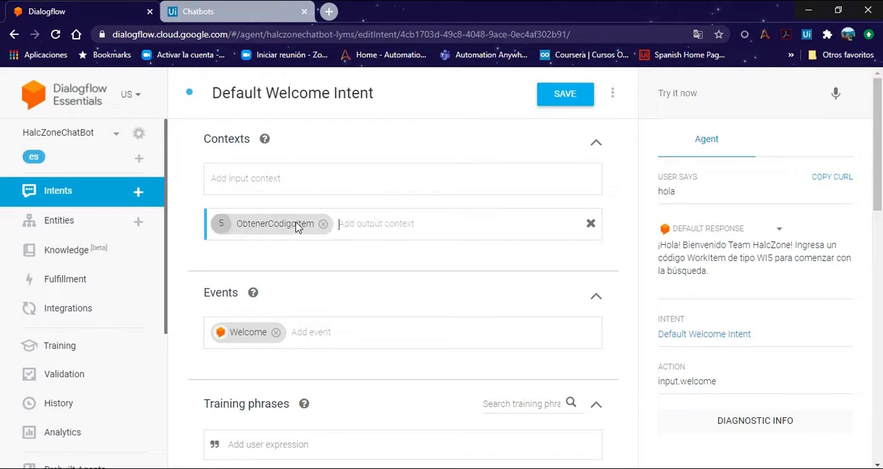
left_click(343, 252)
left_click(557, 103)
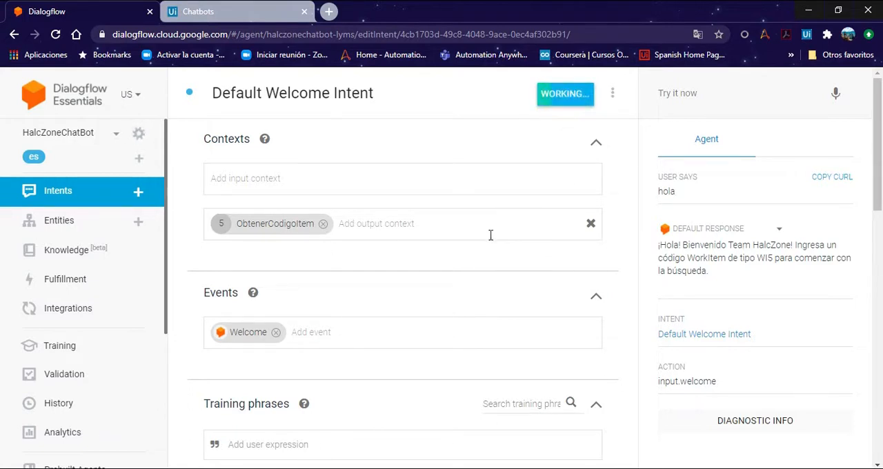
Step: Start a new intent and name it CapturarCodigoItem
left_click(138, 193)
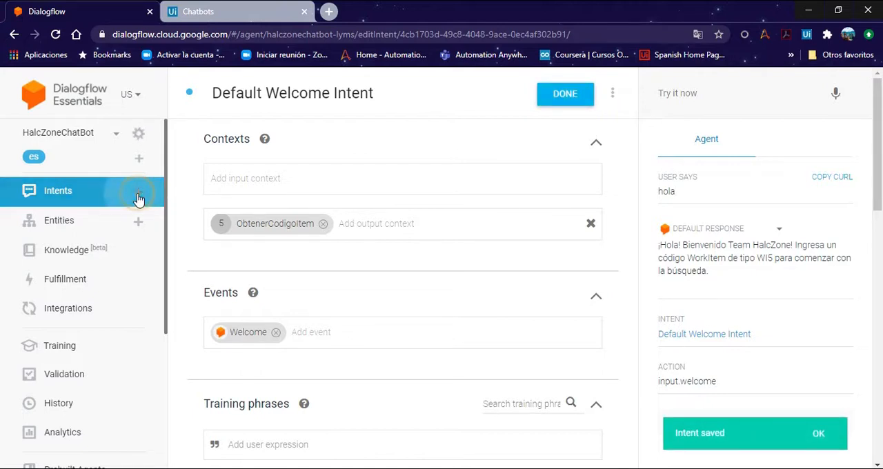
left_click(321, 101)
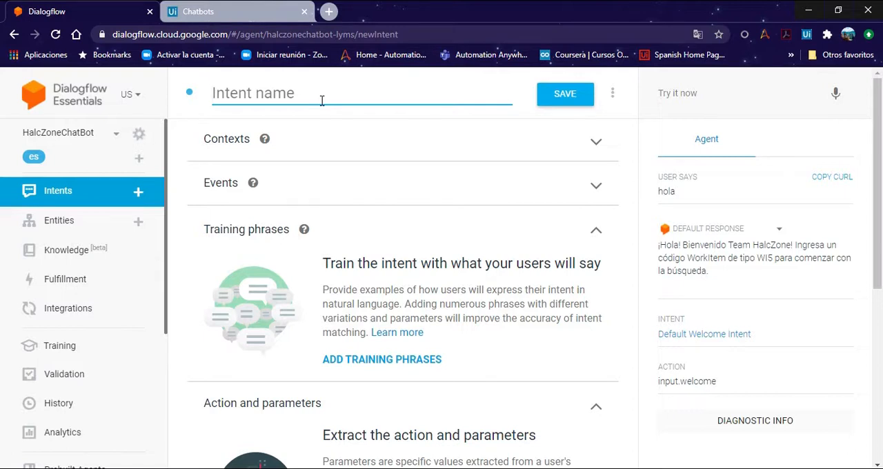
type("CapturarCodigoItem")
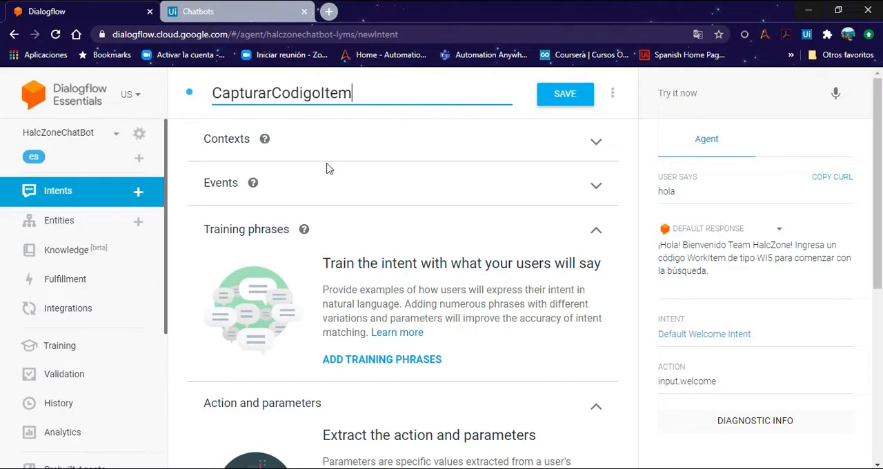
Step: Add ObtenerCodigoItem as the input context of CapturarCodigoItem and remove the matching output context
left_click(598, 144)
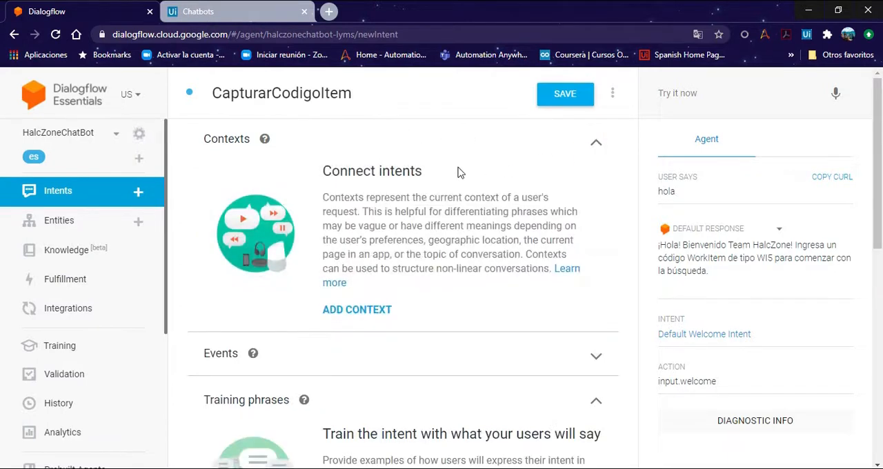
left_click(368, 314)
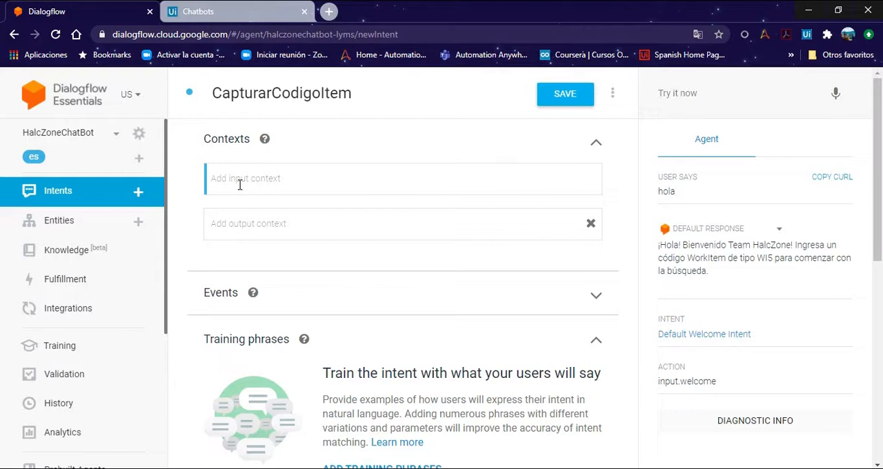
type("ob")
key("Down")
key("Return")
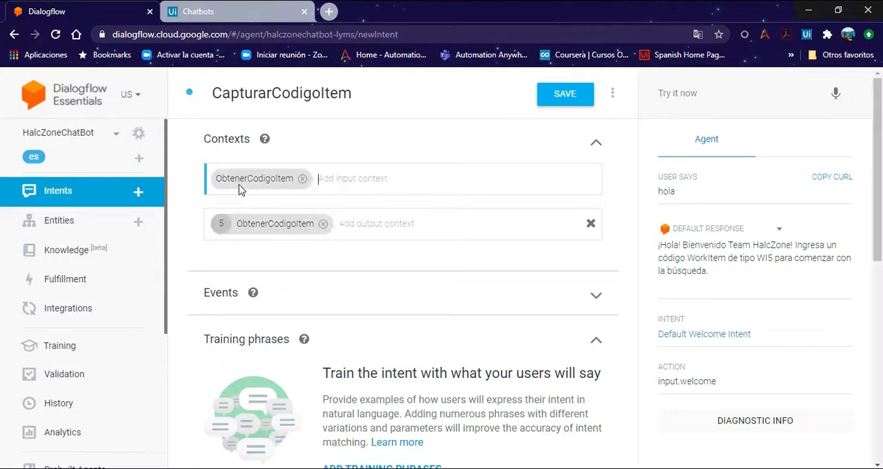
left_click(323, 224)
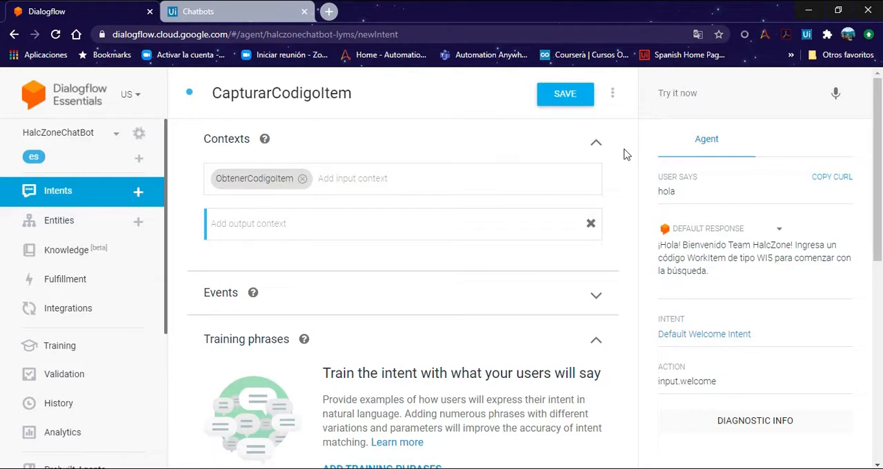
Step: Add the training phrase "mi codigo es 57735319", taking the code from the first line of the Notepad note
scroll(625, 154, "down", 2)
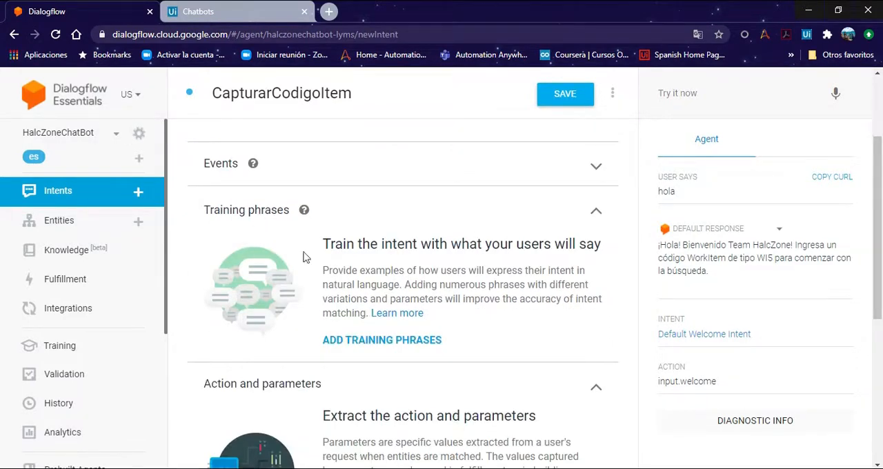
left_click(378, 341)
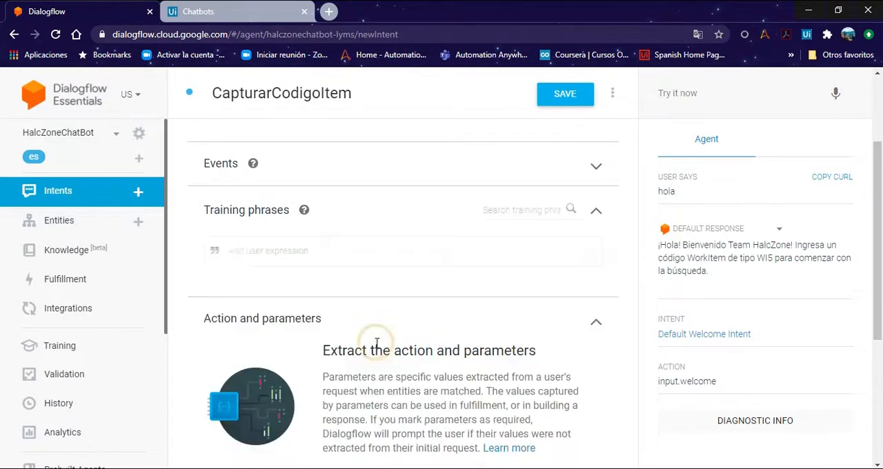
left_click(343, 250)
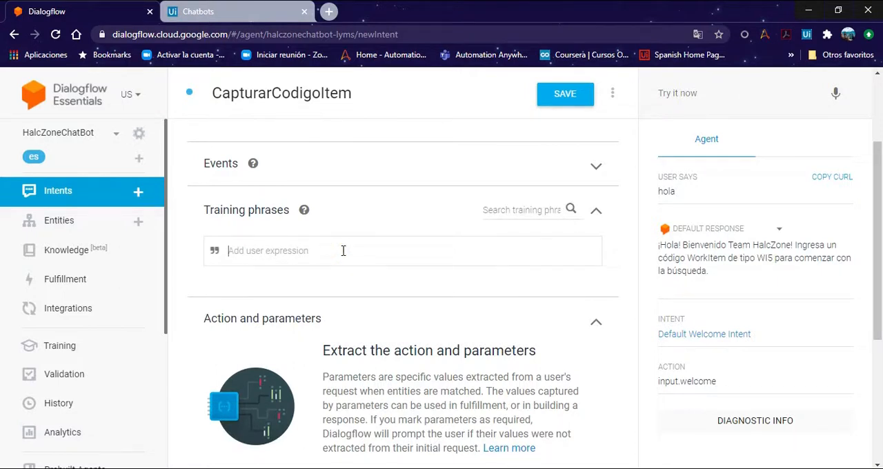
type("mi codigo es")
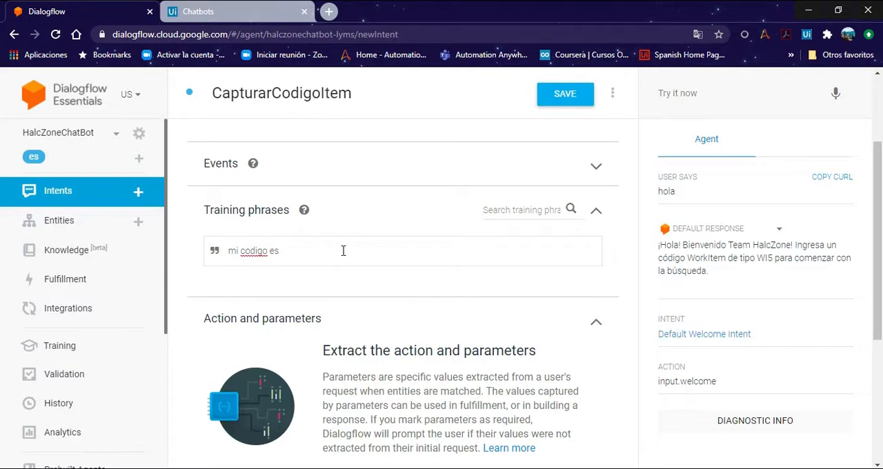
key("alt+Tab")
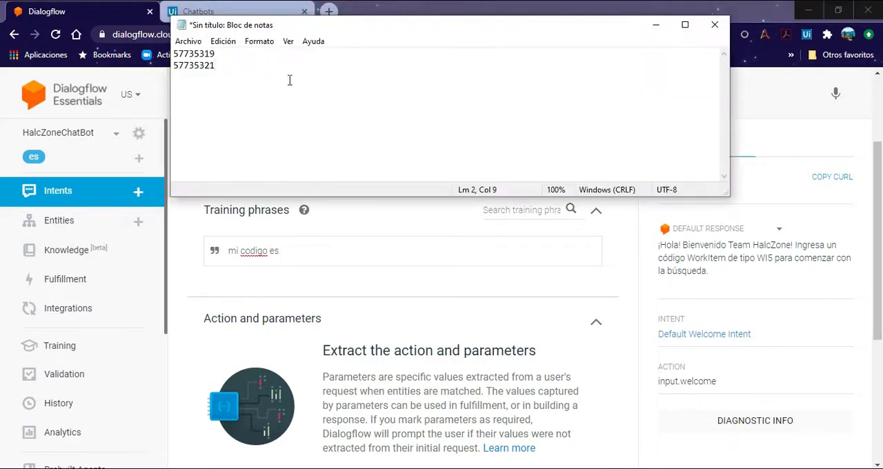
double_click(243, 55)
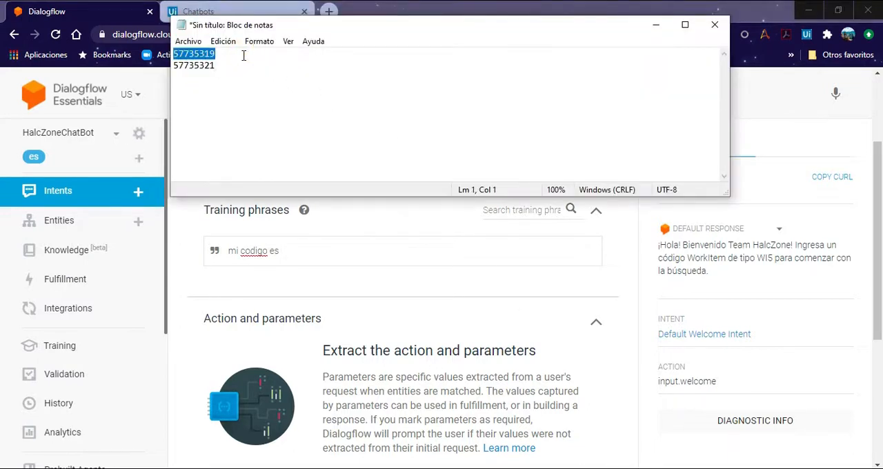
left_click(657, 25)
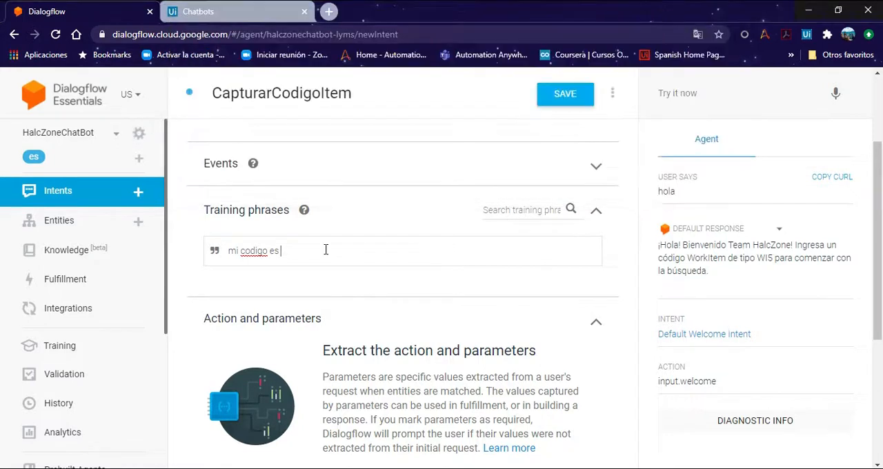
type("57735319")
key("Return")
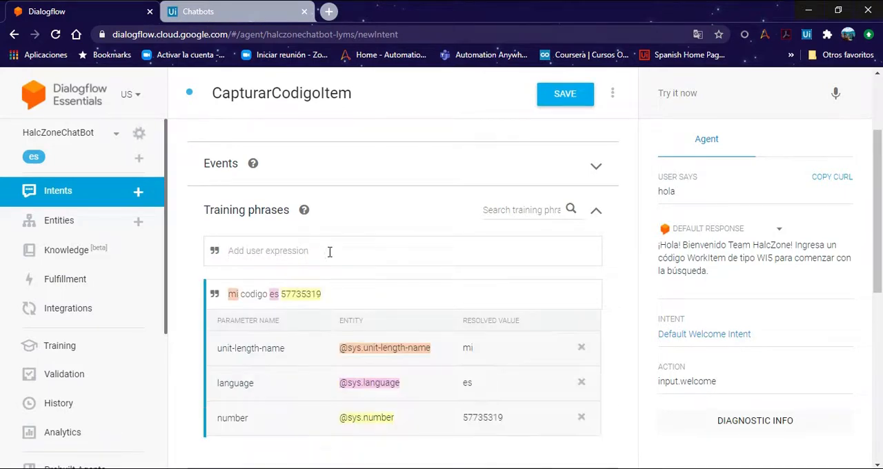
scroll(452, 321, "down", 1)
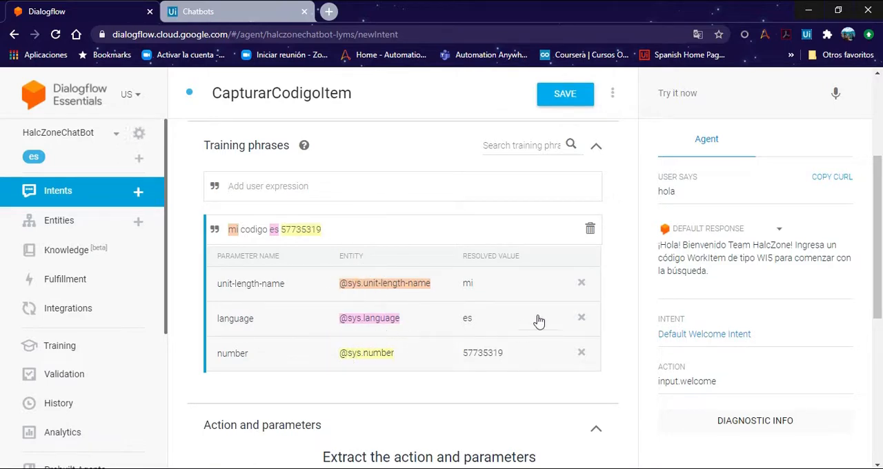
left_click(583, 288)
scroll(583, 289, "down", 2)
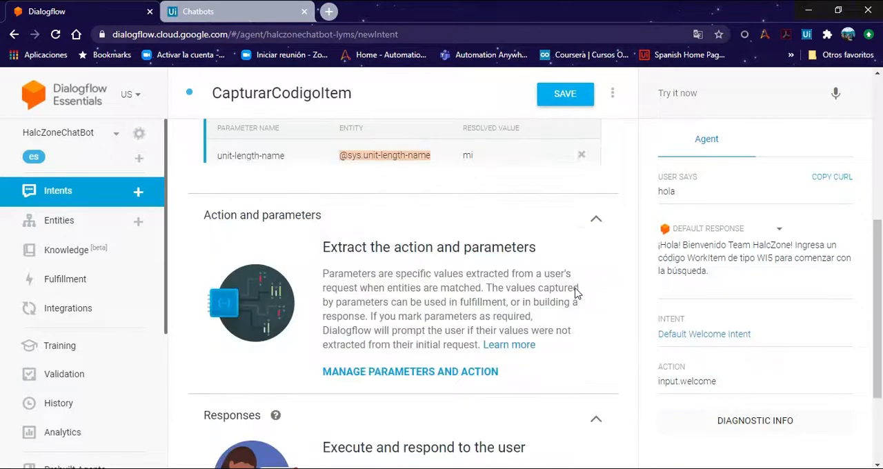
left_click(583, 159)
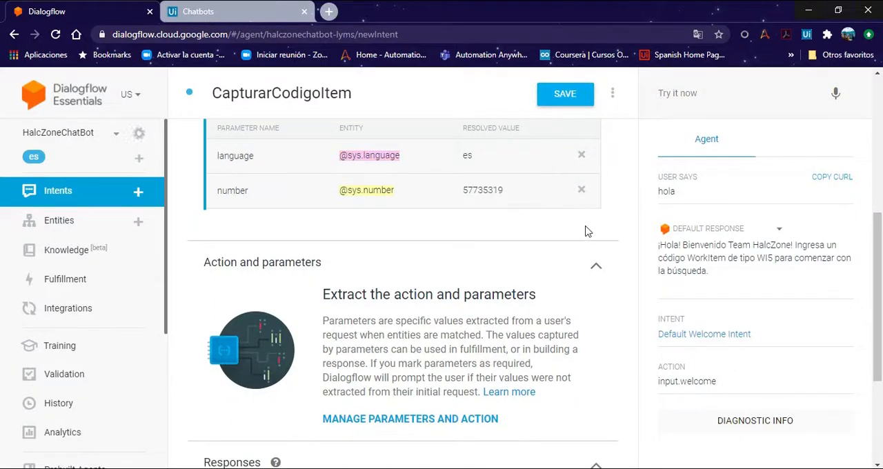
scroll(584, 230, "up", 2)
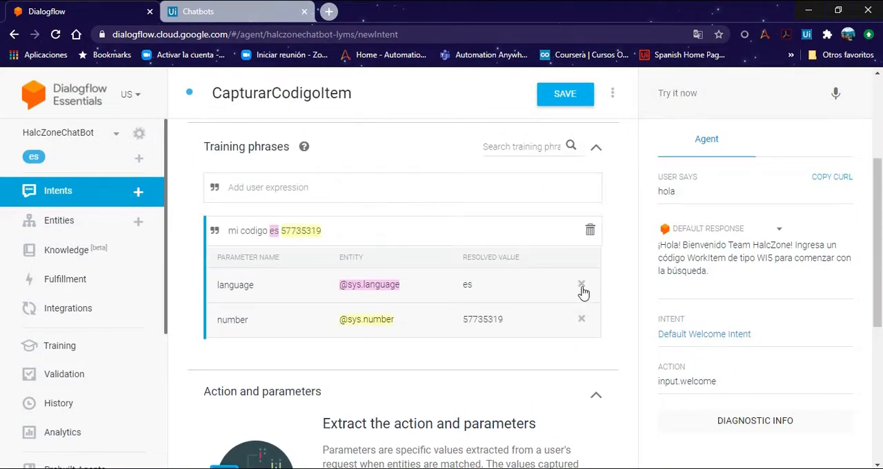
left_click(582, 287)
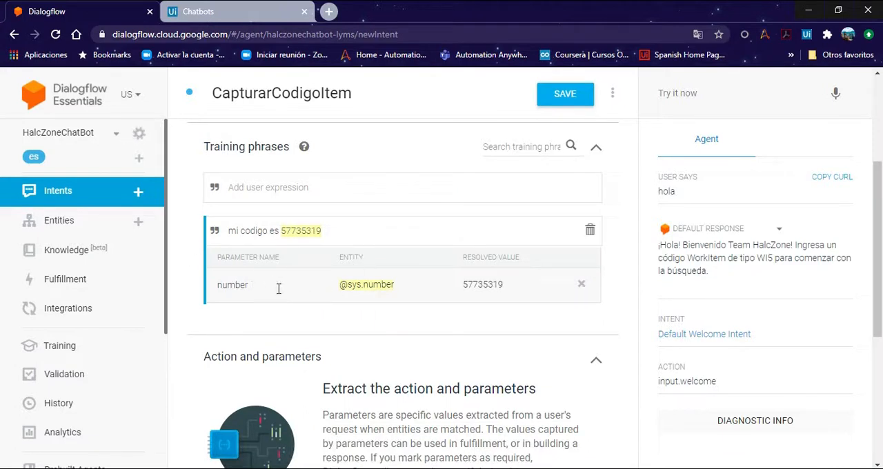
left_click(305, 187)
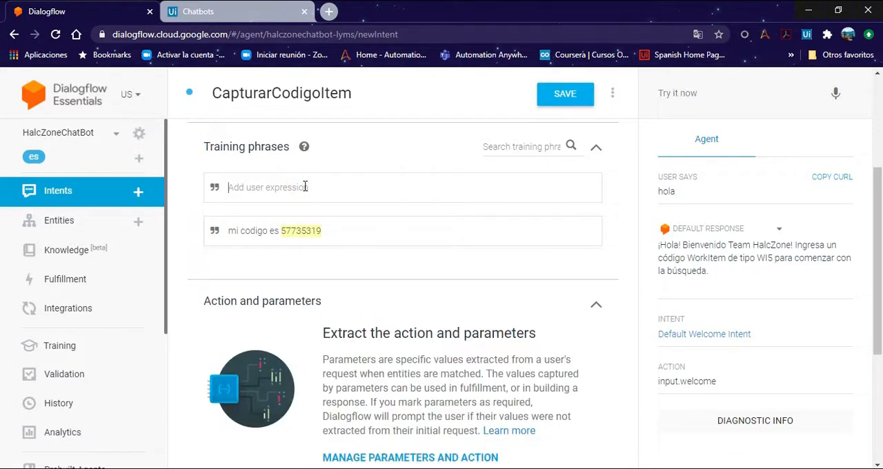
type("es ")
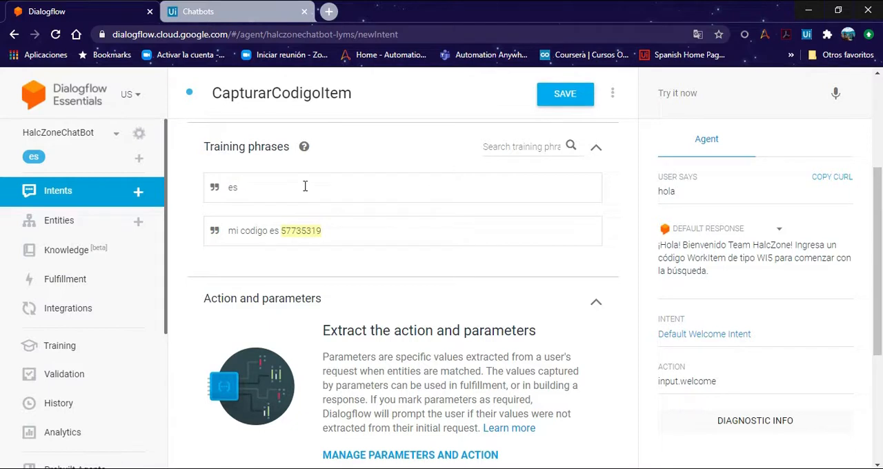
type("57735319")
key("Return")
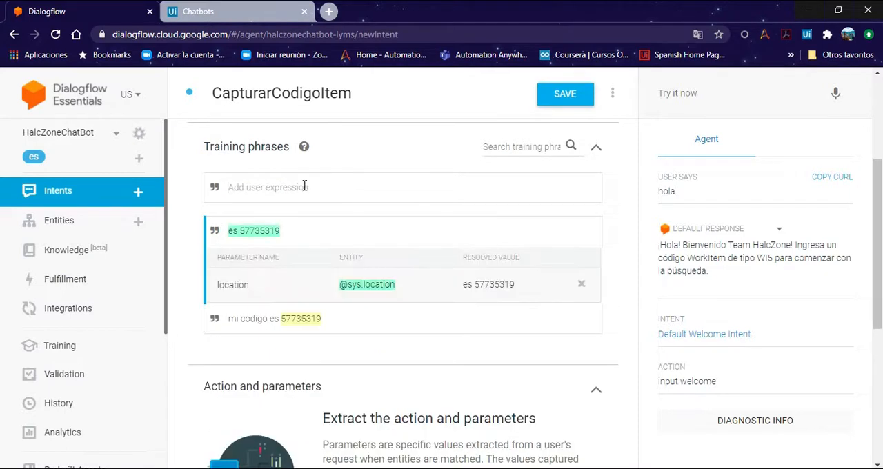
left_click(361, 288)
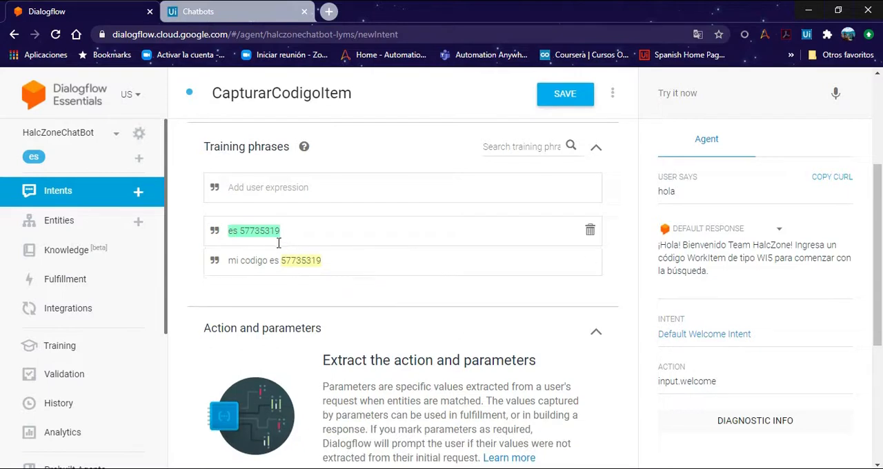
left_click(408, 231)
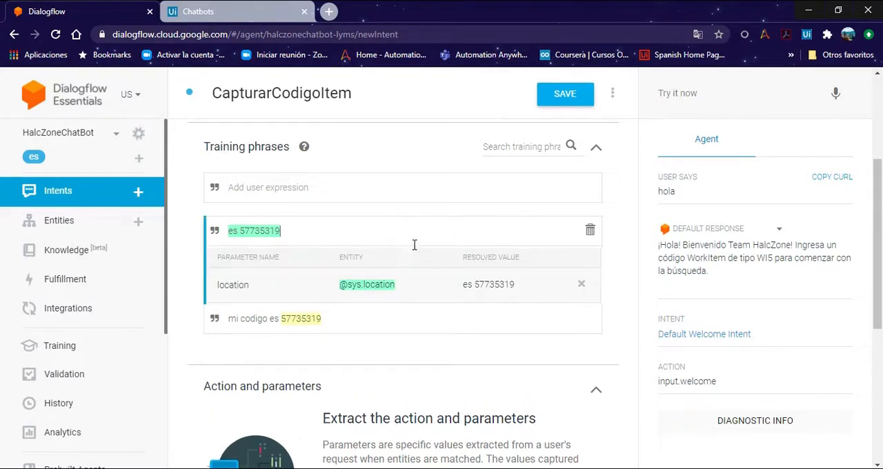
left_click(365, 288)
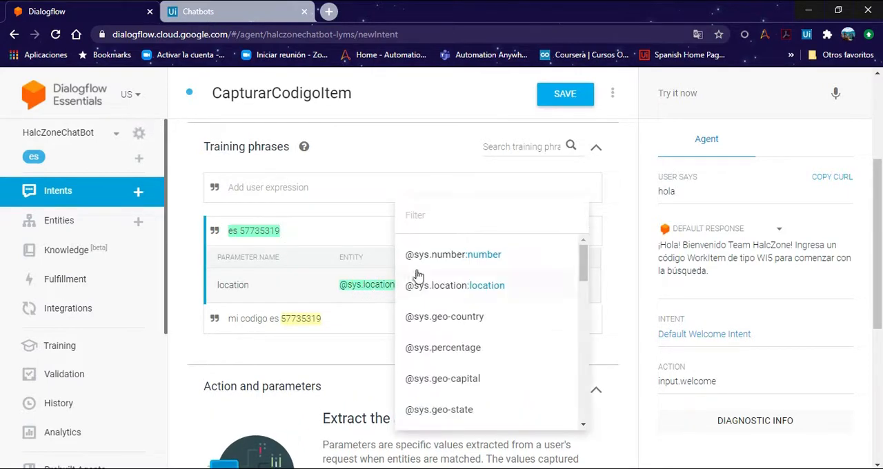
left_click(446, 255)
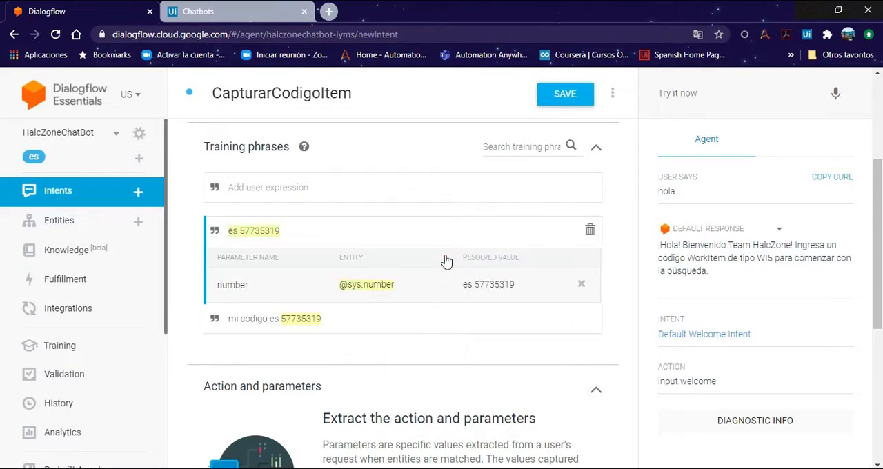
left_click(358, 288)
scroll(473, 283, "down", 3)
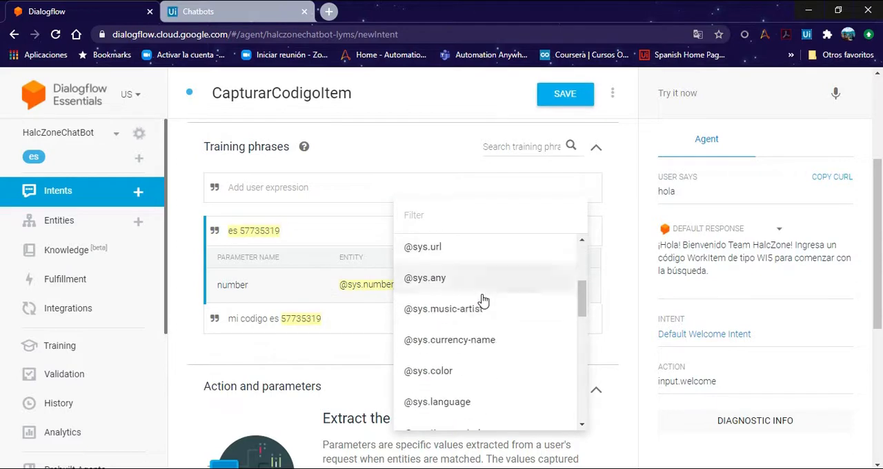
scroll(483, 301, "up", 1)
scroll(483, 302, "down", 5)
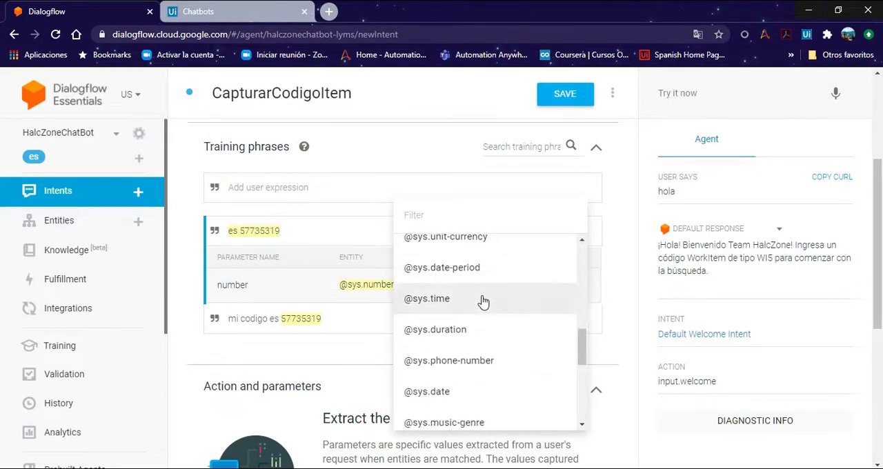
scroll(484, 302, "down", 1)
left_click(458, 326)
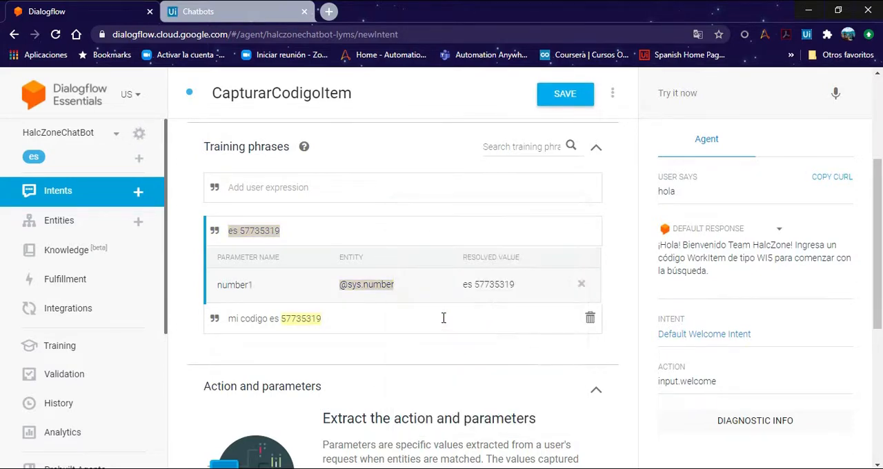
left_click(241, 233)
left_click_drag(228, 224, 239, 223)
key("ctrl+c")
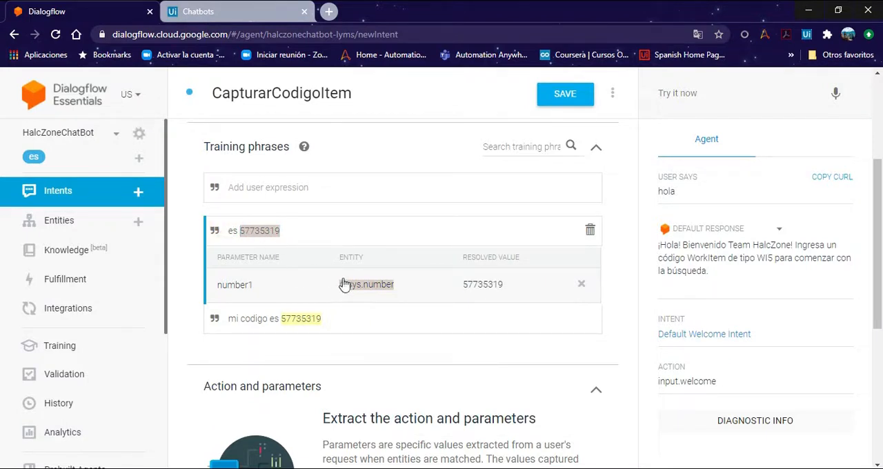
left_click(388, 229)
left_click(373, 289)
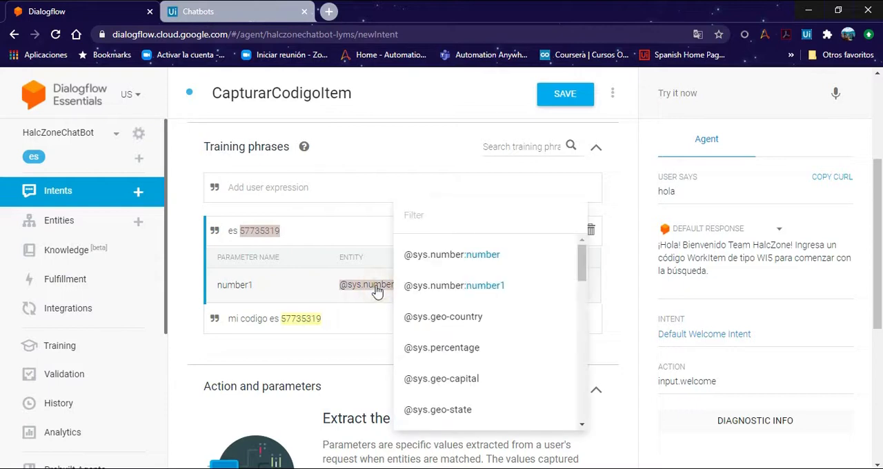
left_click(440, 257)
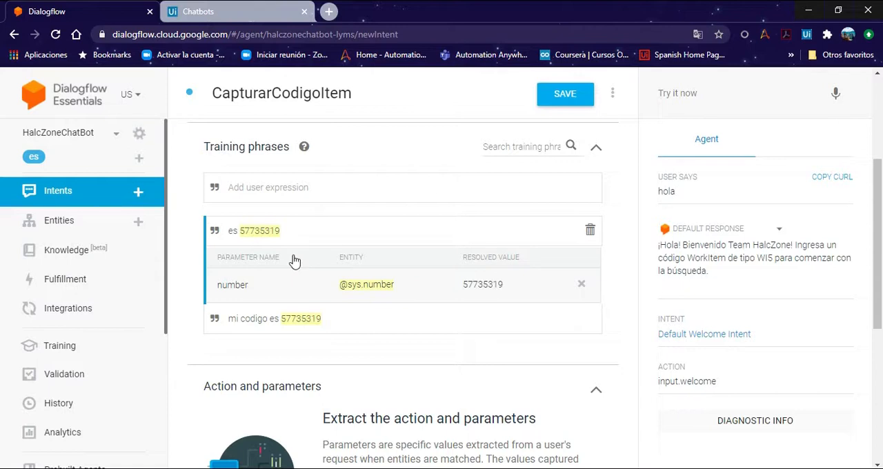
Step: Add the code 57735319 on its own as a training phrase
left_click(327, 191)
key("ctrl+v")
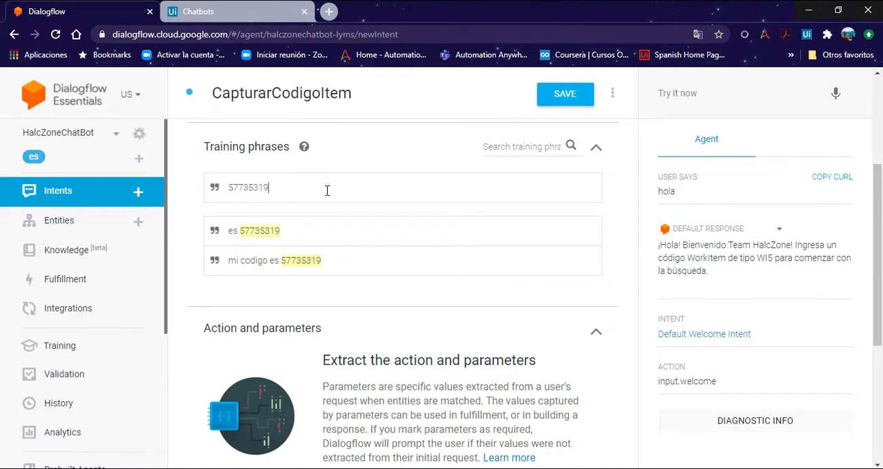
key("Return")
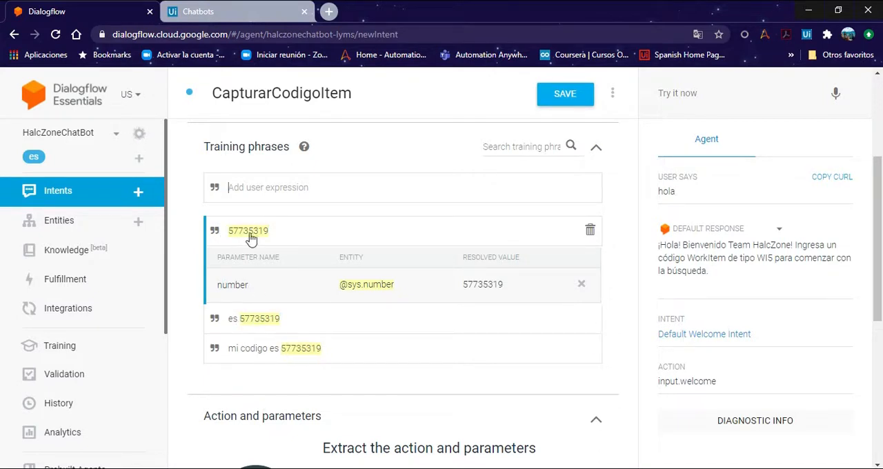
Step: Add the training phrase "el codigo es 57735319" to the CapturarCodigoItem intent
left_click(282, 349)
left_click(276, 183)
type("el codigo es")
key("ctrl+v")
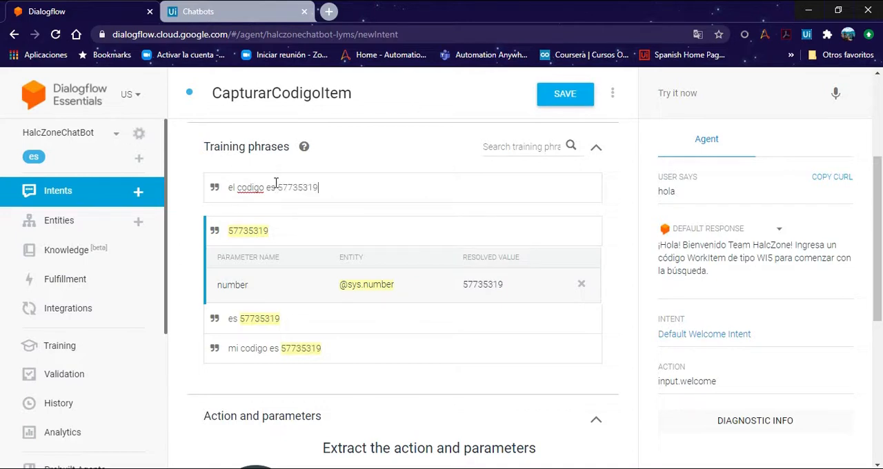
key("Return")
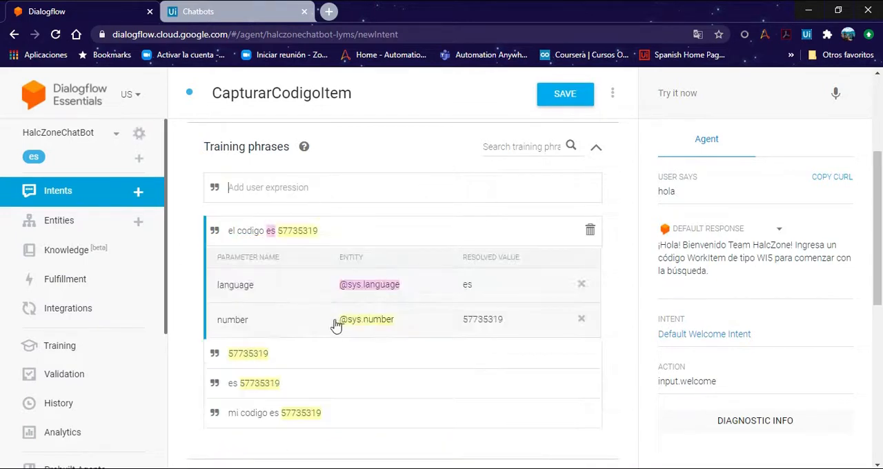
left_click(585, 288)
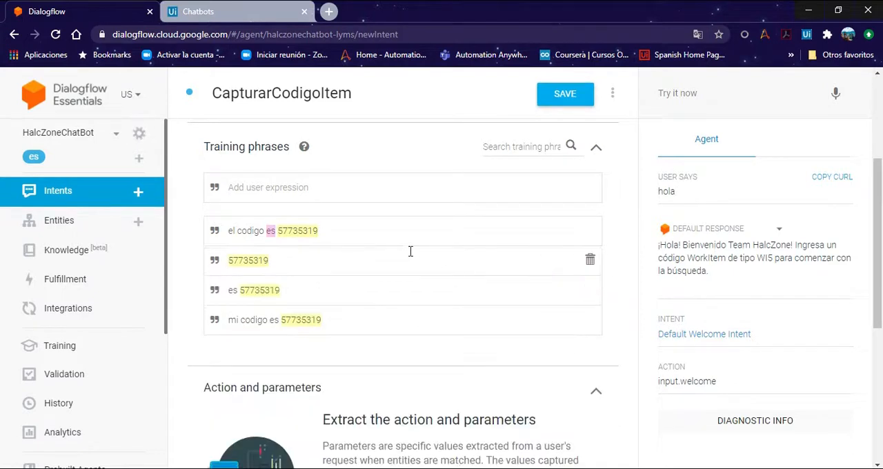
left_click(406, 235)
left_click(581, 285)
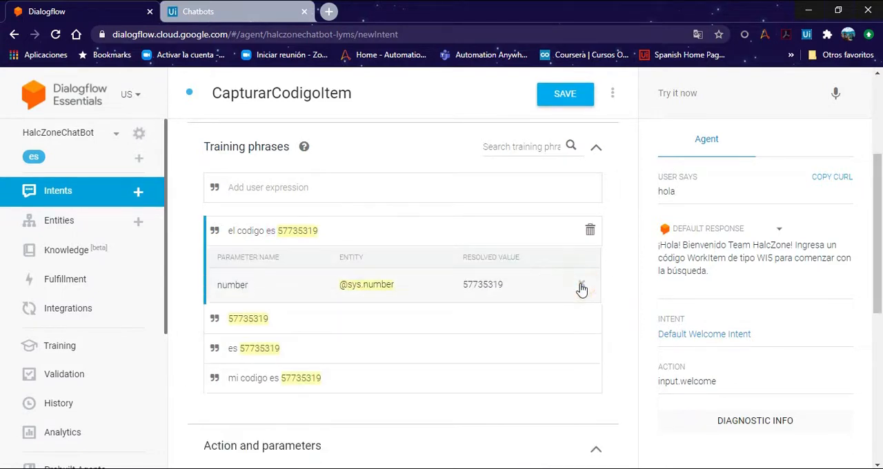
left_click(291, 186)
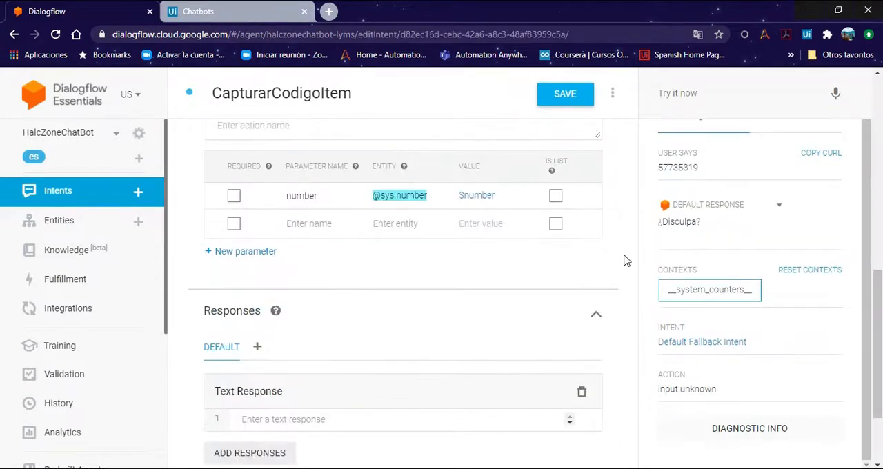
Step: Review the intent's training phrases and parameters, and copy the argument name in_CodigoItem from the Main workflow in UiPath Studio
scroll(623, 258, "up", 4)
scroll(353, 174, "up", 2)
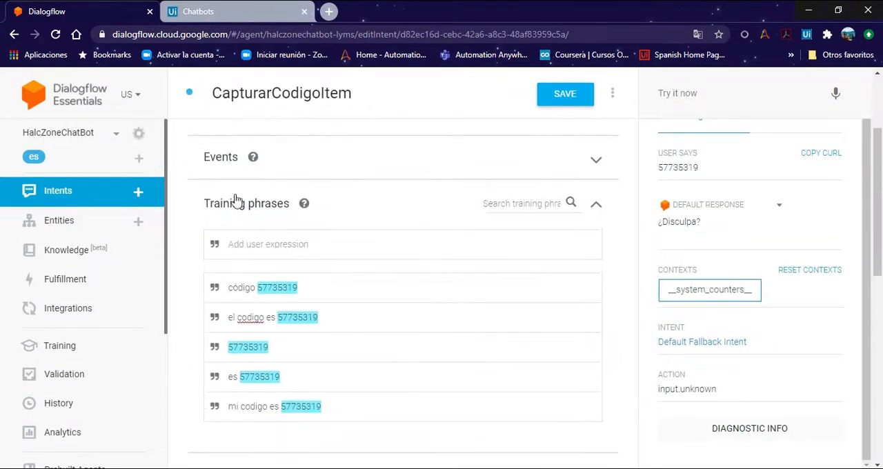
scroll(233, 207, "down", 2)
scroll(358, 282, "down", 3)
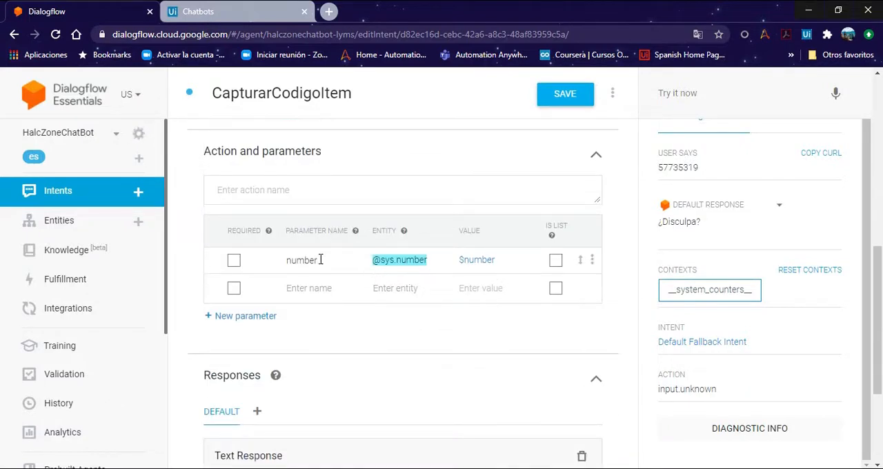
scroll(320, 260, "down", 1)
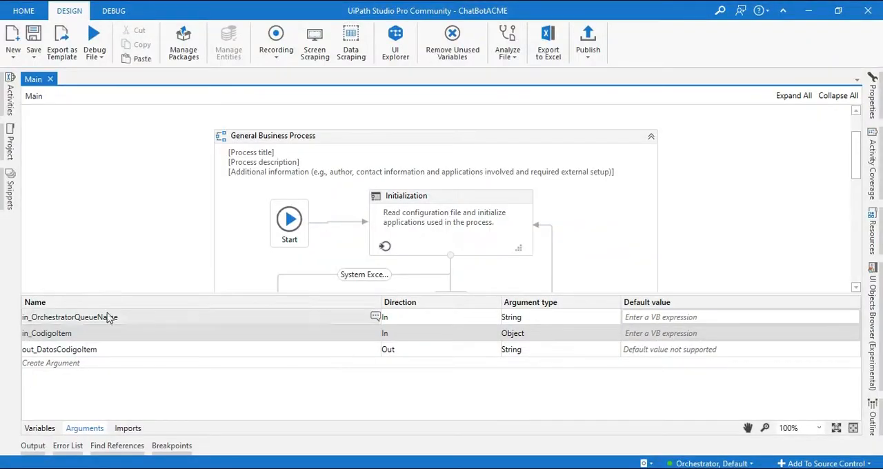
left_click(85, 335)
double_click(83, 331)
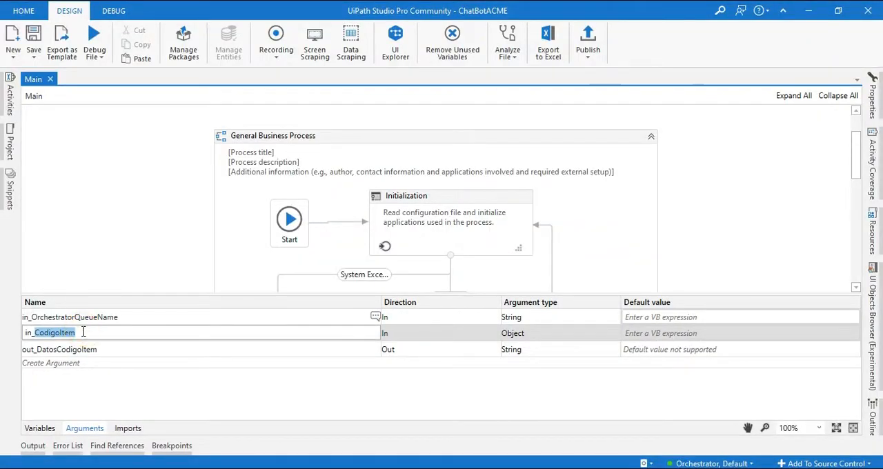
left_click(83, 332)
key("ctrl+a")
key("ctrl+c")
left_click(163, 400)
Step: Switch back to Dialogflow and rename the intent's number parameter to in_CodigoItem
key("alt+Tab")
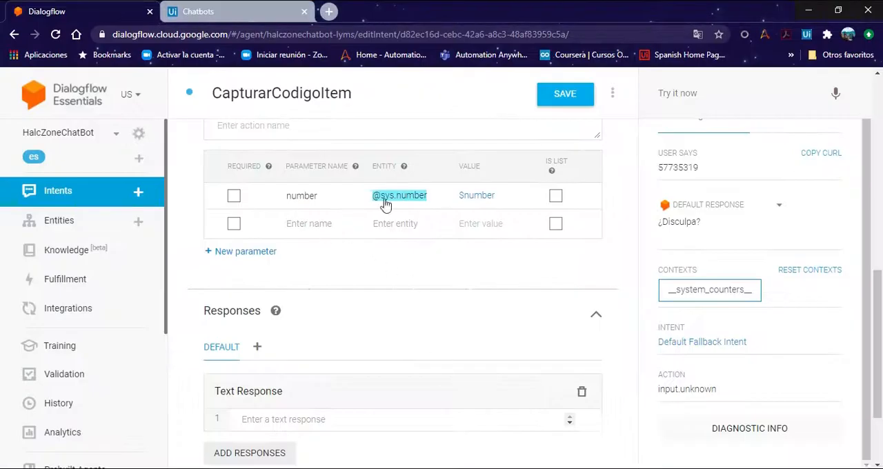
double_click(319, 197)
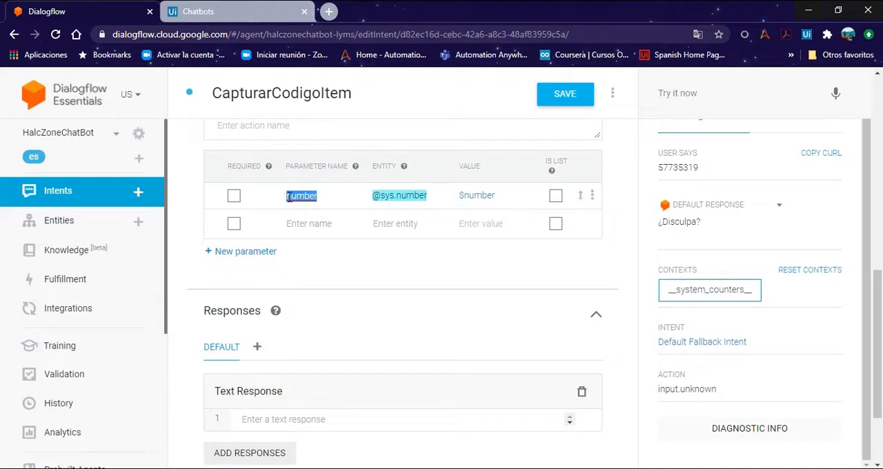
key("ctrl+v")
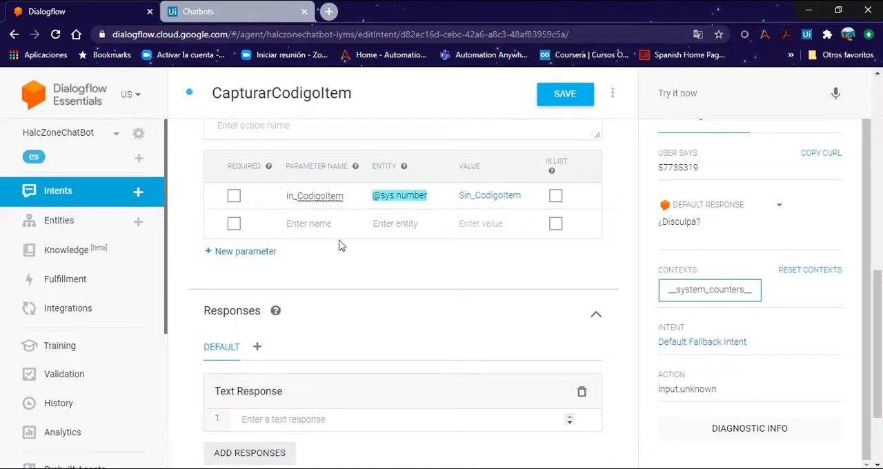
left_click(357, 268)
Step: Add the text response "El código workitem ingresado es: $in_CodigoItem" and save the intent
scroll(304, 356, "down", 1)
left_click(279, 352)
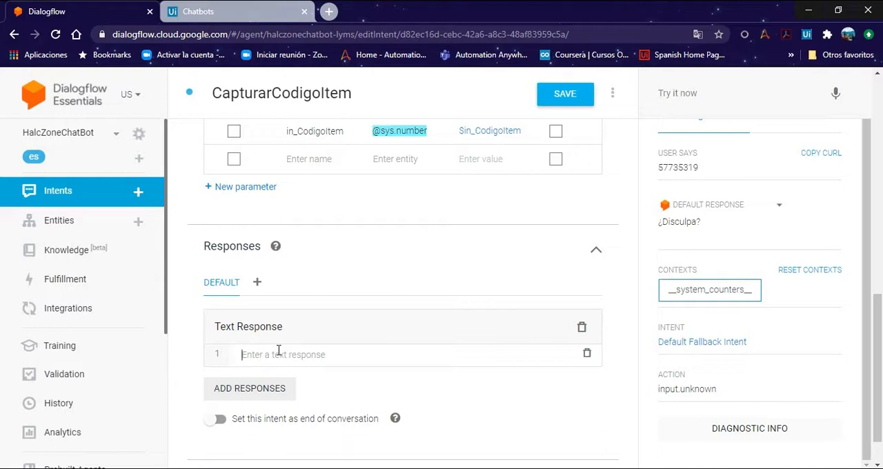
type("El código")
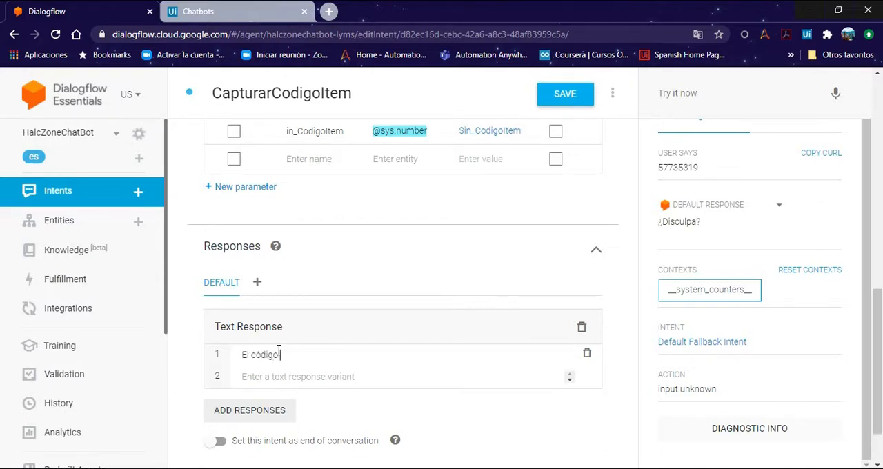
type("workitem ingresado es: $")
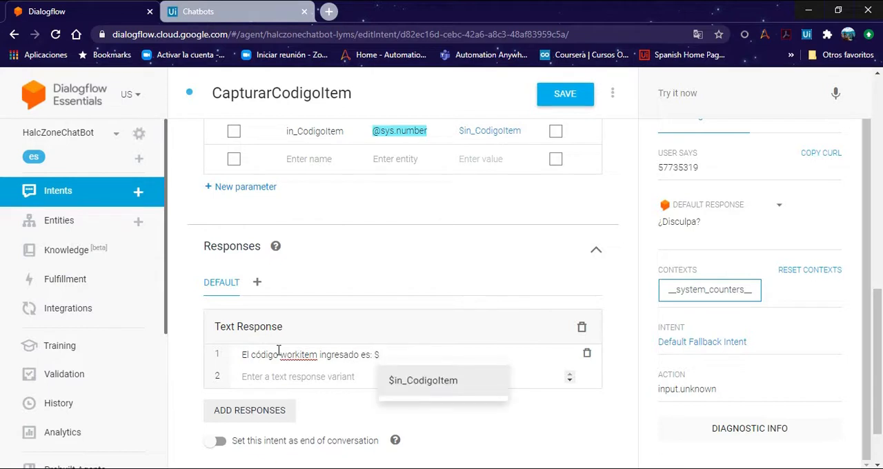
key("Return")
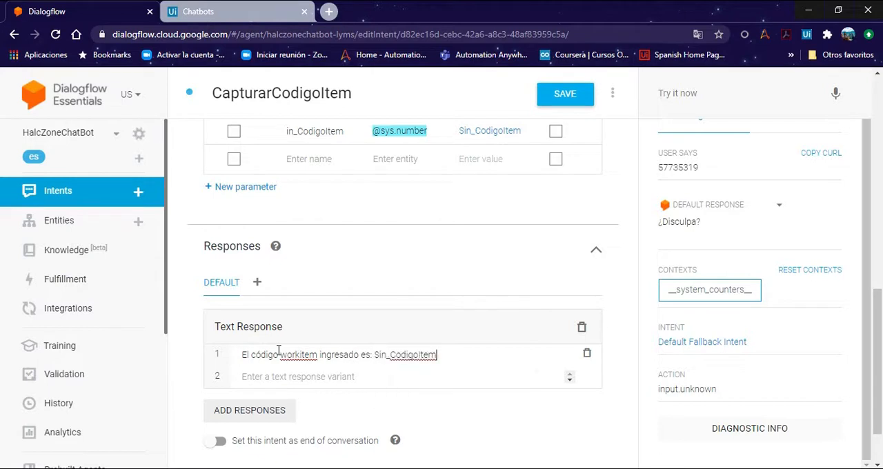
left_click(531, 276)
scroll(321, 244, "up", 1)
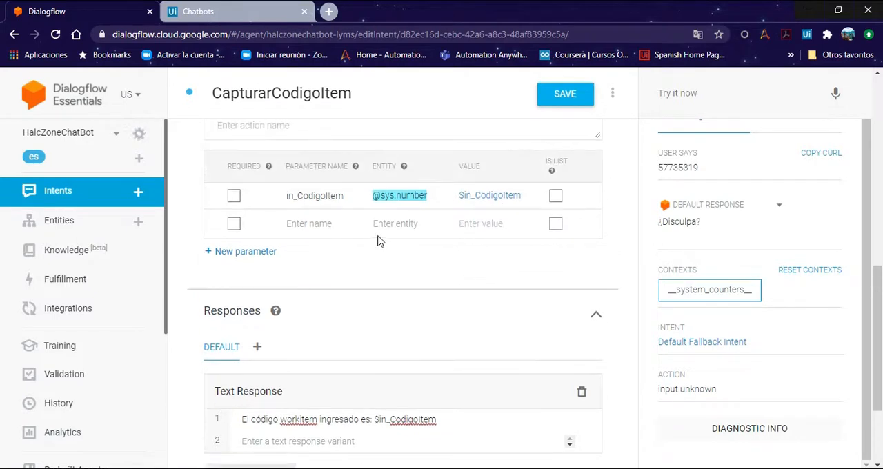
left_click(571, 95)
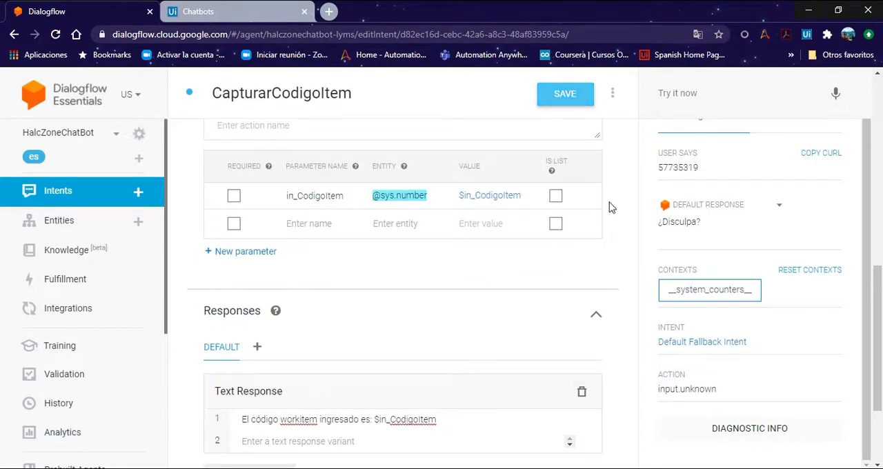
left_click(692, 92)
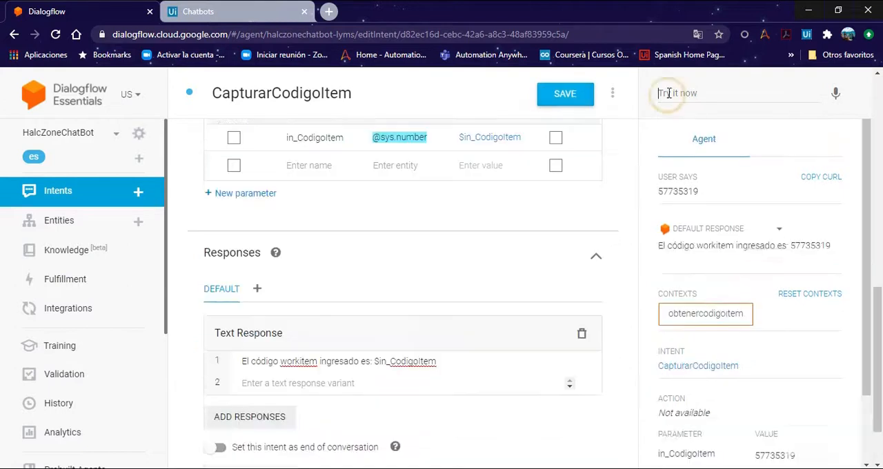
left_click(669, 93)
type("hola")
key("Return")
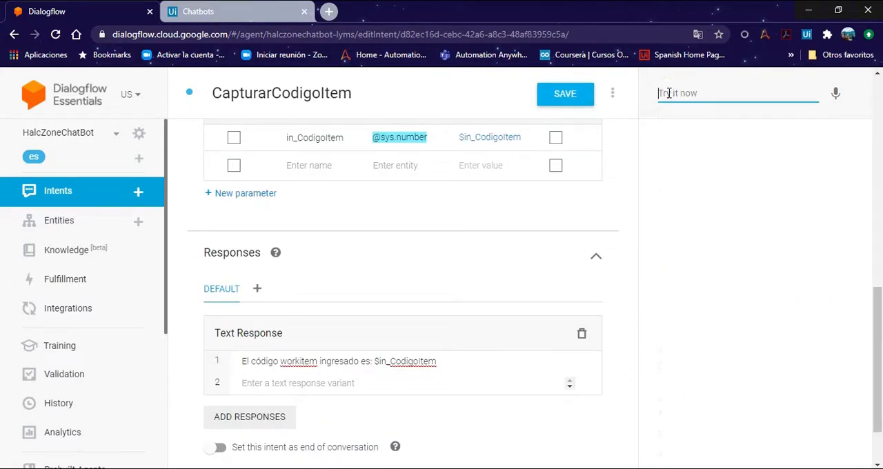
left_click(669, 93)
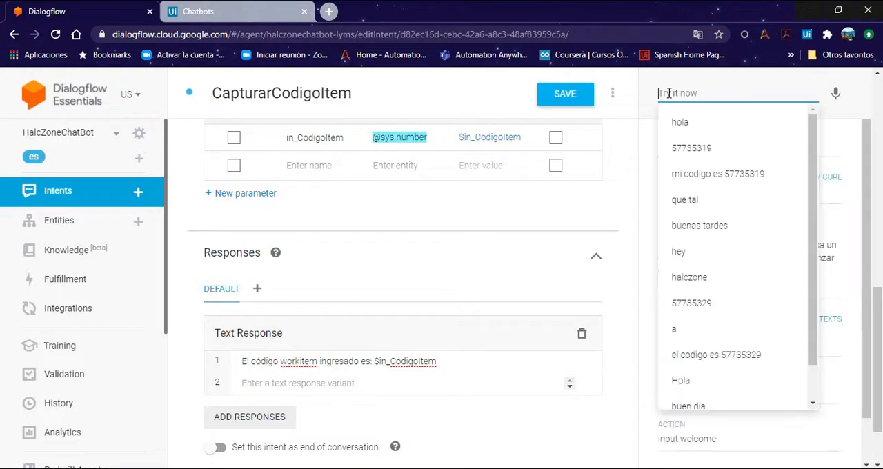
left_click(669, 93)
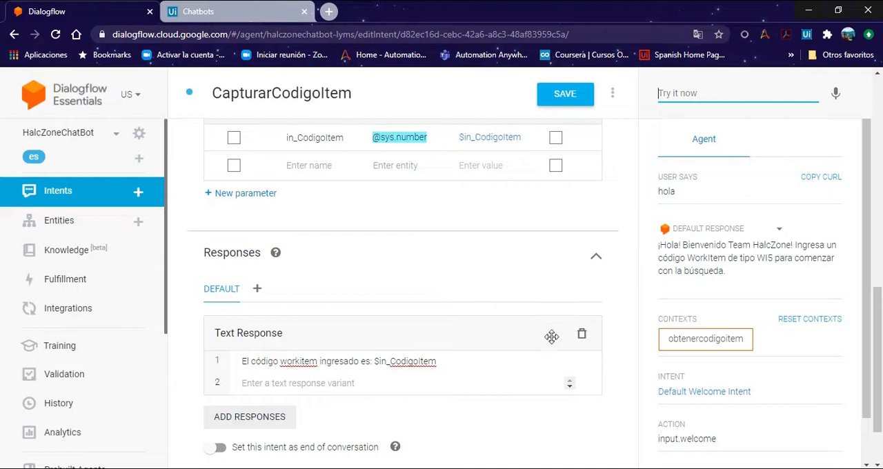
Step: Check the work item codes in Notepad and send 57735319 to the agent as the reply to its greeting
left_click(557, 468)
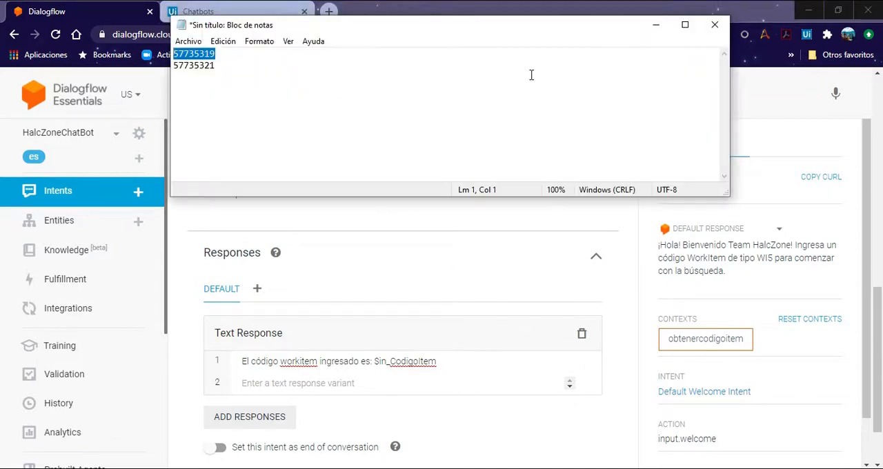
left_click(656, 25)
left_click(680, 91)
type("57735319")
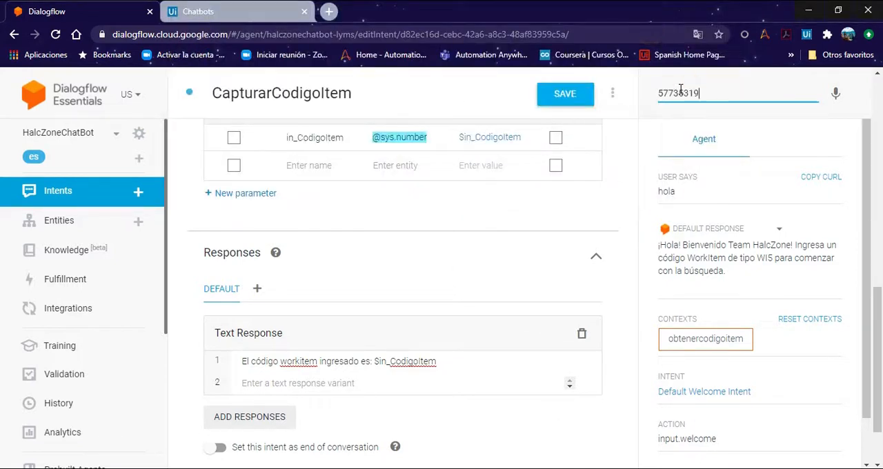
key("Return")
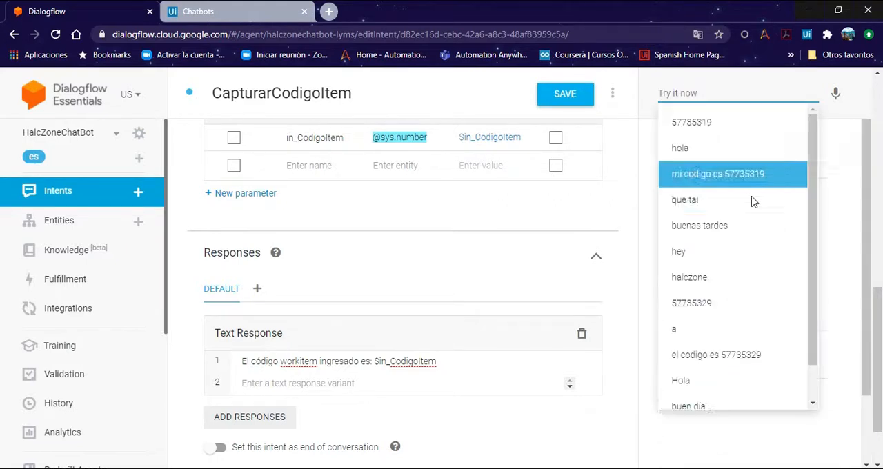
left_click(853, 109)
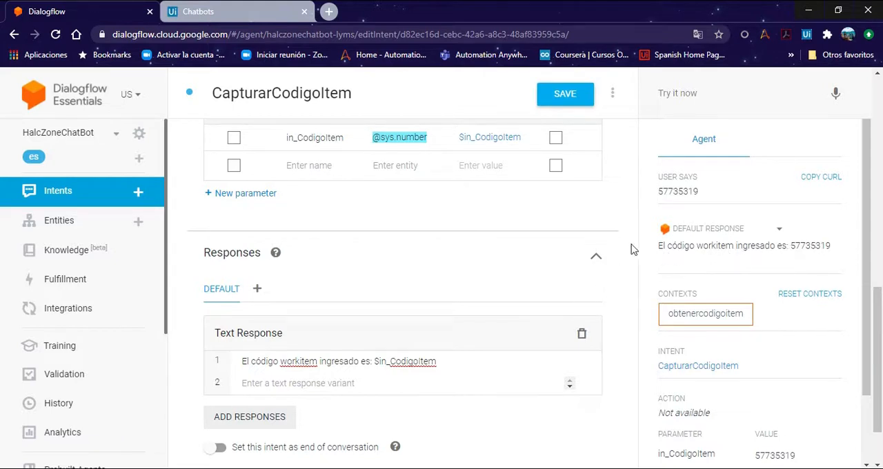
Step: Insert "de tipo wi5" after "workitem" in the text response and append ". El resultado de la consulta es: <>"
scroll(624, 290, "down", 1)
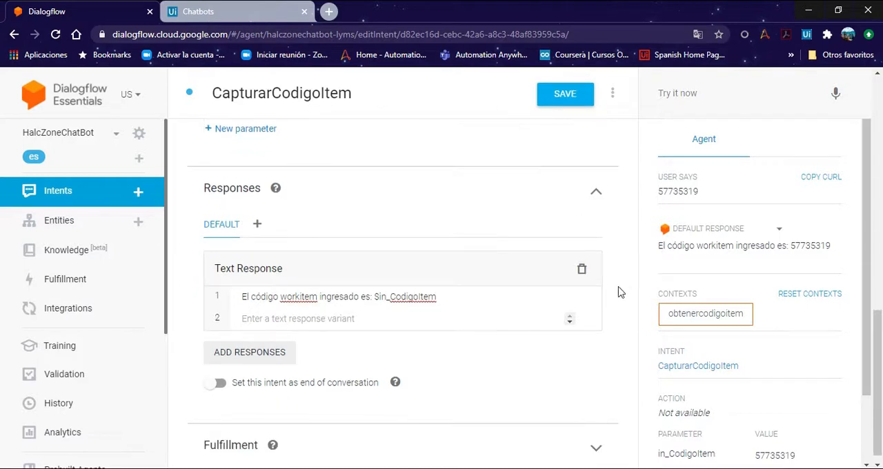
left_click(466, 292)
key("Left")
key("Left")
key("Left")
key("Left")
key("Left")
key("Left")
key("Left")
key("Left")
key("Left")
key("Left")
key("Left")
key("Left")
key("Left")
key("Left")
type("de tipo")
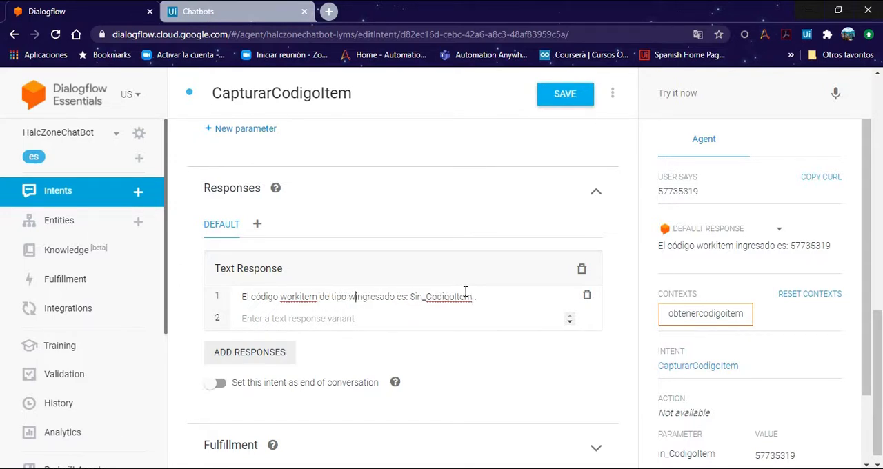
type("wi5")
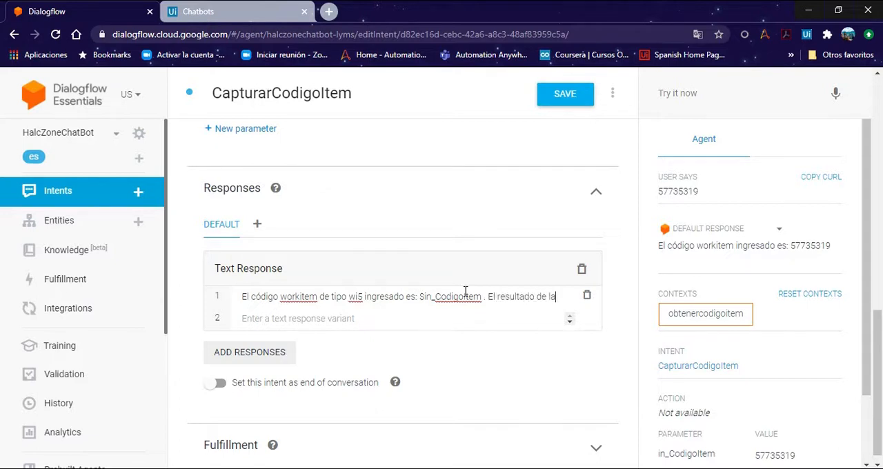
type("consulta es: <")
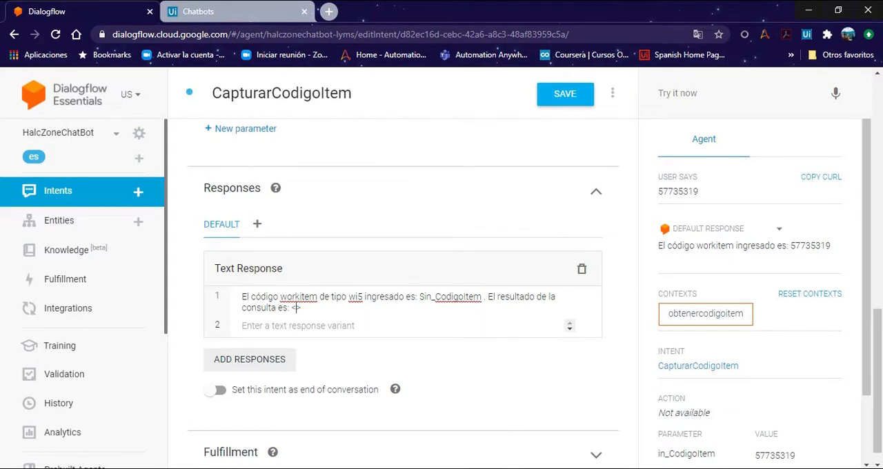
Step: Copy the output argument name out_DatosCodigoItem from UiPath Studio and insert it between the angle brackets of the Dialogflow text response
key("alt+Tab")
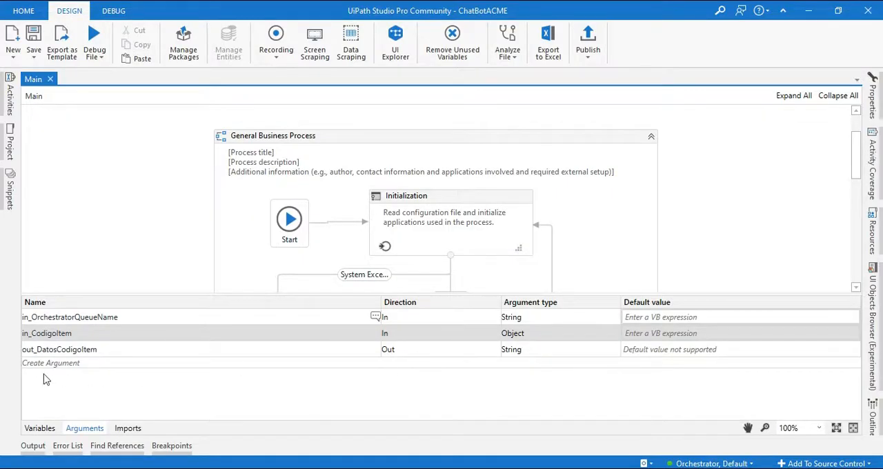
left_click(97, 352)
left_click(108, 349)
double_click(113, 348)
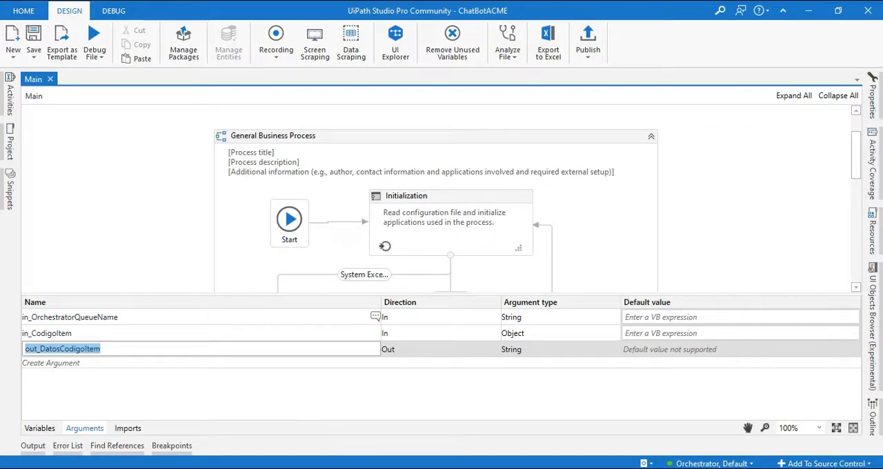
key("ctrl+c")
key("alt+Tab")
key("ctrl+v")
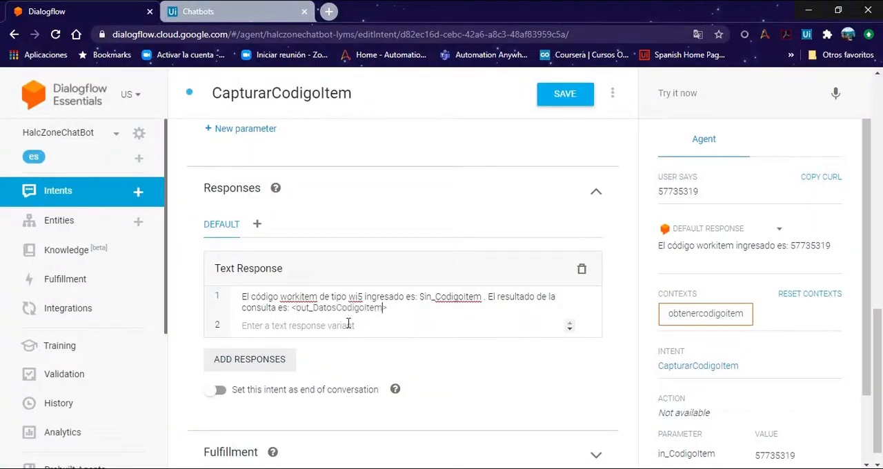
left_click(636, 304)
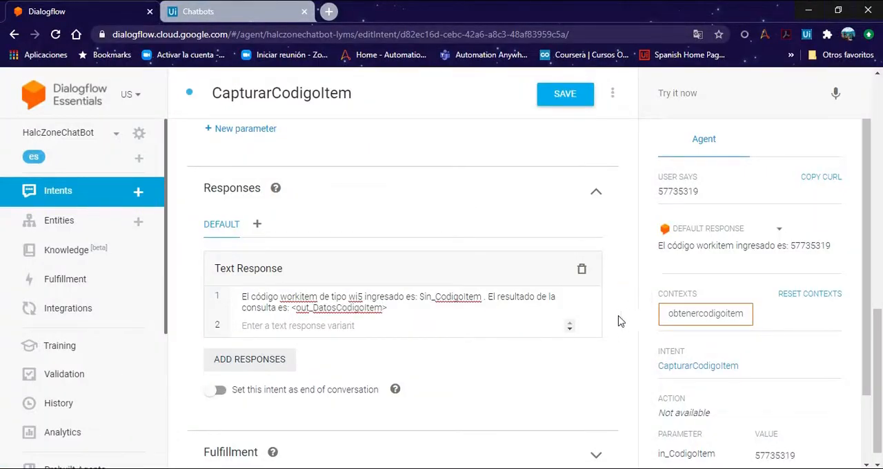
Step: Save the CapturarCodigoItem intent and test the agent with the greeting "hey"
left_click(566, 95)
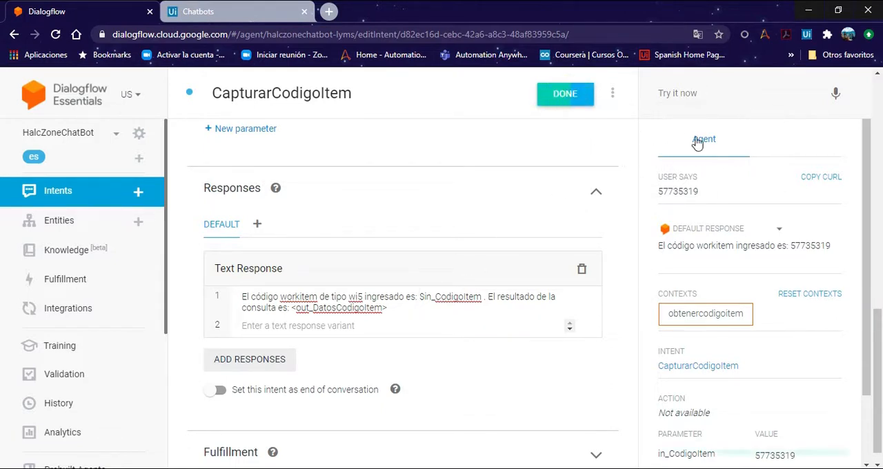
left_click(695, 94)
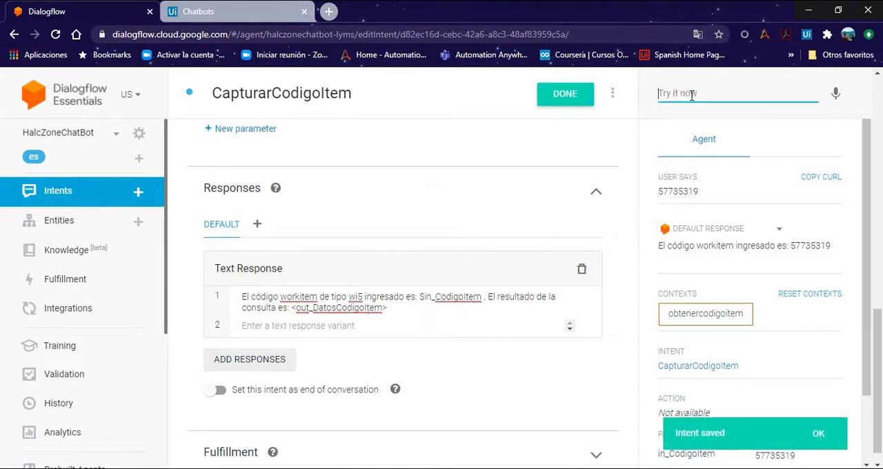
type("ho")
type("ey")
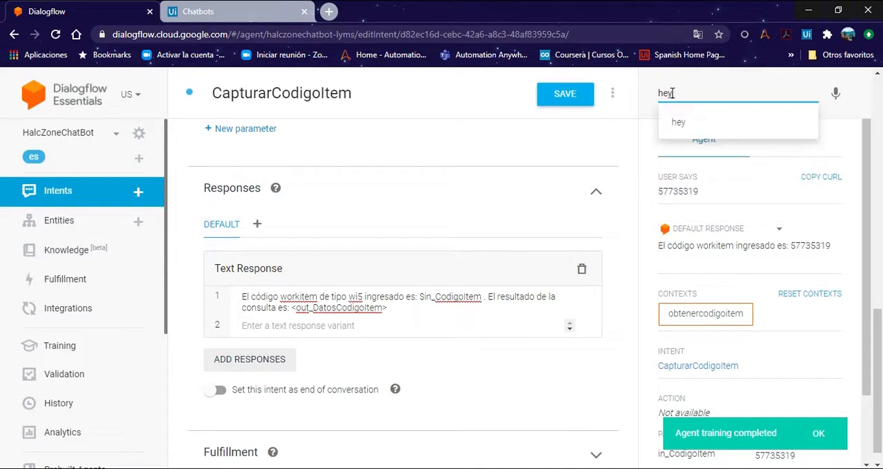
key("Return")
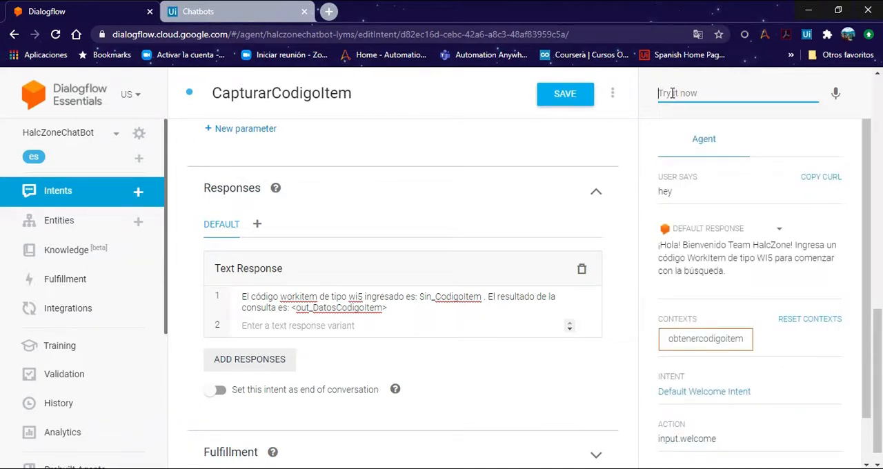
Step: Send "mi codigo es 57735319" to the agent and examine the <out_DatosCodigoItem> placeholder in its reply
type("mi co")
key("Down")
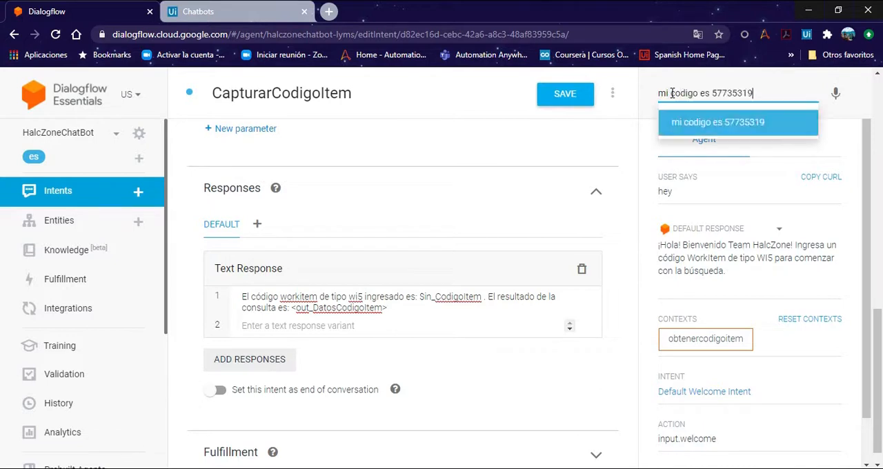
key("Return")
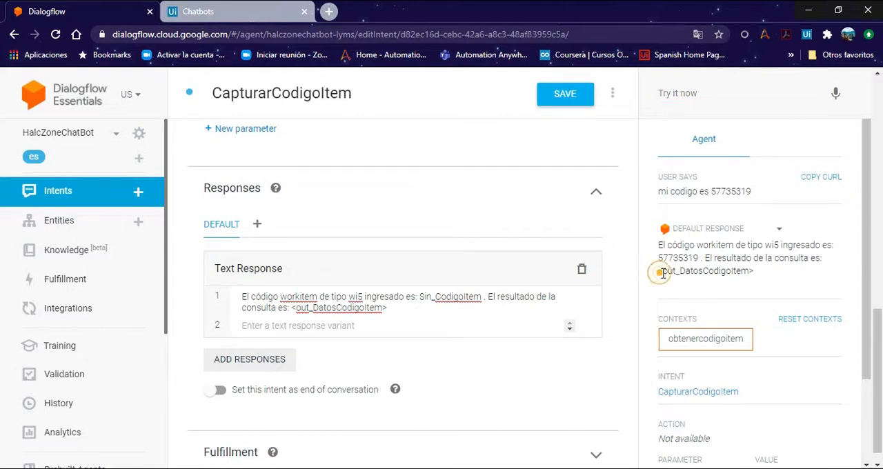
left_click_drag(657, 271, 753, 274)
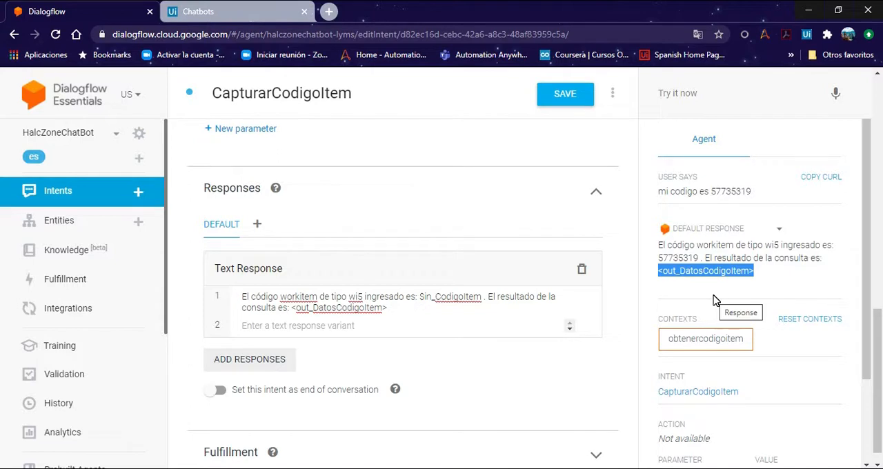
left_click(624, 229)
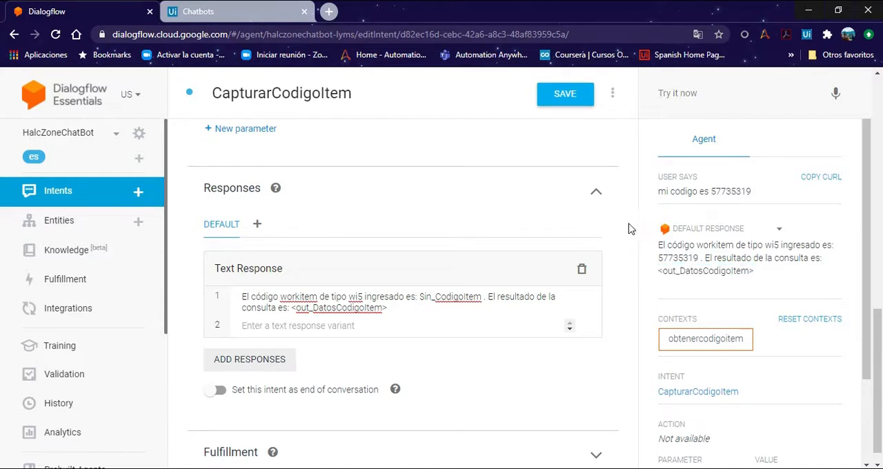
Step: Switch to UiPath Studio and publish the ChatBotACME process as version 1.0.8
key("alt+Tab")
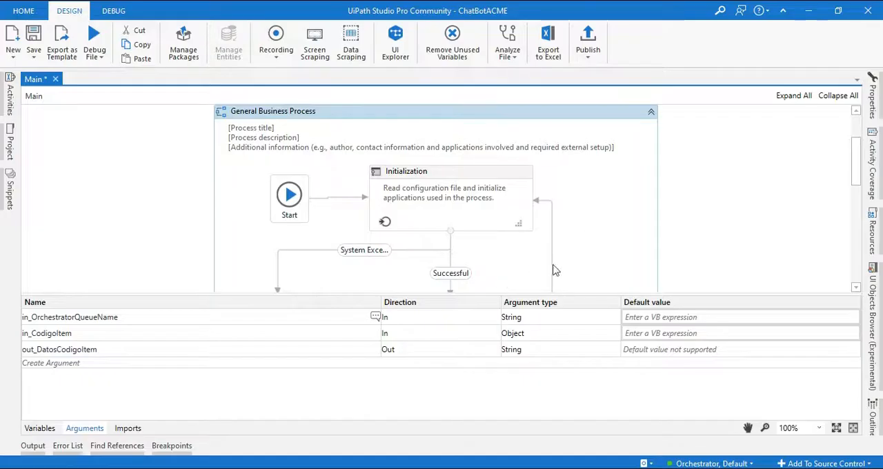
left_click(83, 427)
left_click(588, 258)
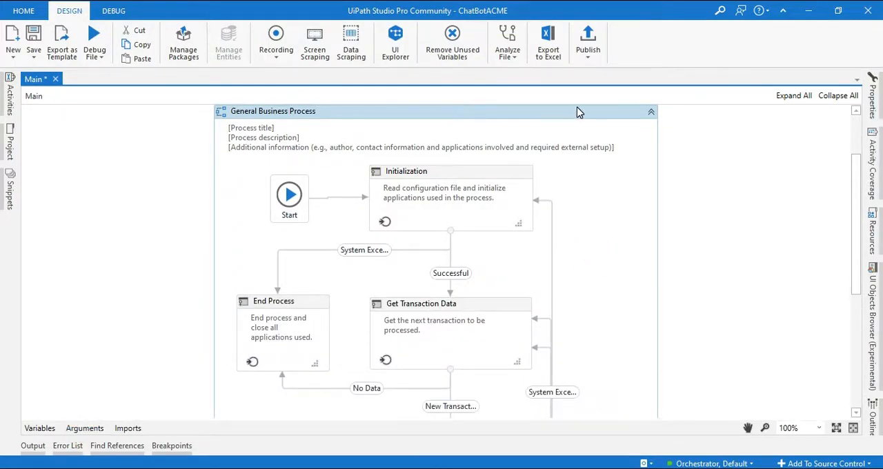
left_click(594, 46)
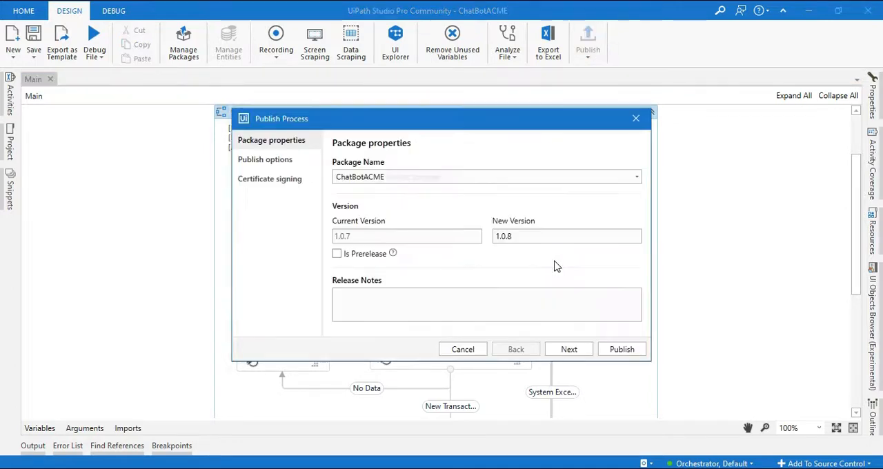
left_click(623, 350)
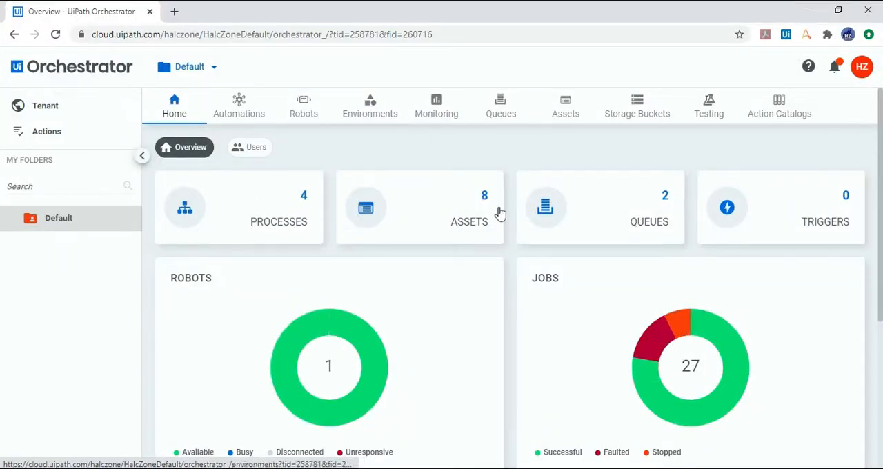
Step: In UiPath Orchestrator, check the tenant packages and update the Default folder's ChatBotACME process to version 1.0.8
left_click(94, 102)
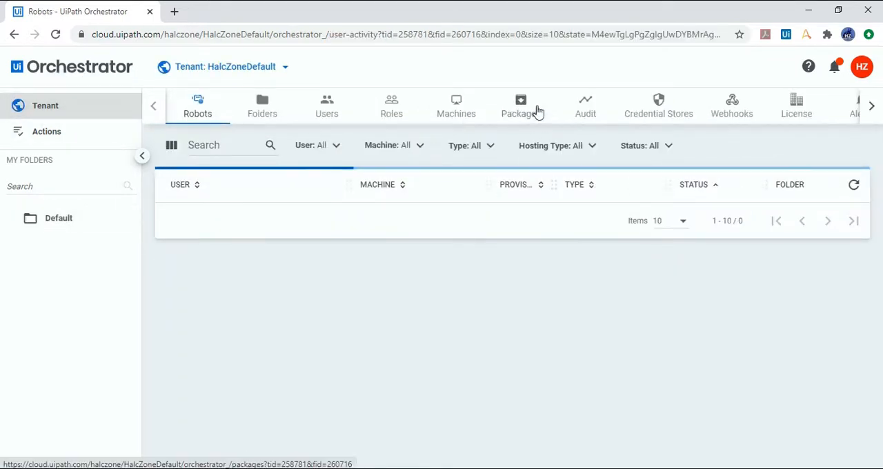
left_click(531, 105)
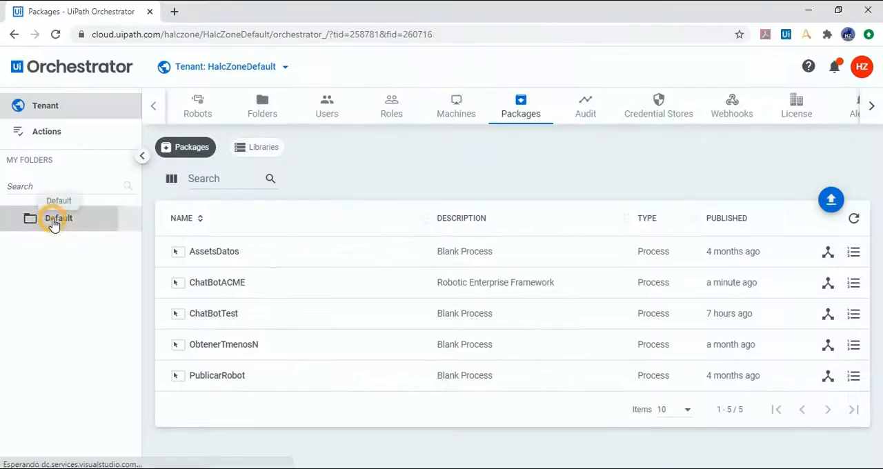
left_click(53, 223)
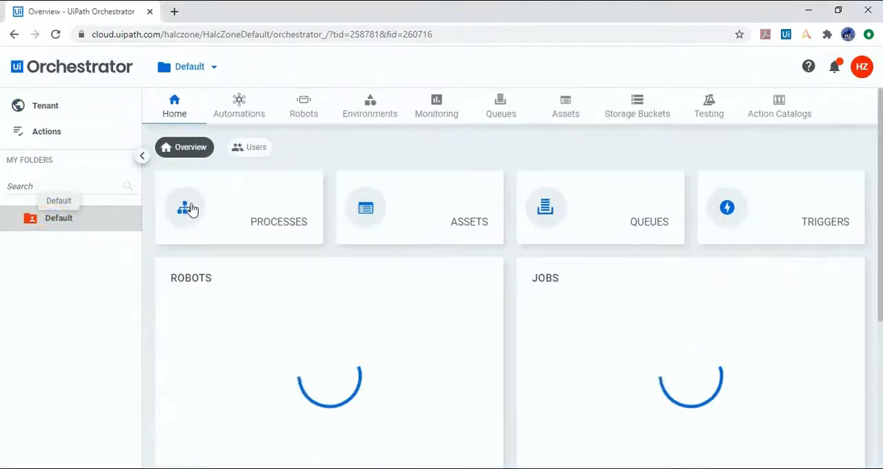
left_click(239, 102)
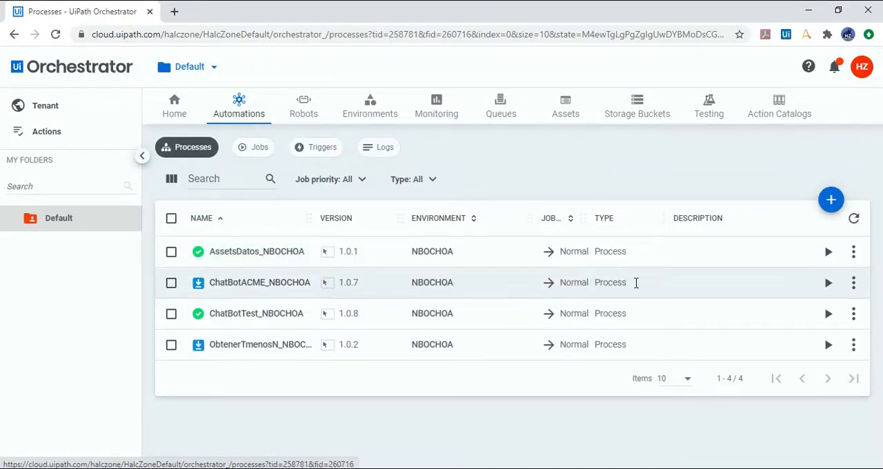
left_click(854, 283)
left_click(813, 313)
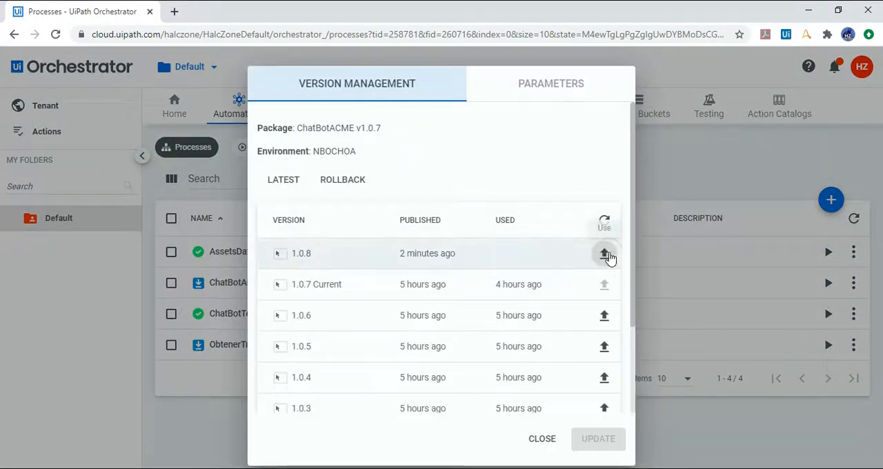
left_click(605, 254)
left_click(549, 283)
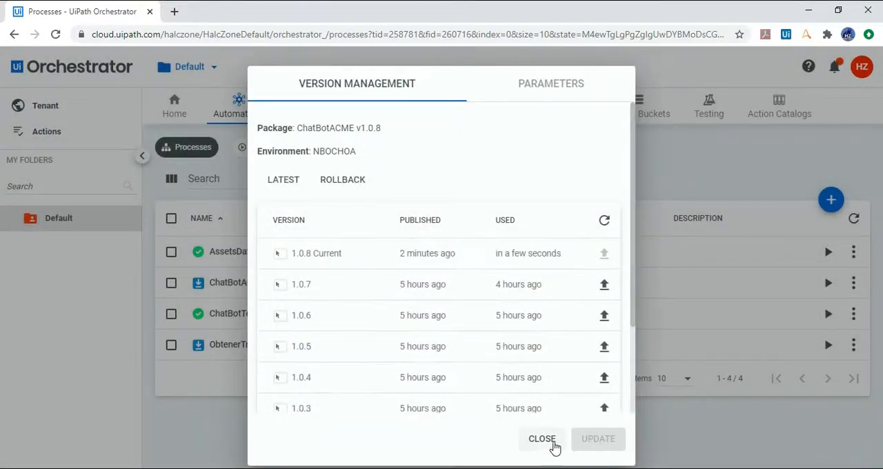
left_click(541, 439)
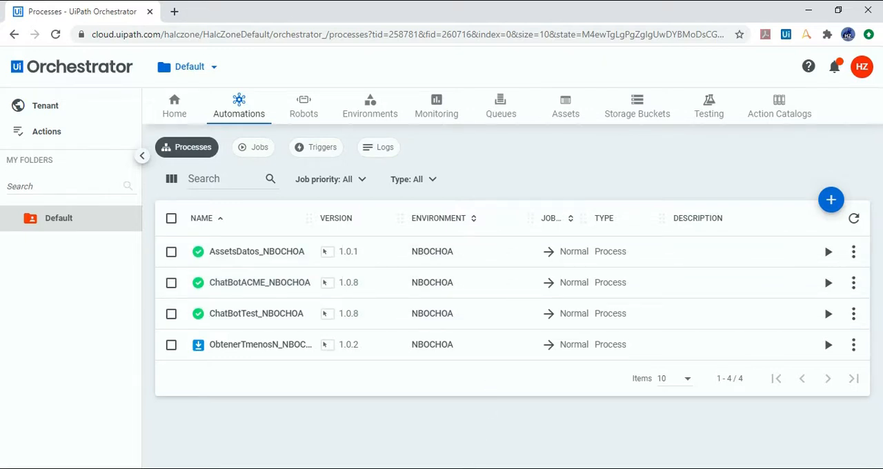
Step: In UiPath Chatbots, open the Dialogflow agent connection for editing and review the instructions for Project ID, Service account and Private key
key("alt+Tab")
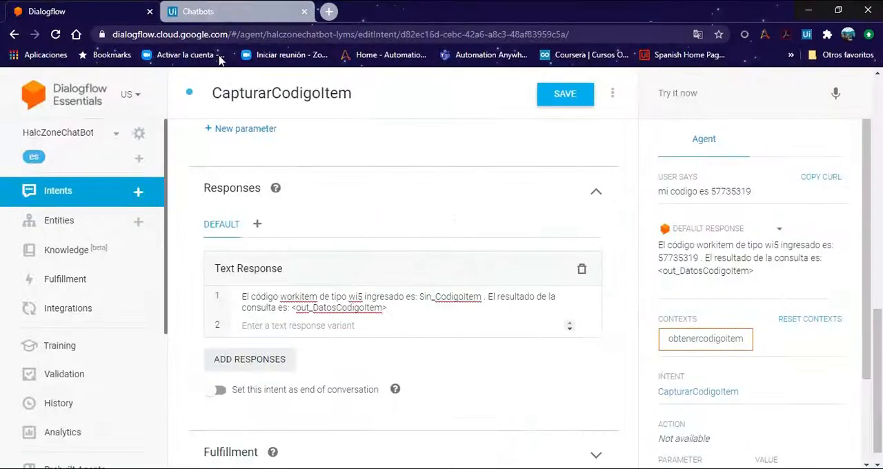
left_click(231, 9)
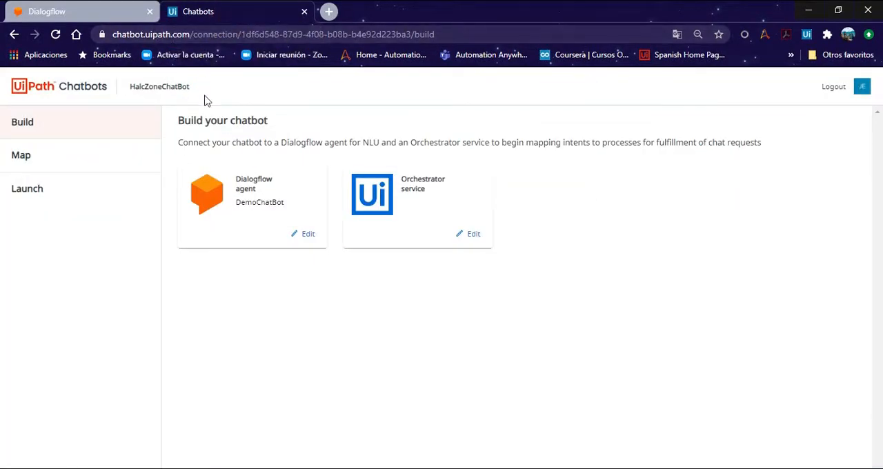
left_click(54, 128)
left_click(303, 233)
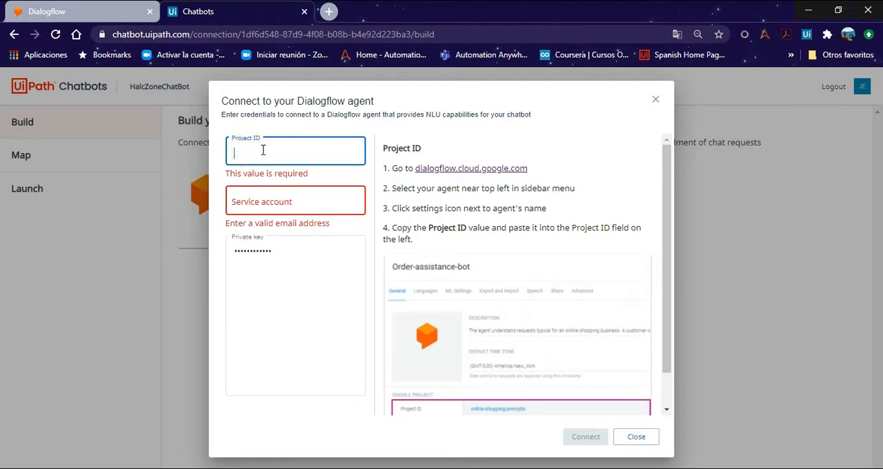
scroll(537, 232, "down", 1)
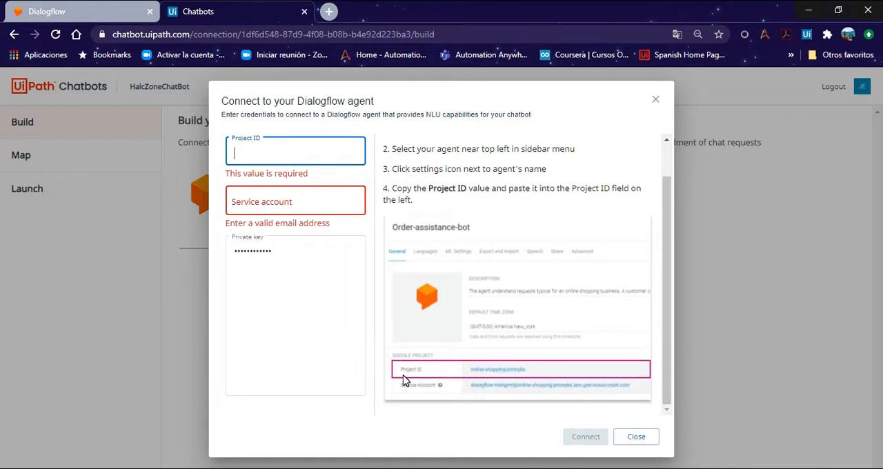
left_click(283, 202)
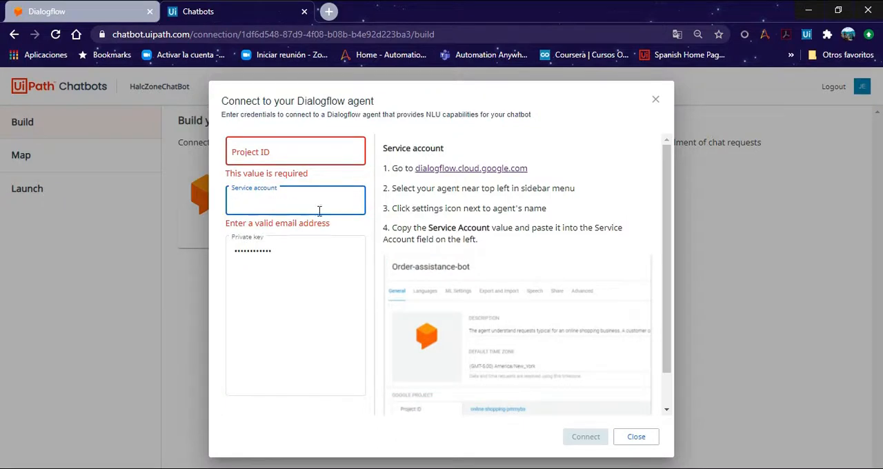
left_click(290, 260)
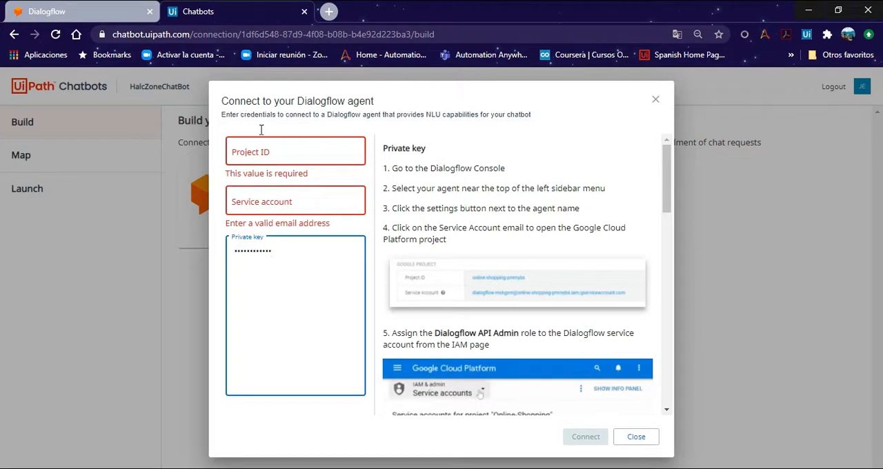
Step: Copy the Project ID halczonechatbot-lyms from the HalcZoneChatBot agent settings in Dialogflow into the Chatbots connection's Project ID
left_click(78, 8)
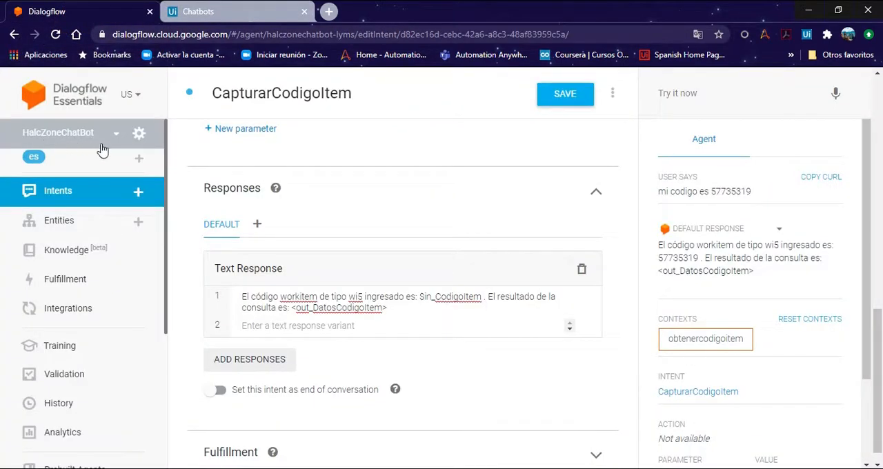
left_click(140, 134)
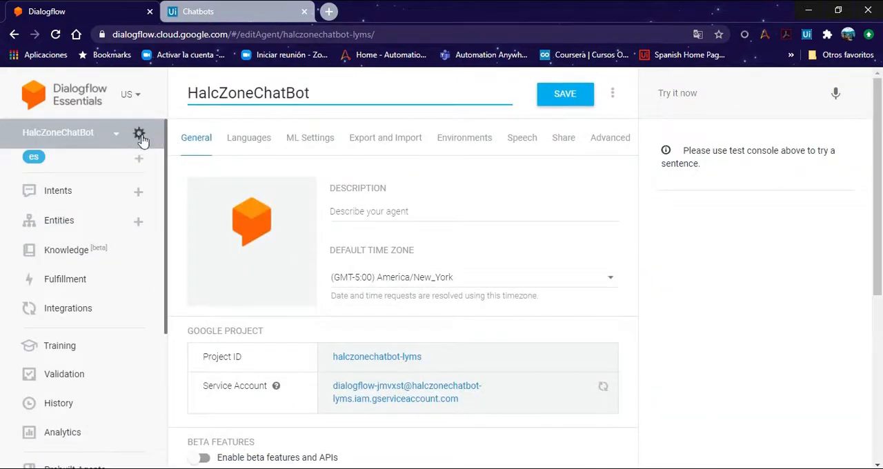
scroll(455, 262, "down", 1)
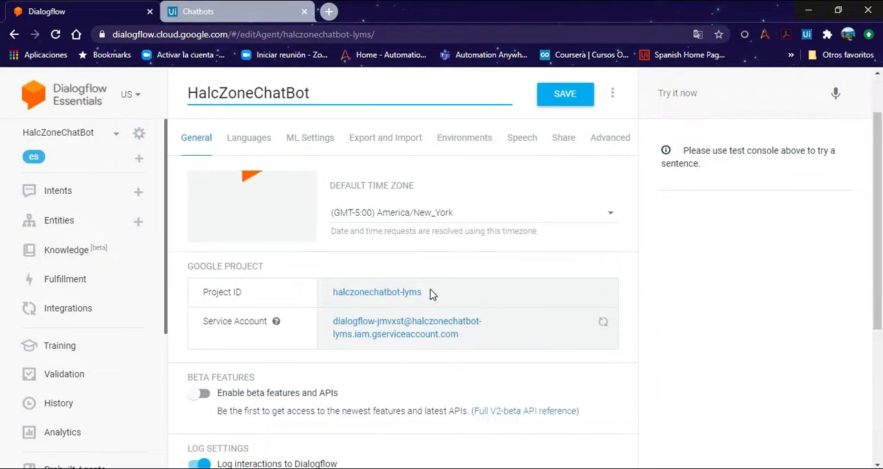
left_click_drag(422, 294, 337, 294)
key("ctrl+c")
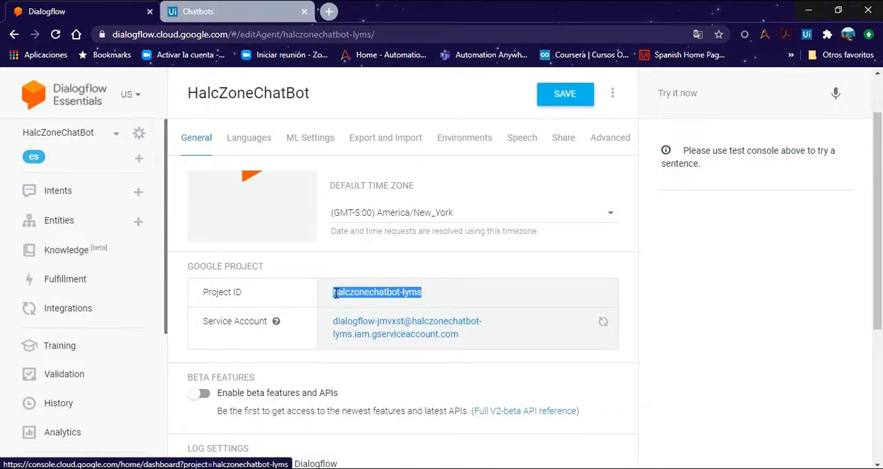
left_click(252, 10)
left_click(290, 152)
key("ctrl+v")
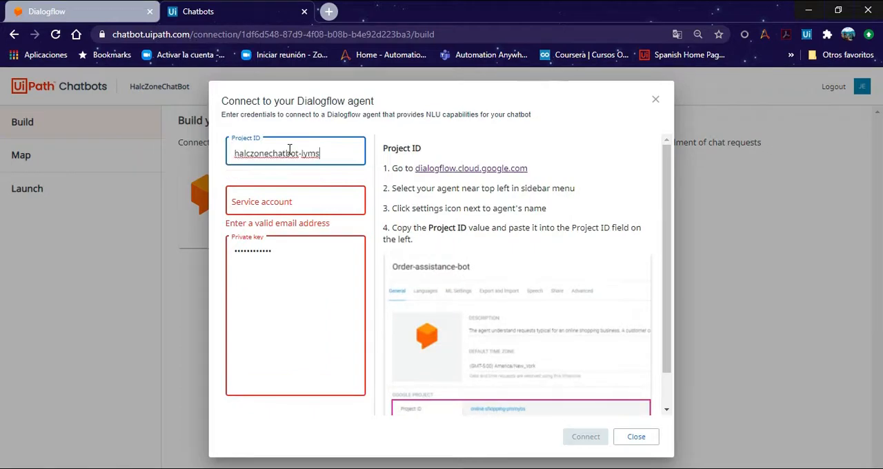
Step: Copy the service account e-mail from the Dialogflow agent settings into the Chatbots connection's Service account field
left_click(290, 200)
left_click(47, 11)
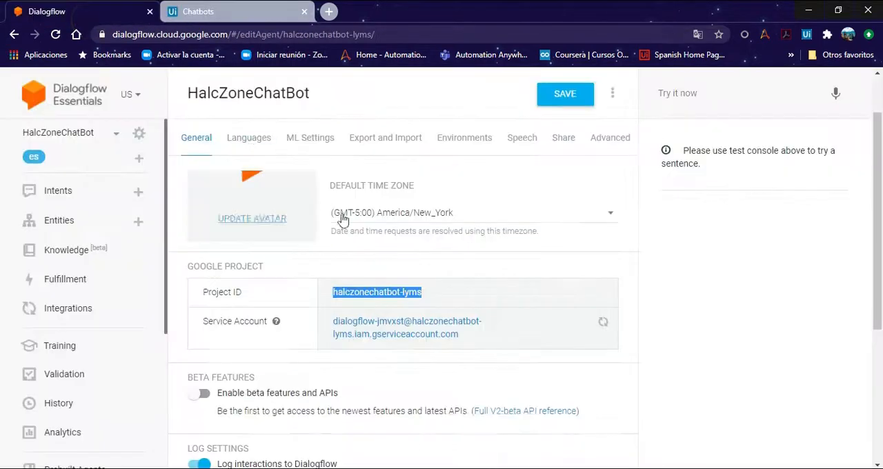
left_click_drag(458, 335, 340, 322)
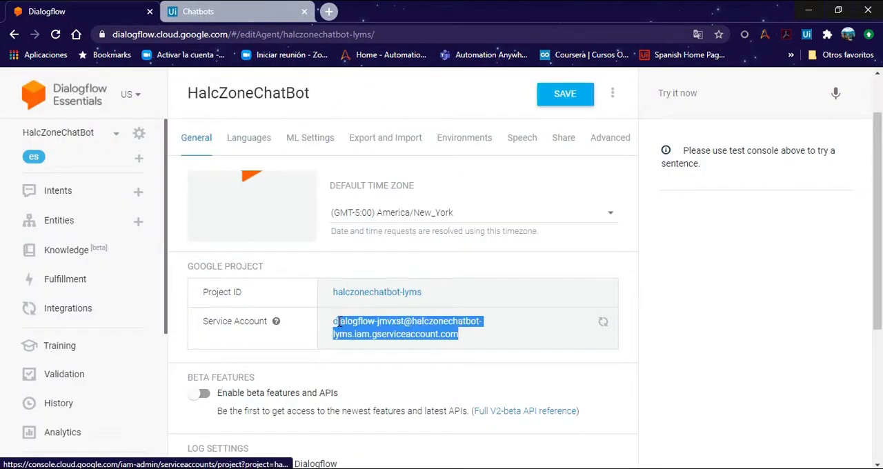
key("ctrl+c")
left_click(238, 11)
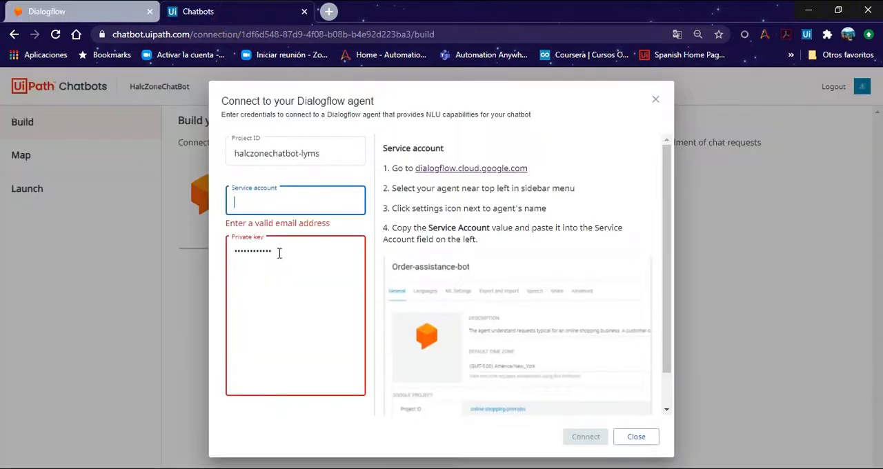
key("ctrl+v")
Step: From the Dialogflow agent's service account link, open Google Cloud IAM and give that service account the role Administrador de la API de Dialogflow
left_click(331, 263)
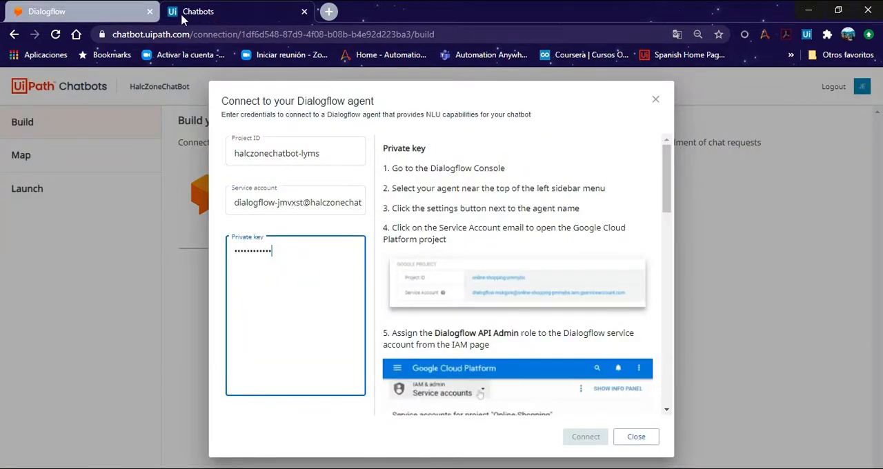
left_click(132, 12)
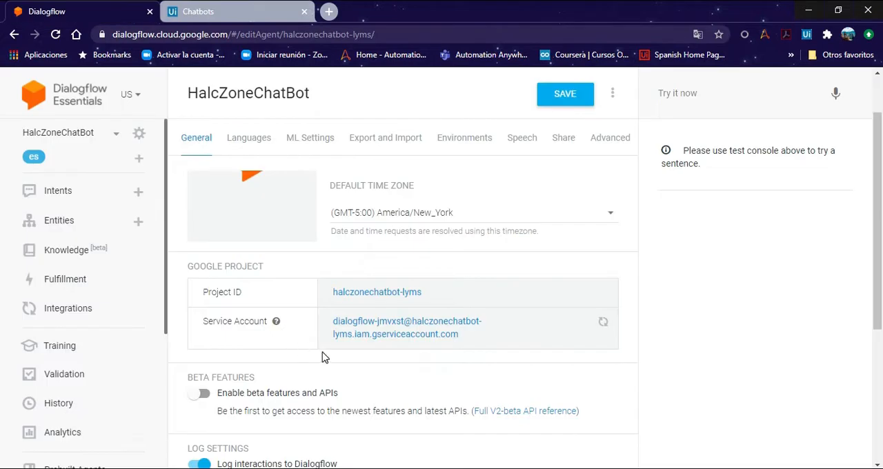
left_click(391, 331)
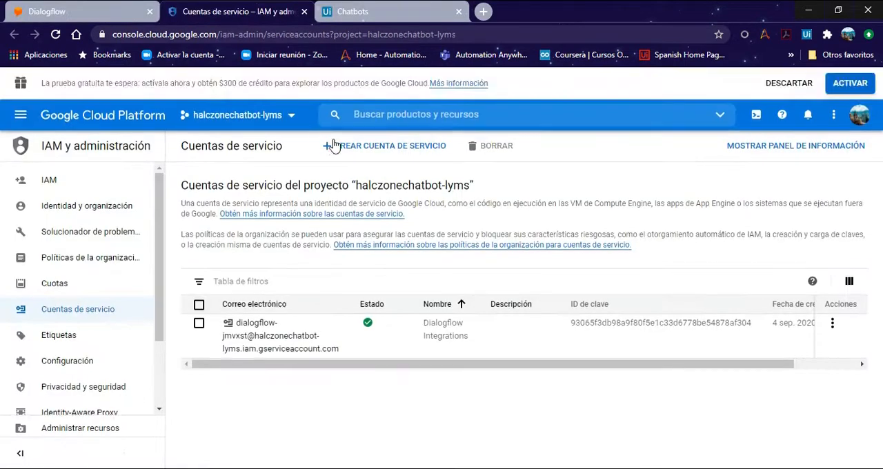
left_click(66, 186)
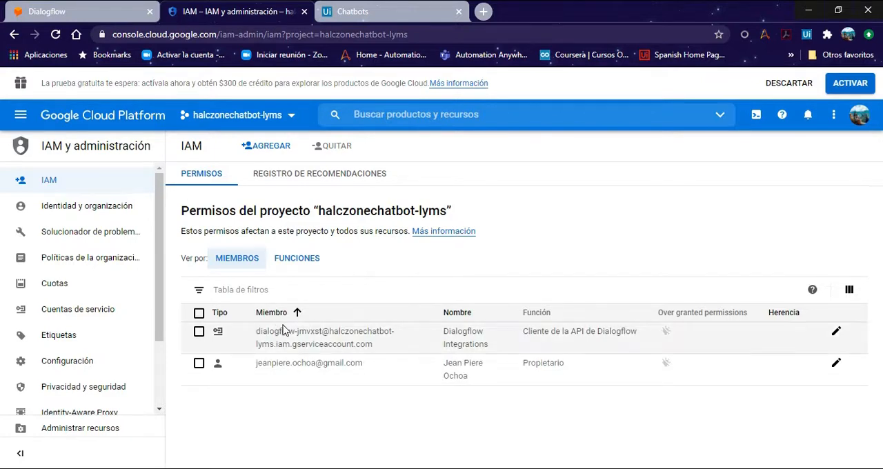
left_click(837, 334)
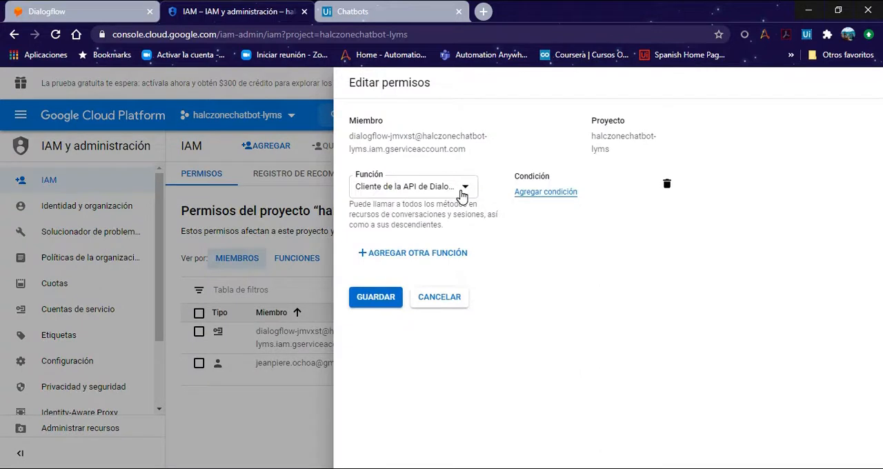
left_click(463, 195)
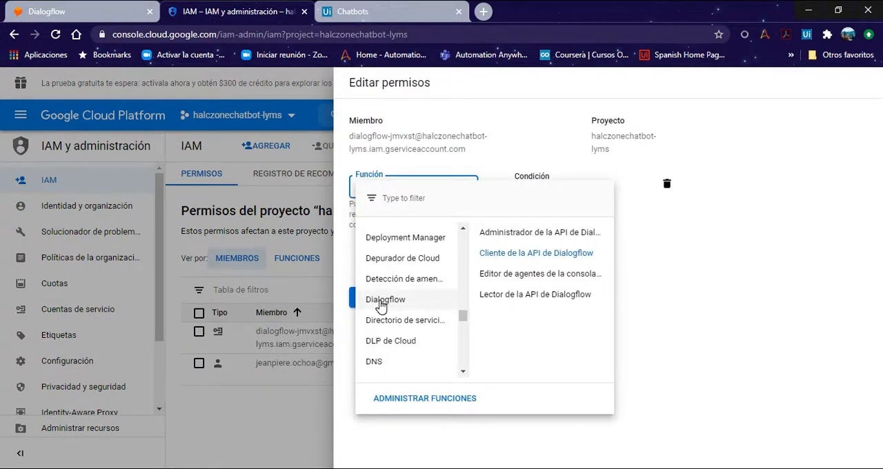
left_click(519, 234)
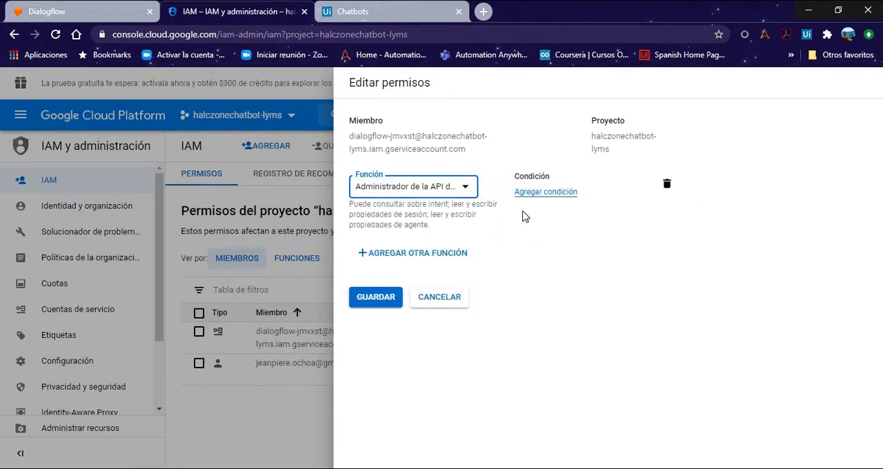
left_click(376, 302)
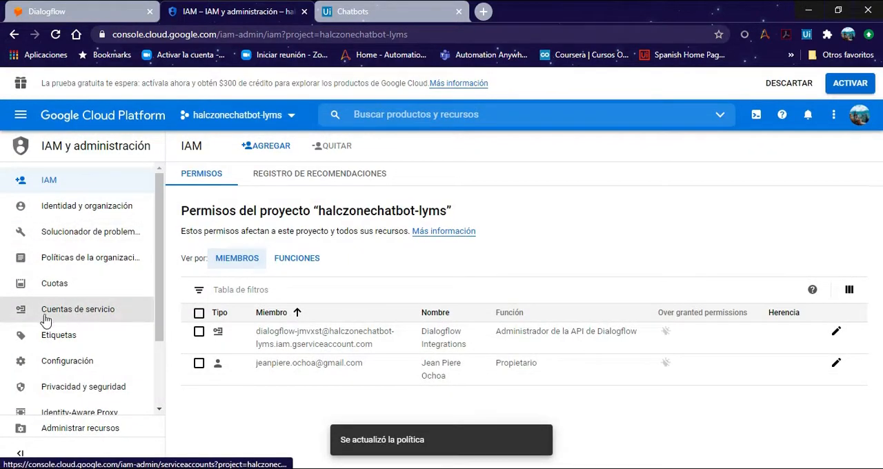
Step: Create and download a JSON private key for the Dialogflow Integrations service account
left_click(77, 316)
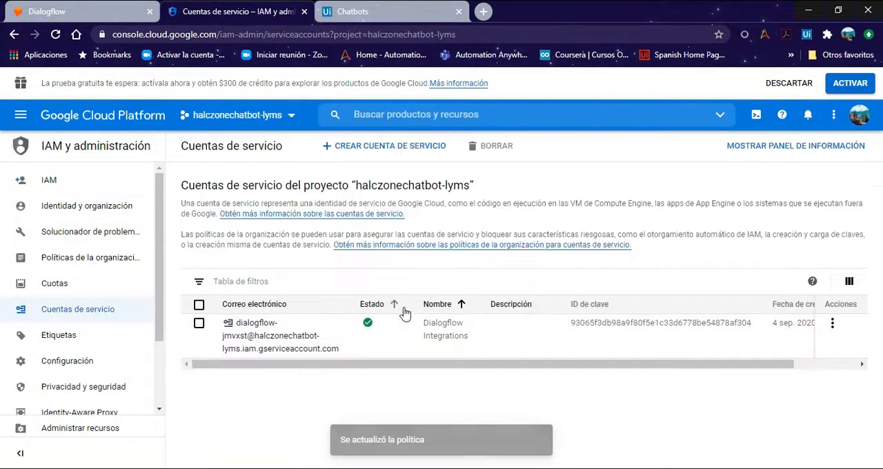
left_click(833, 324)
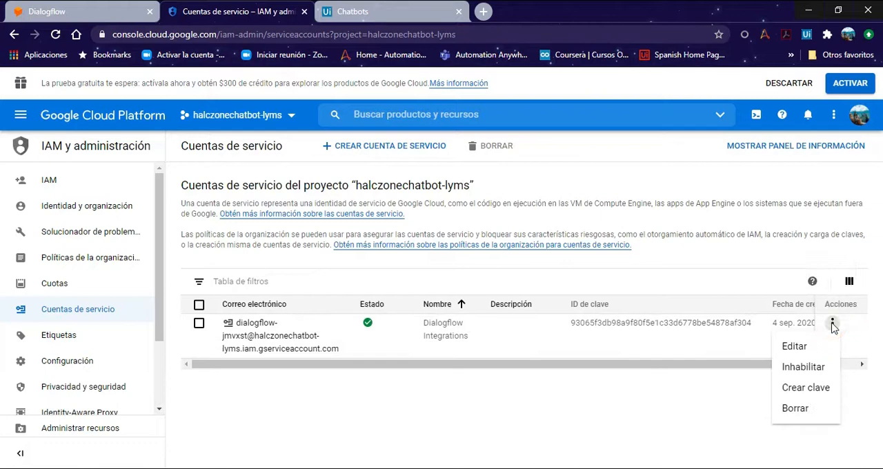
left_click(799, 390)
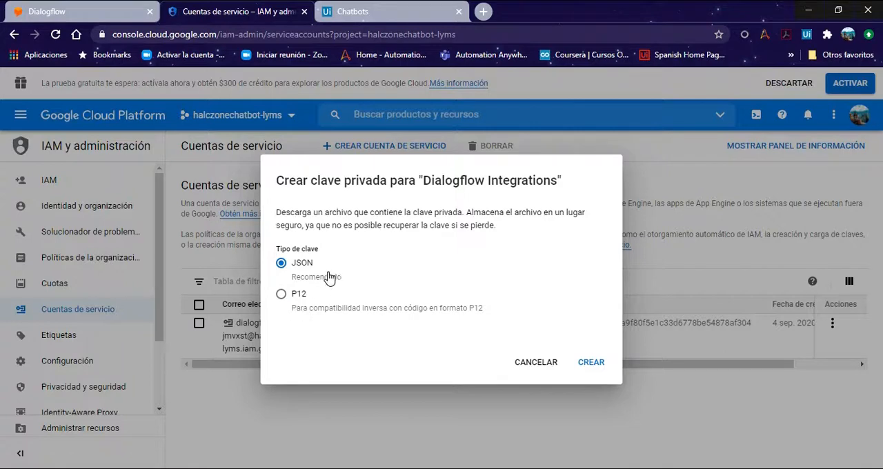
left_click(591, 364)
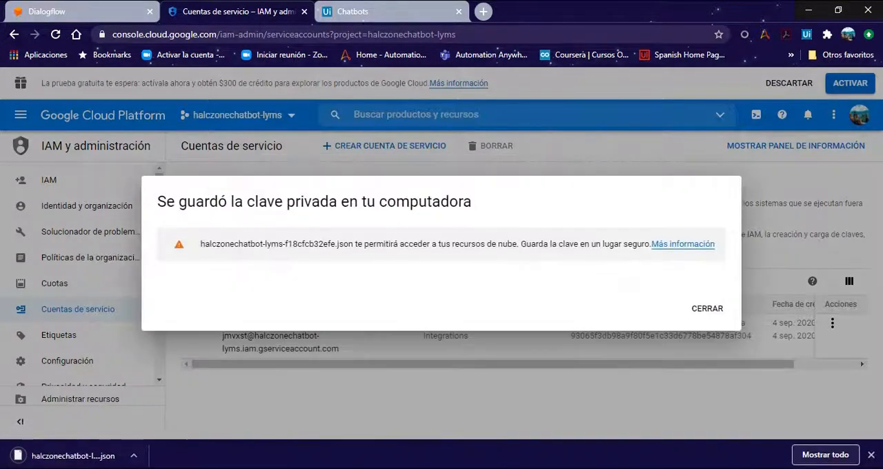
left_click(711, 308)
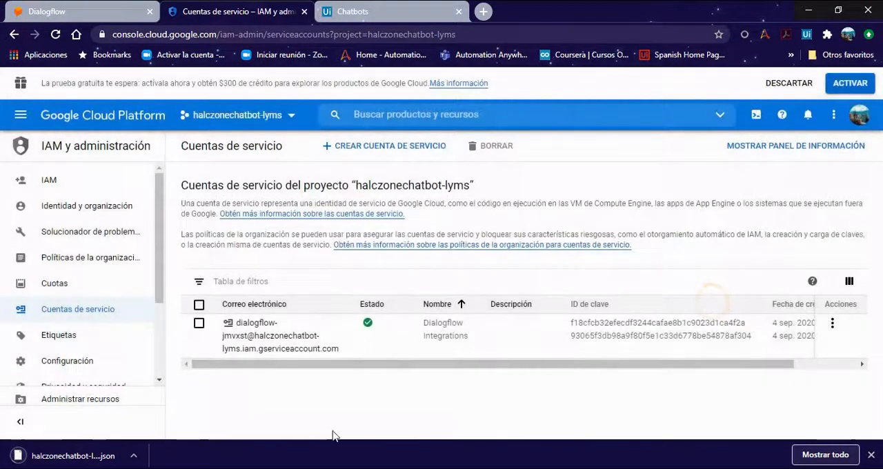
Step: Copy the private_key value from the downloaded JSON key file into the Chatbots connection's Private key field
left_click(137, 456)
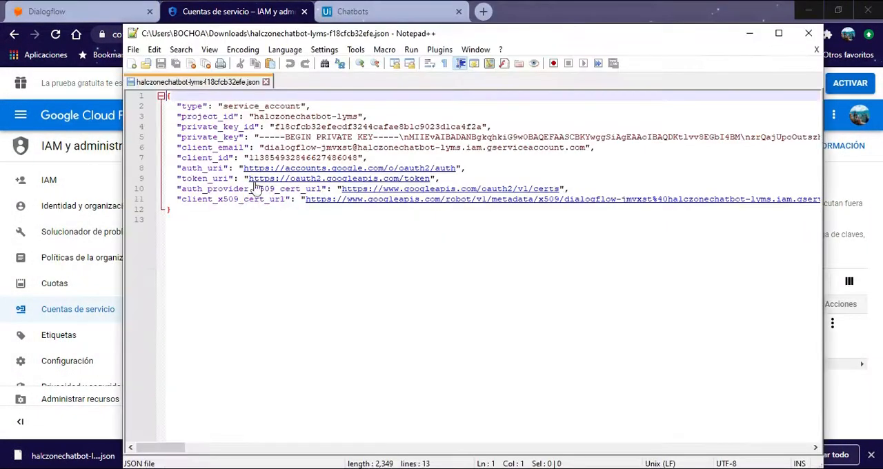
left_click(261, 137)
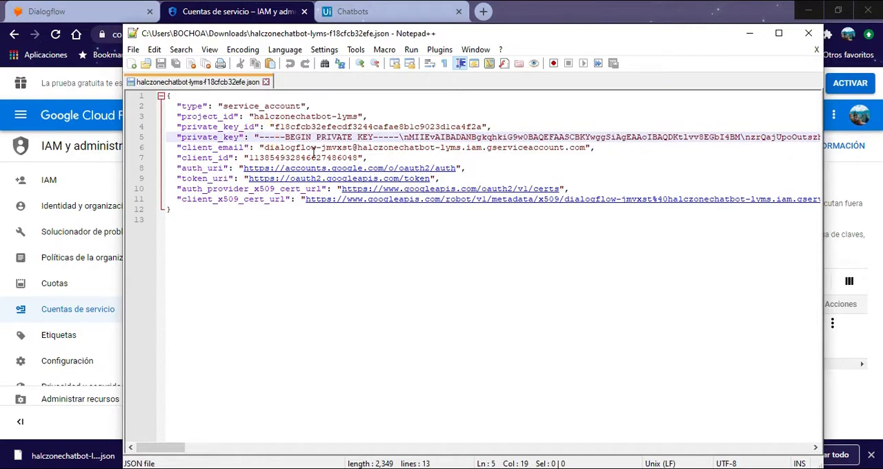
scroll(315, 153, "right", 1)
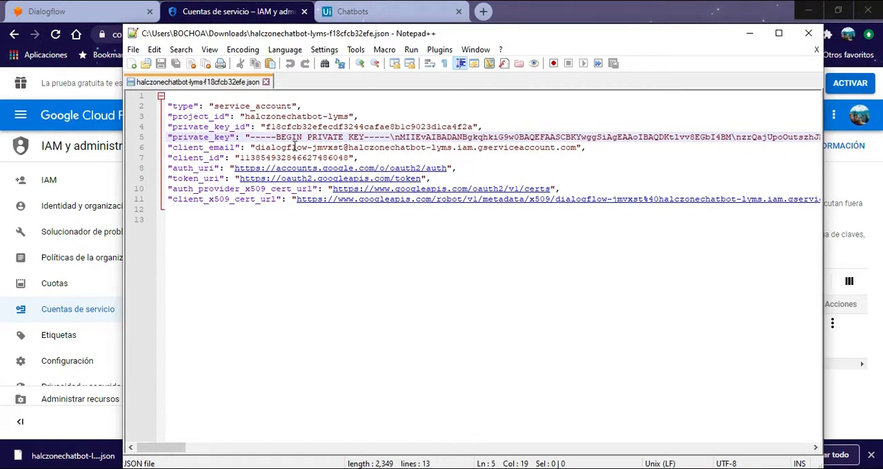
key("shift+End")
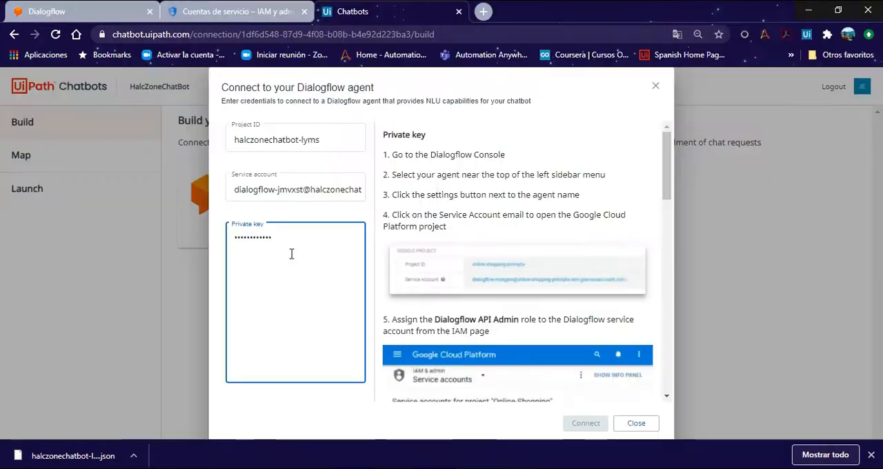
left_click_drag(283, 242, 231, 246)
key("ctrl+v")
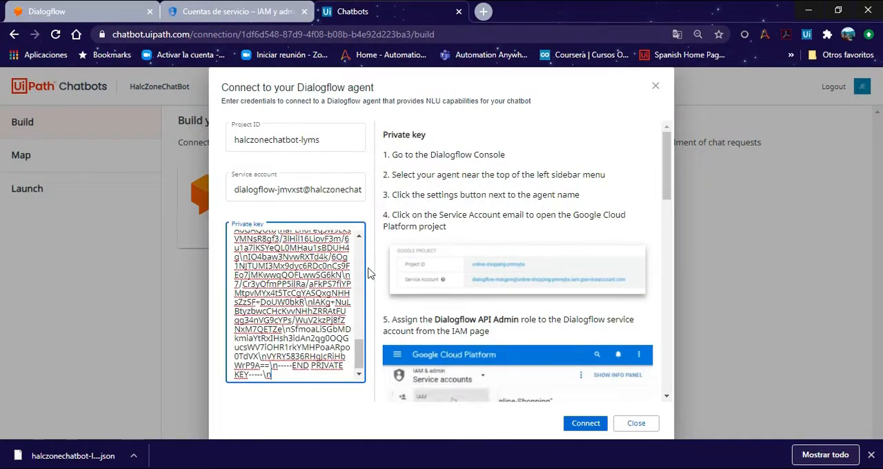
Step: Connect the chatbot to the Dialogflow agent with the entered credentials, dismiss the downloads bar and close the connection dialog
left_click(582, 428)
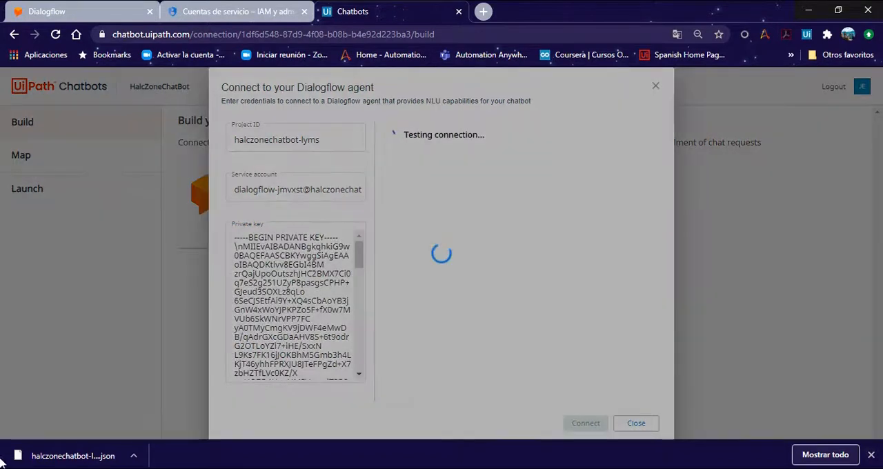
left_click(871, 454)
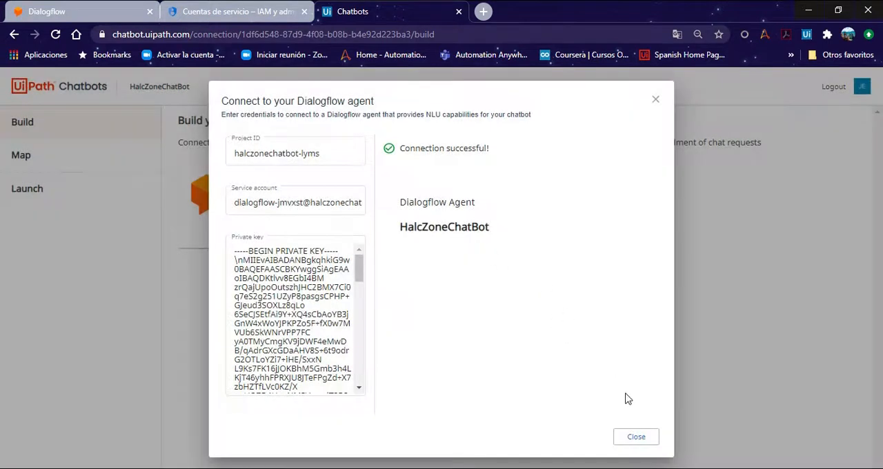
left_click(635, 439)
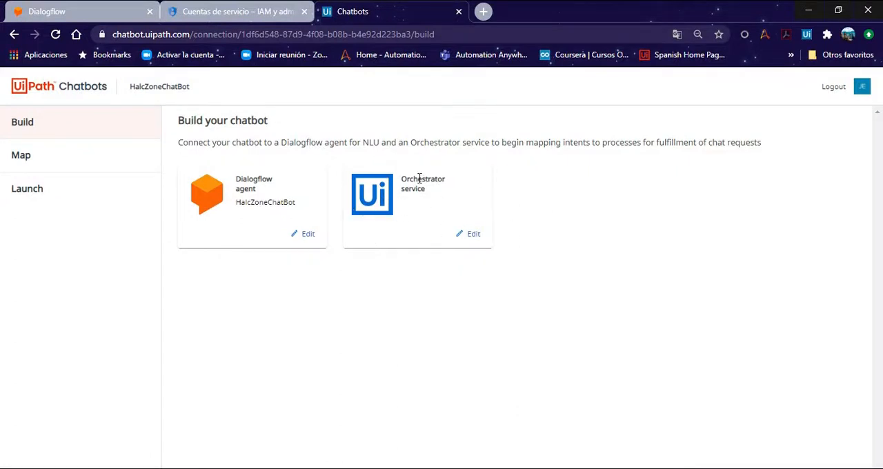
Step: Switch to Orchestrator, go back to Automation Cloud and examine the services of the HalcZoneDefault tenant in its administration
mouse_move(524, 466)
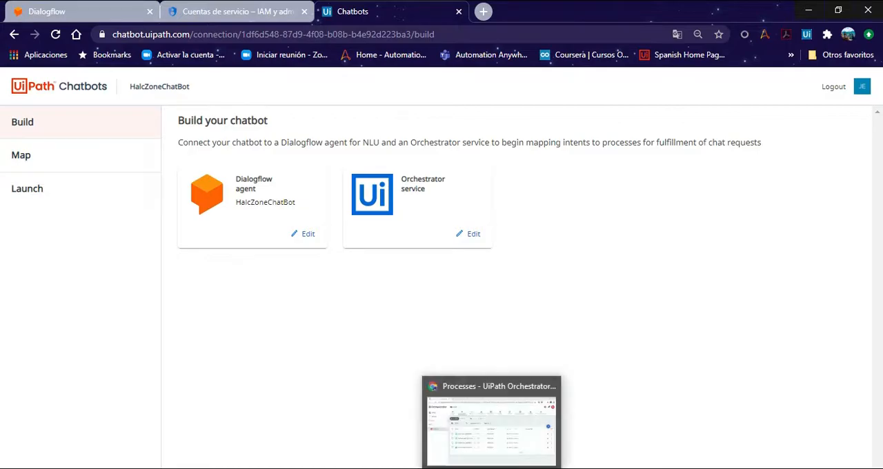
left_click(502, 427)
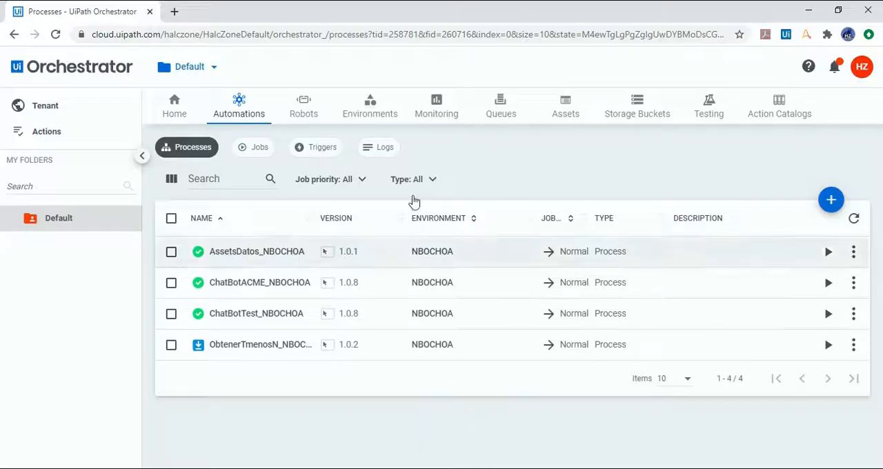
left_click(863, 69)
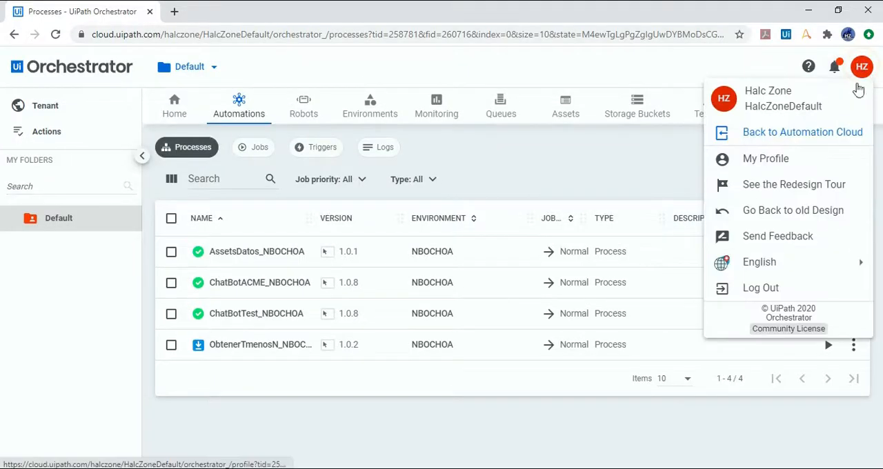
left_click(782, 141)
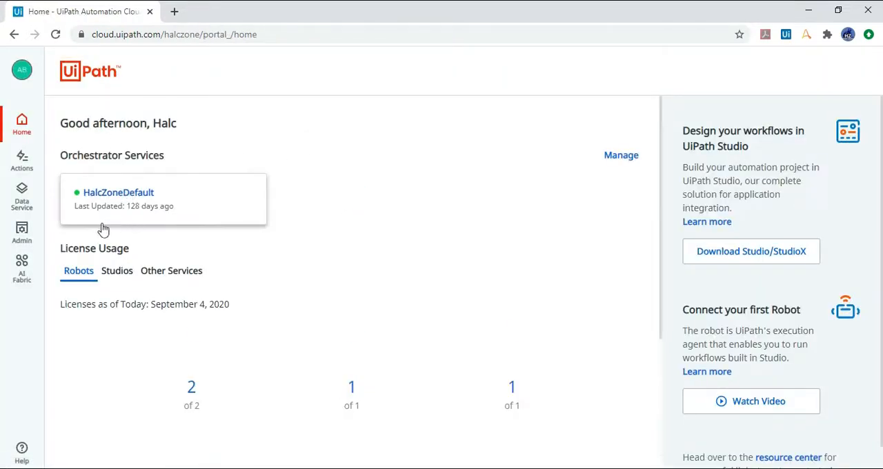
left_click(21, 238)
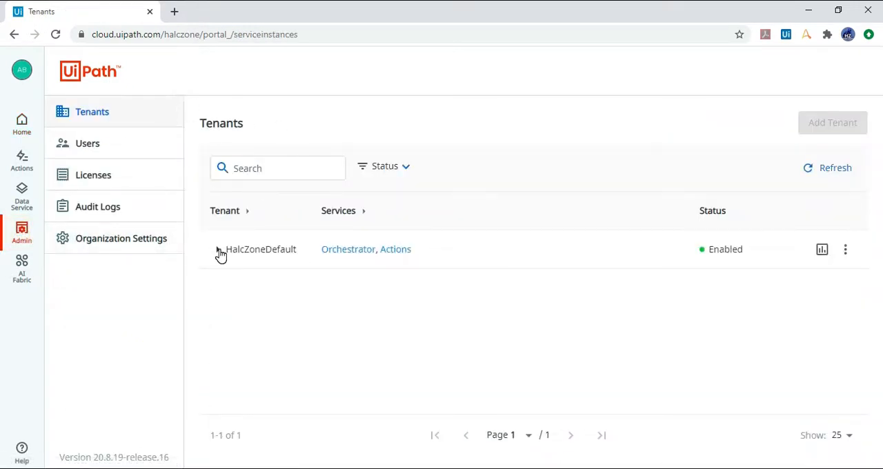
left_click(218, 250)
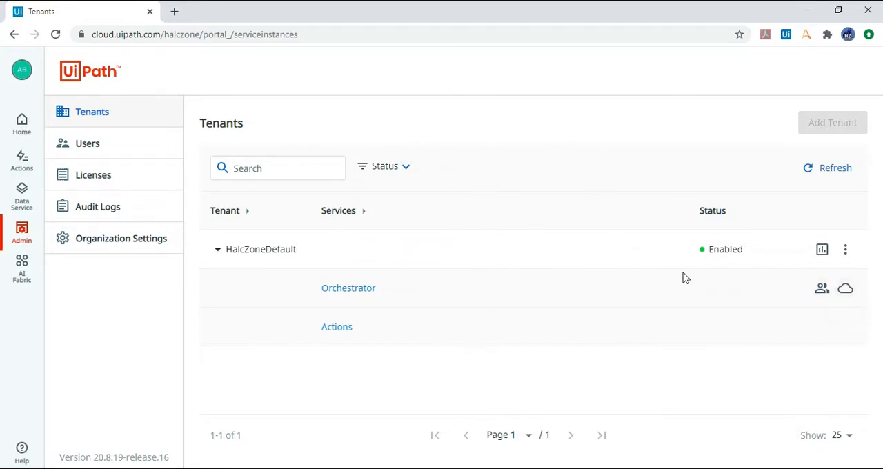
left_click(806, 11)
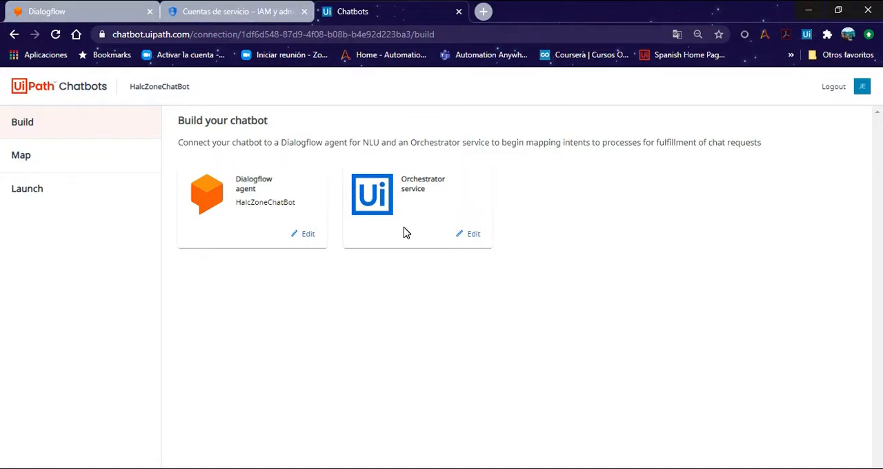
Step: In UiPath Chatbots, map the CapturarCodigoItem intent to the ChatBotACME process
left_click(69, 162)
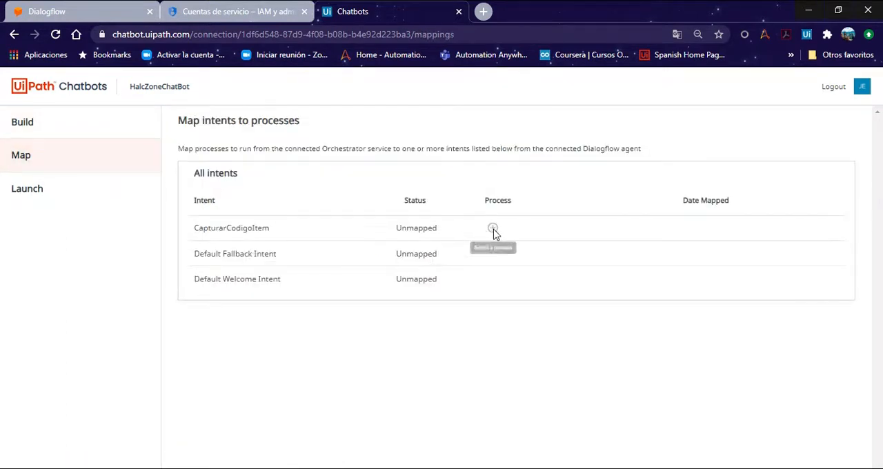
left_click(493, 229)
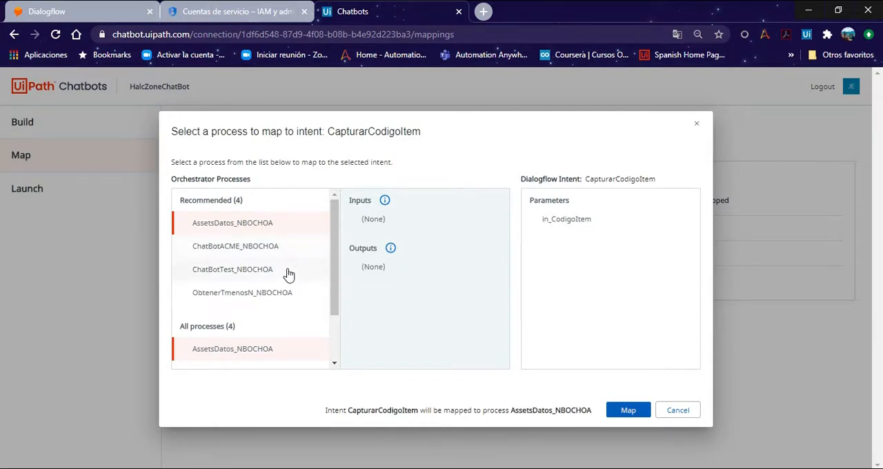
left_click(262, 253)
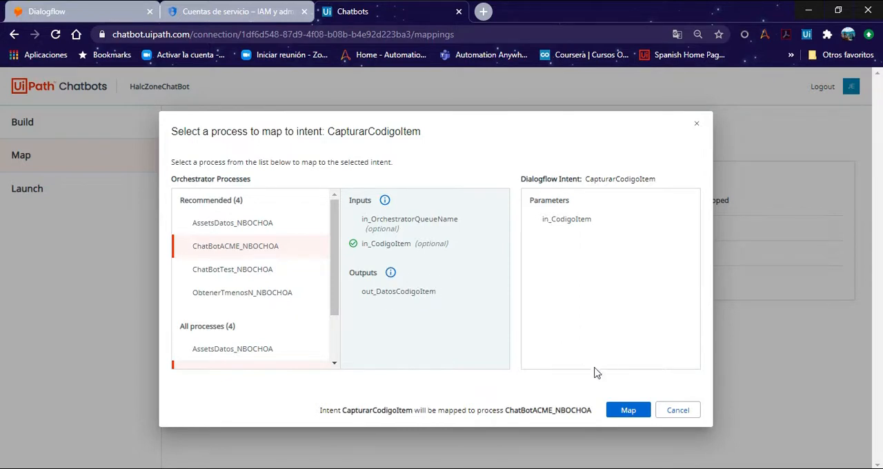
left_click(628, 412)
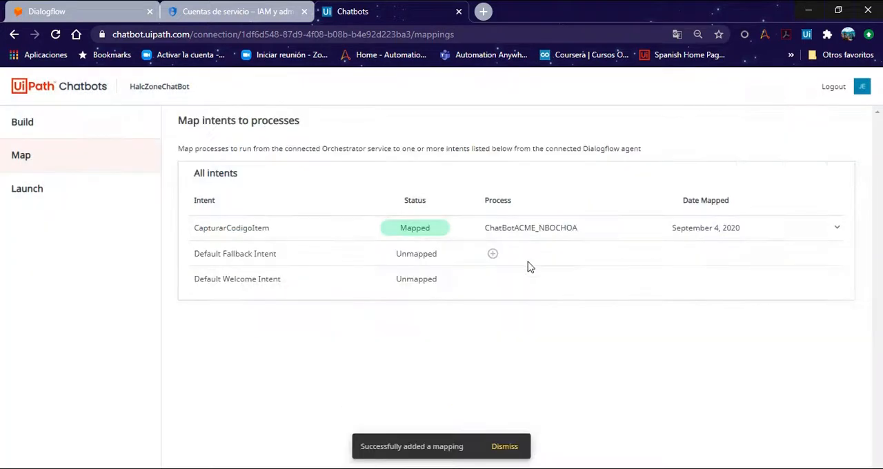
Step: In the chatbot's web launch settings, set the greeting message to "Hola Team HalcZone!", copy the HTML embed code and save
left_click(56, 190)
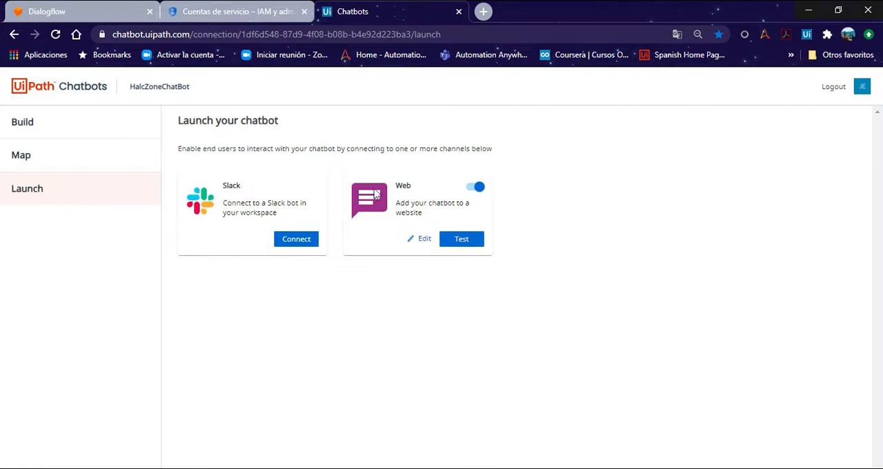
left_click(423, 244)
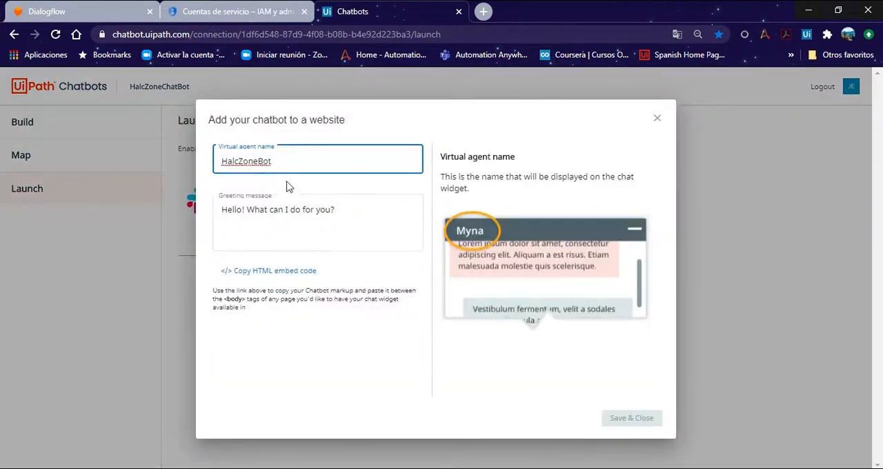
left_click_drag(282, 161, 217, 161)
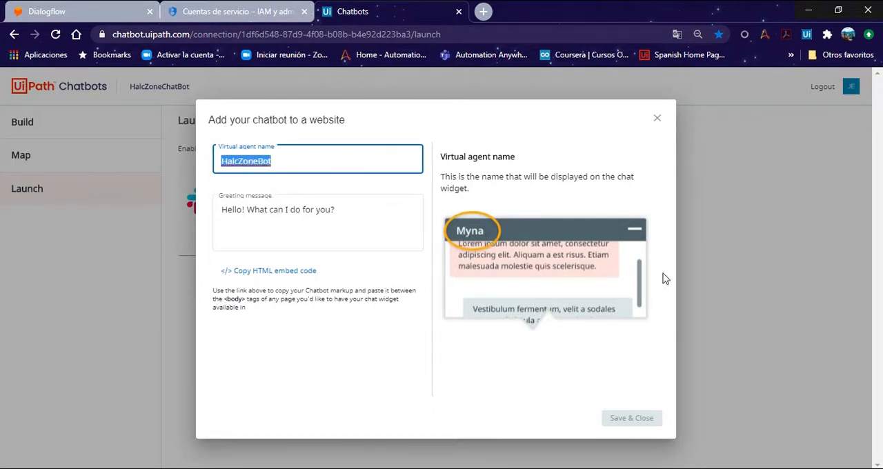
left_click(300, 162)
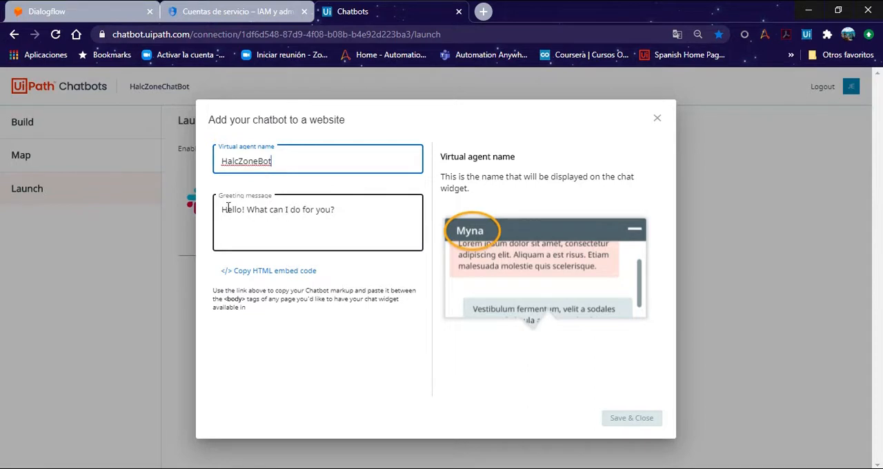
key("Tab")
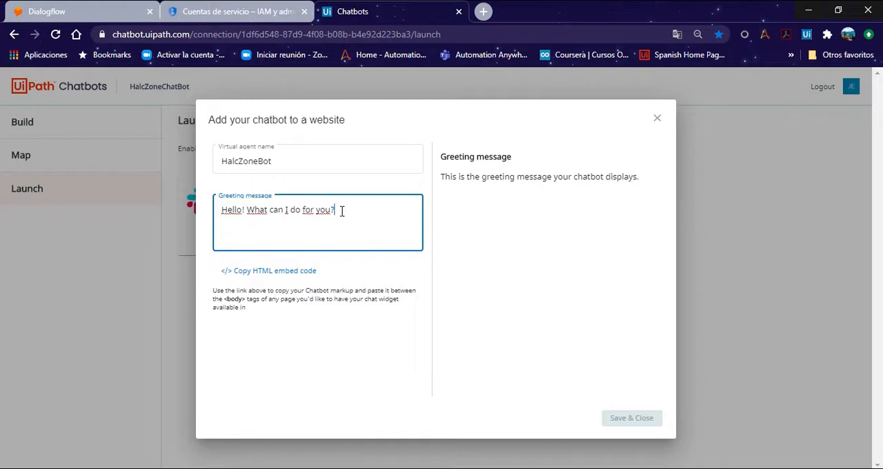
left_click_drag(342, 211, 207, 214)
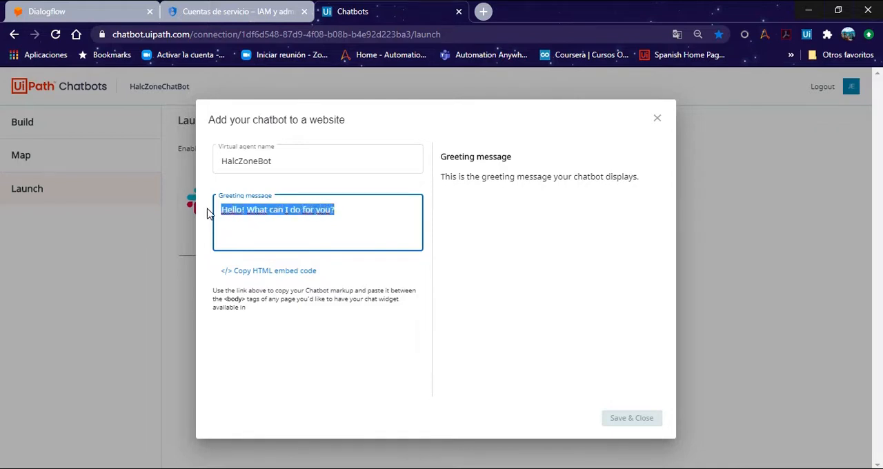
type("Hola Team HalcZone!")
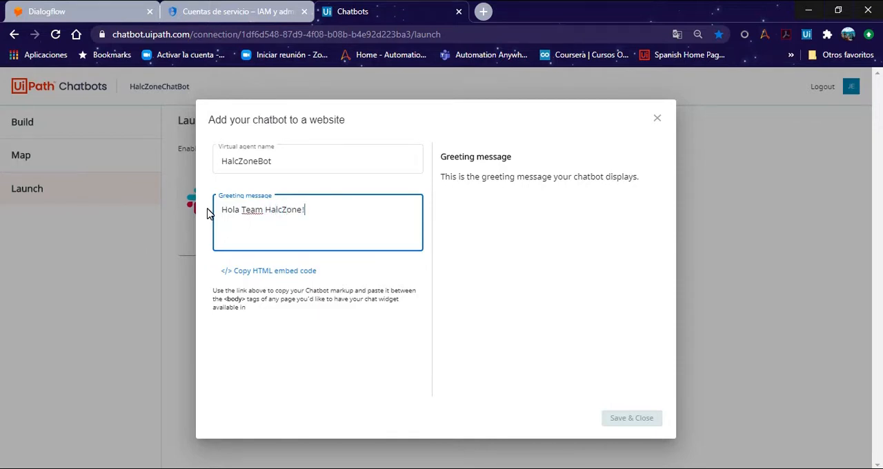
left_click(281, 272)
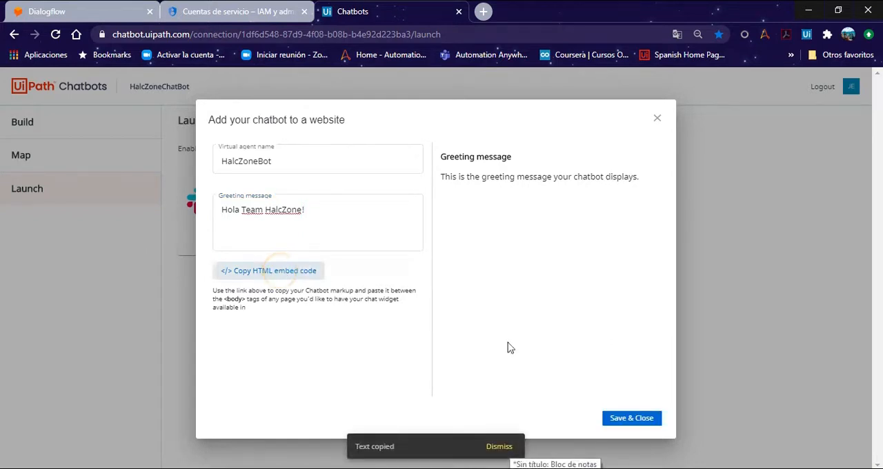
left_click(633, 420)
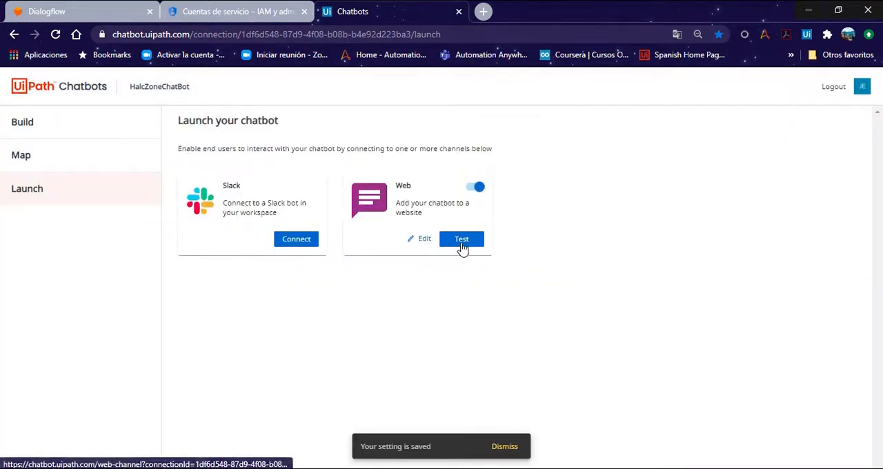
Step: Launch the web channel test, open the HalcZoneBot chat widget and send the message "Hola"
left_click(462, 243)
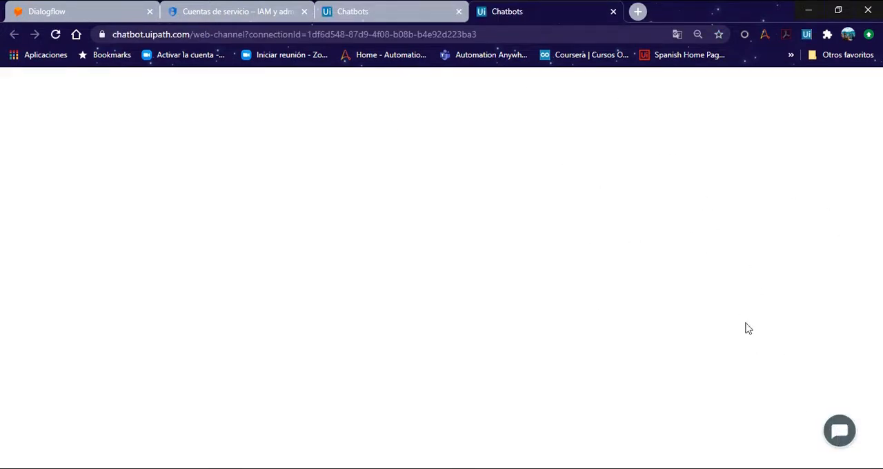
left_click(839, 433)
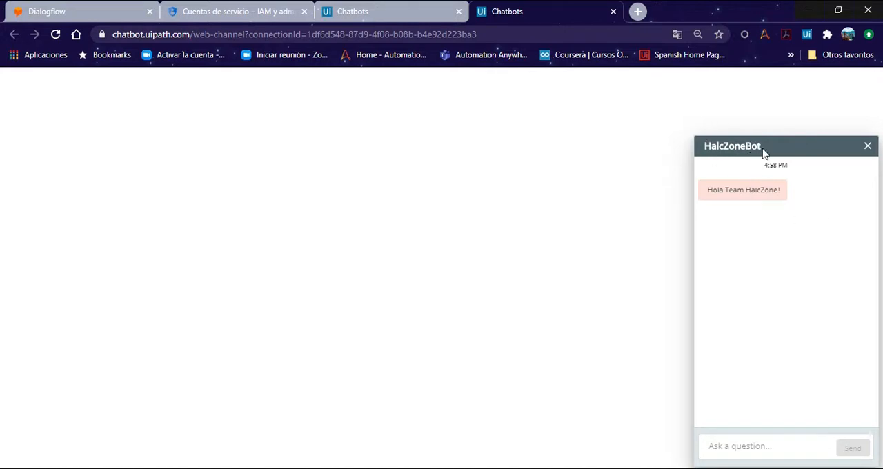
left_click(727, 450)
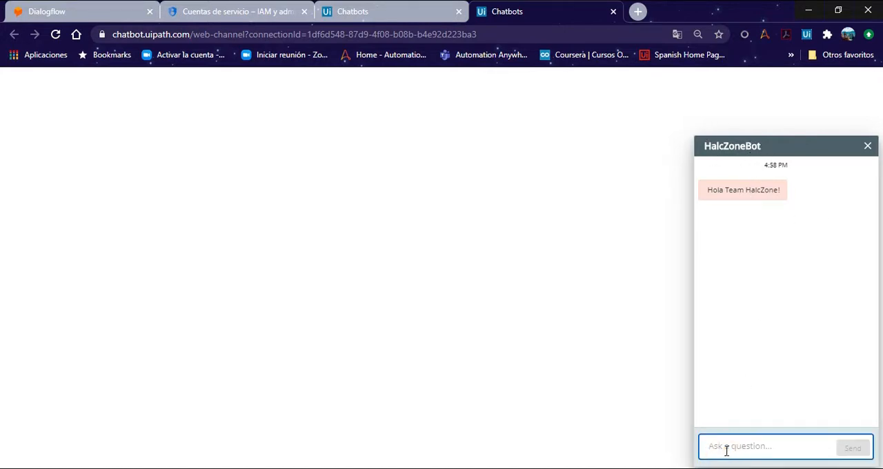
type("Hola")
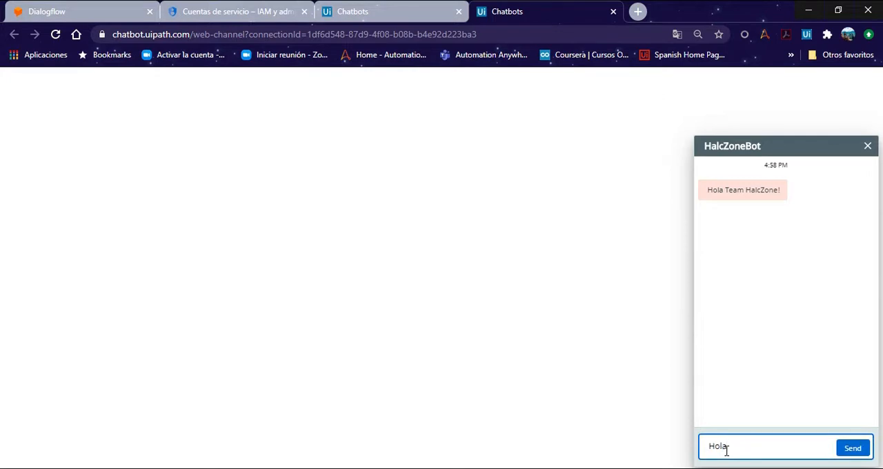
key("Return")
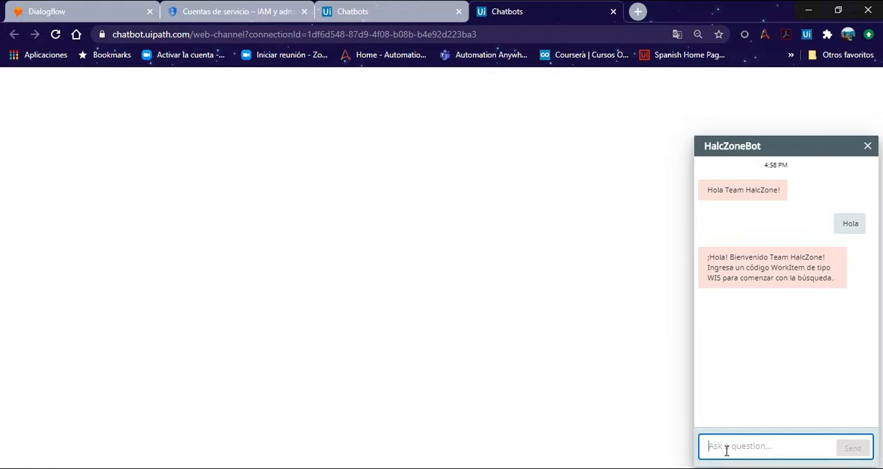
Step: Consult the work item codes in the Notepad notes, and send the chatbot the message "mi codigo es 57735321"
key("alt+Tab")
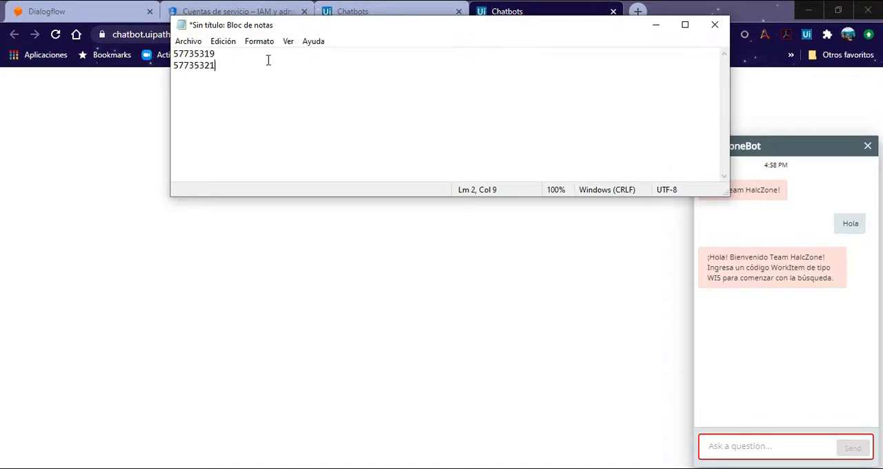
left_click_drag(338, 31, 274, 101)
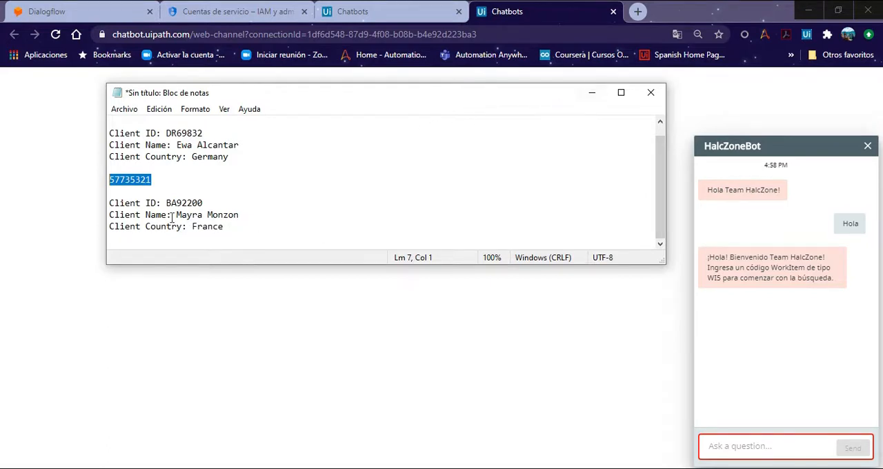
left_click(592, 92)
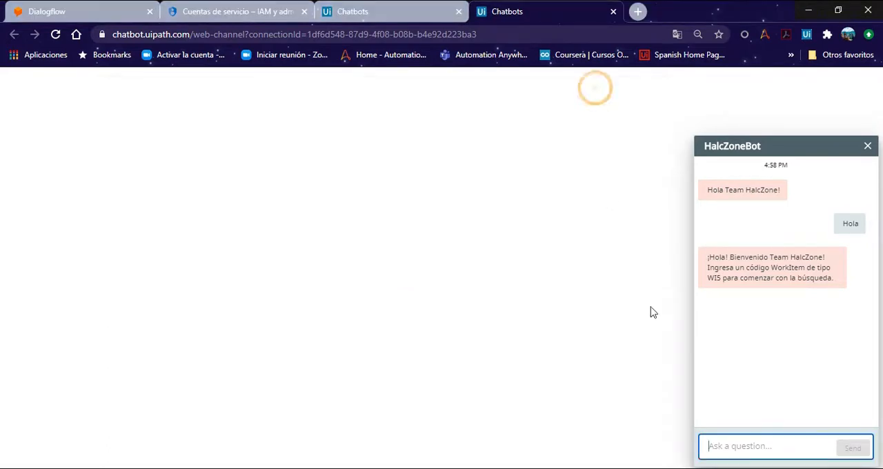
left_click(728, 445)
type("mi c")
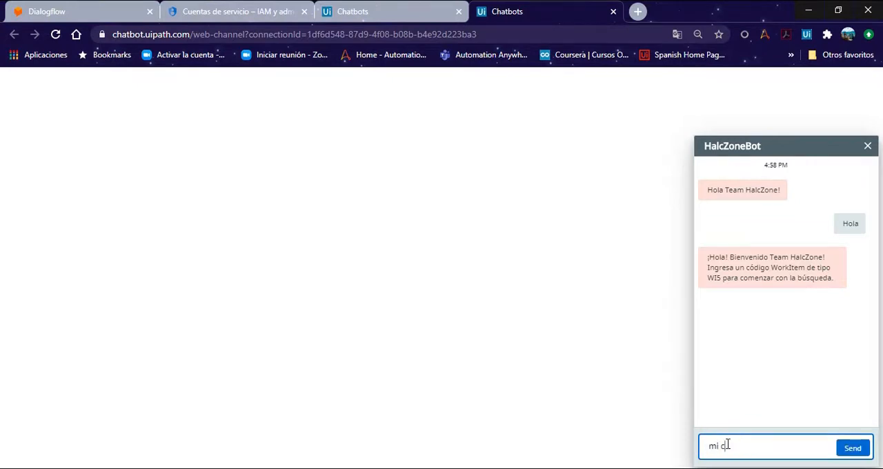
type("ódigo es 57735321")
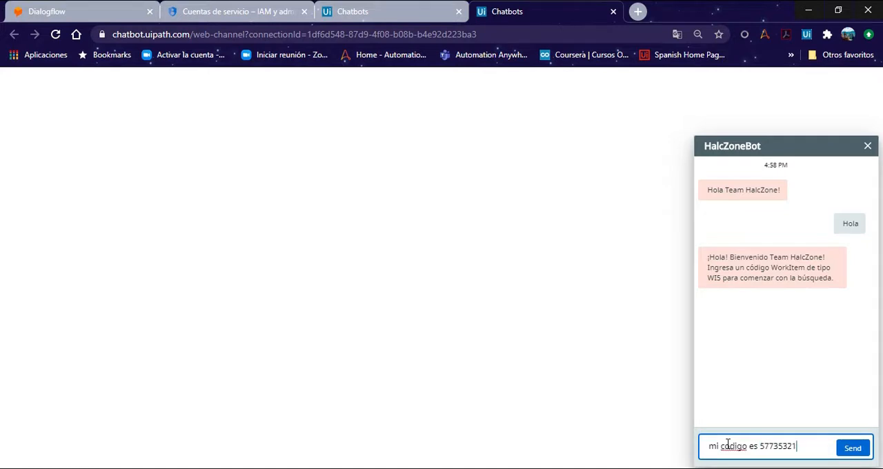
key("Return")
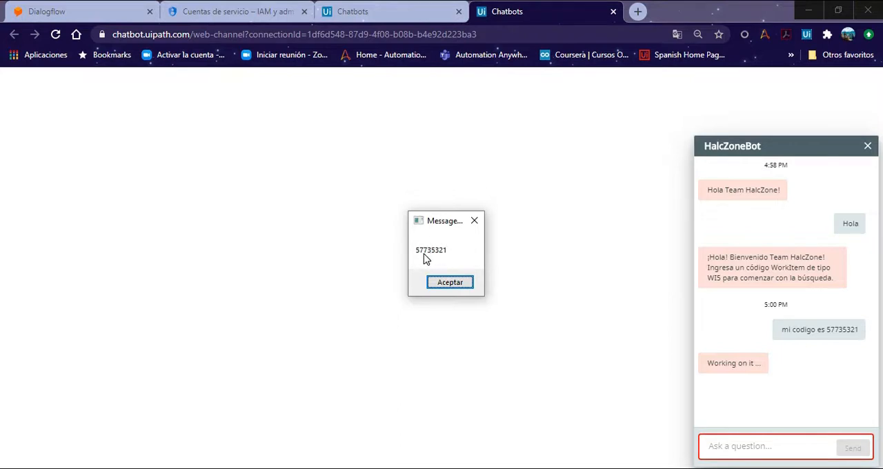
Step: Accept the message box with the captured code and log in to ACME System 1 with the account e-mail and password
left_click(452, 286)
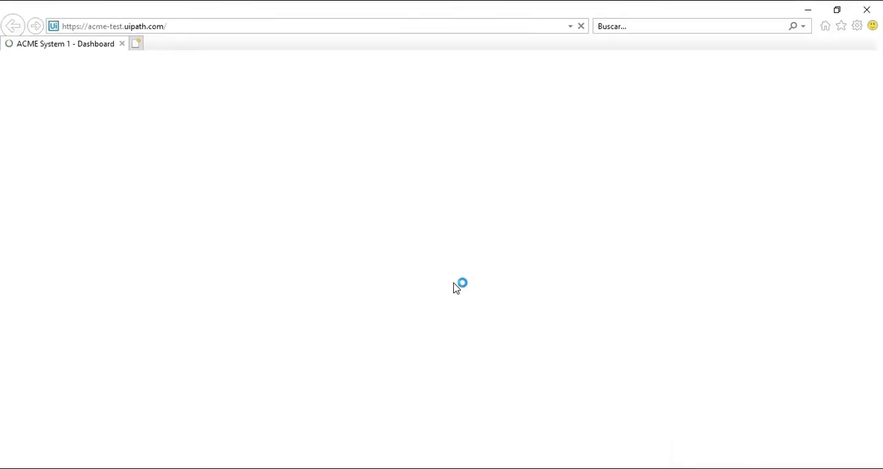
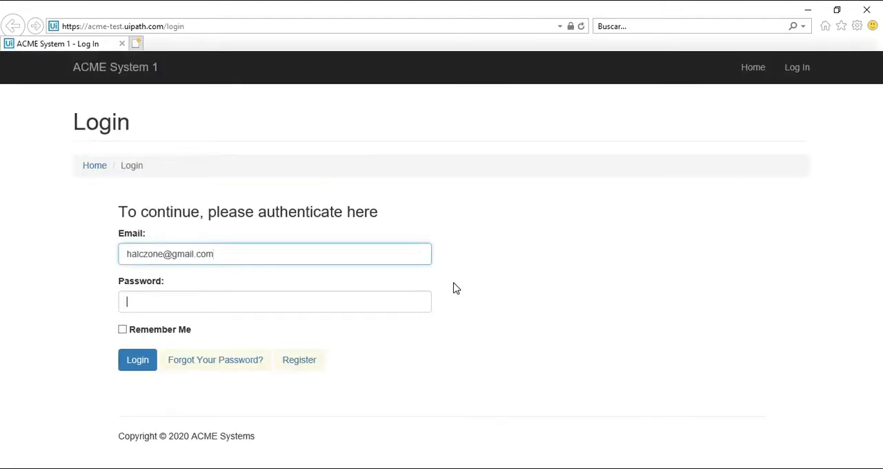
key("Tab")
type("********")
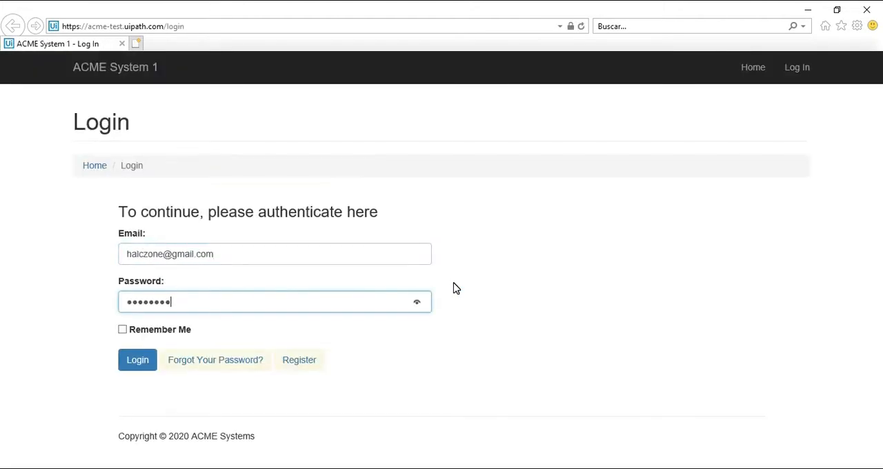
left_click(138, 363)
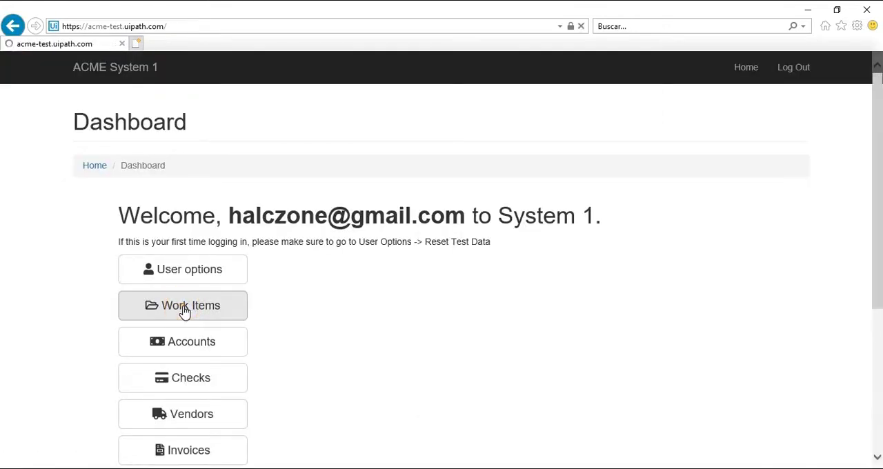
Step: Go through the Work Items list in ACME System 1 up to page 5 to locate work item 57735321
left_click(184, 306)
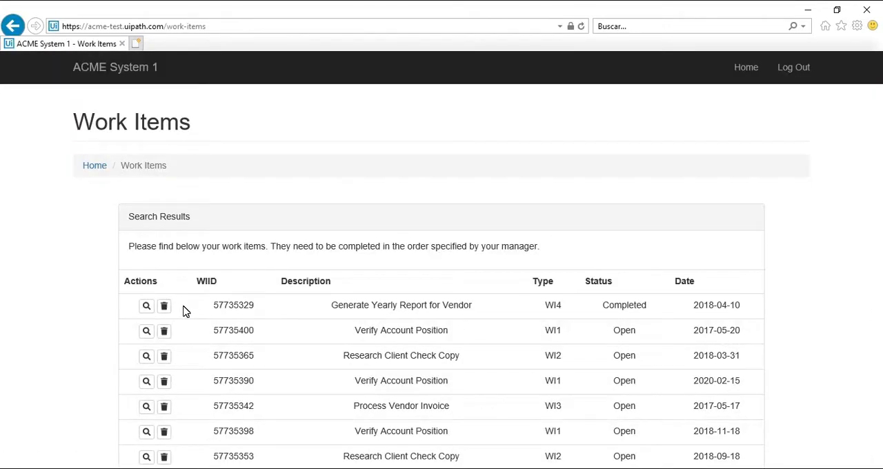
scroll(545, 380, "down", 3)
left_click(545, 381)
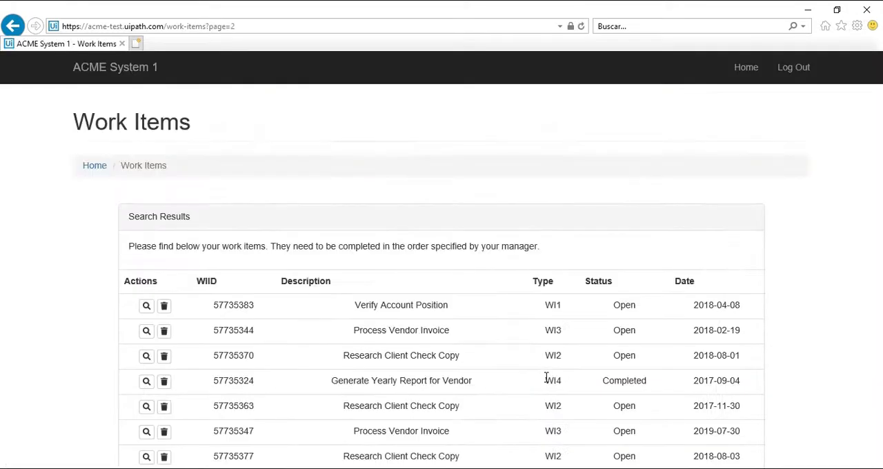
scroll(545, 380, "down", 3)
left_click(568, 381)
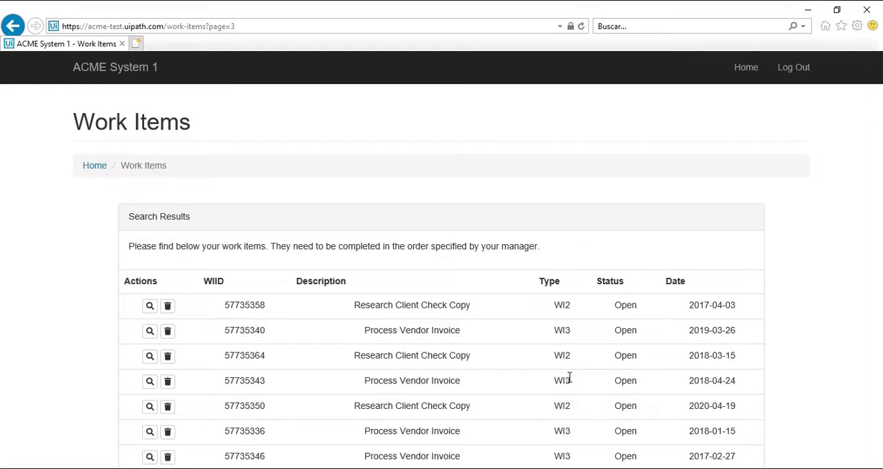
scroll(569, 378, "down", 3)
left_click(590, 378)
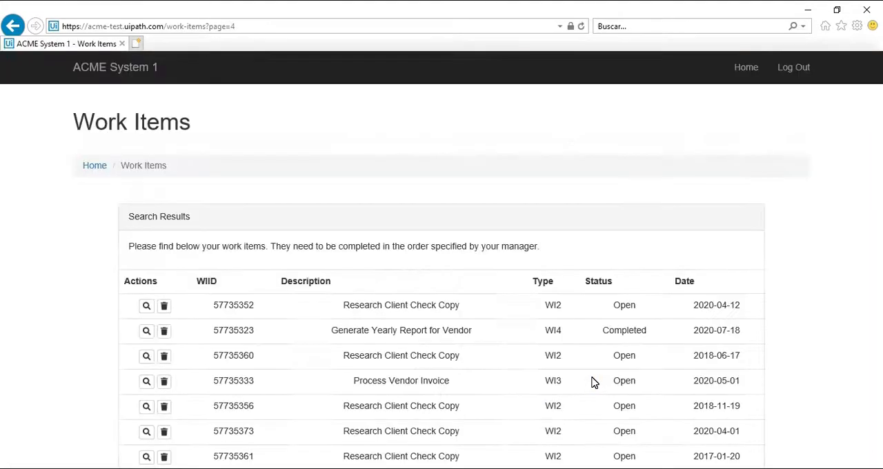
scroll(592, 380, "down", 3)
left_click(615, 378)
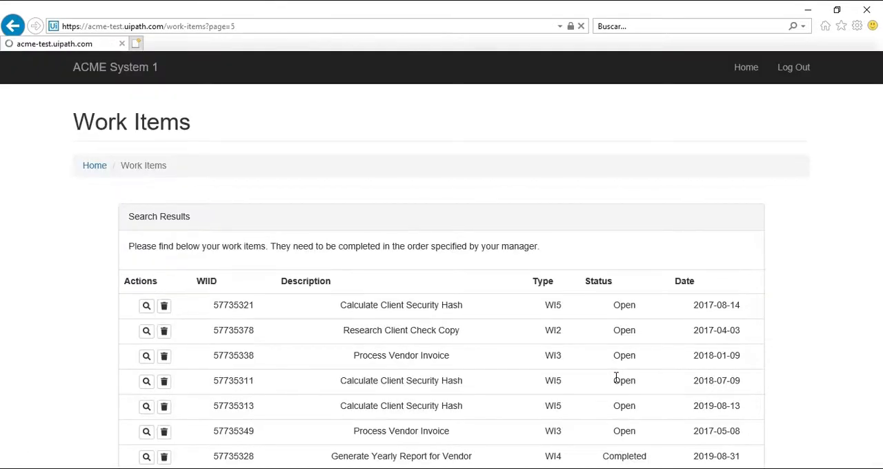
Step: Log out of ACME System 1 via the dashboard, and compare the chatbot's reply with the client details in Notepad
left_click(94, 166)
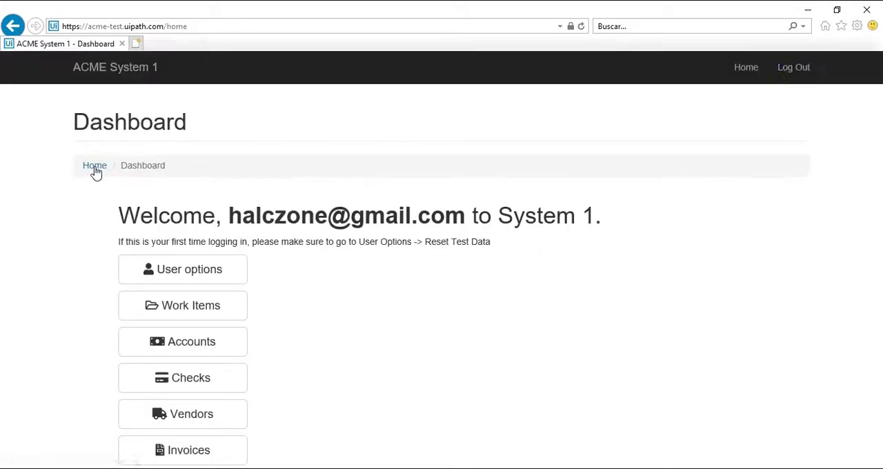
left_click(794, 68)
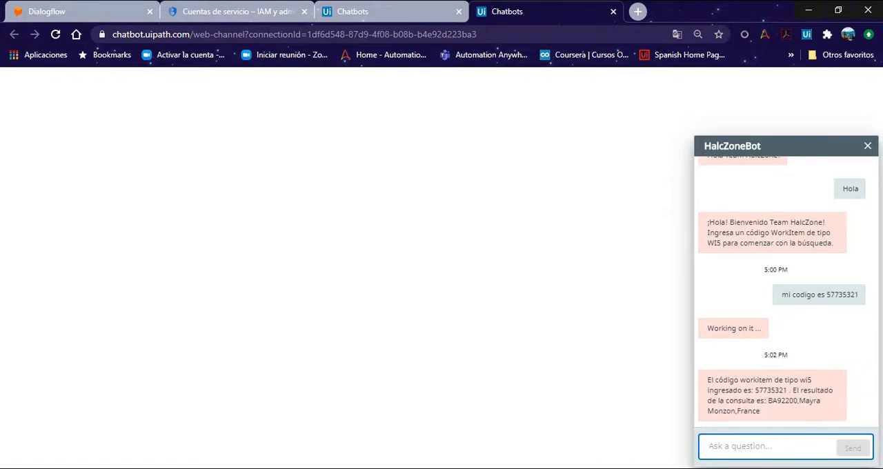
key("alt+Tab")
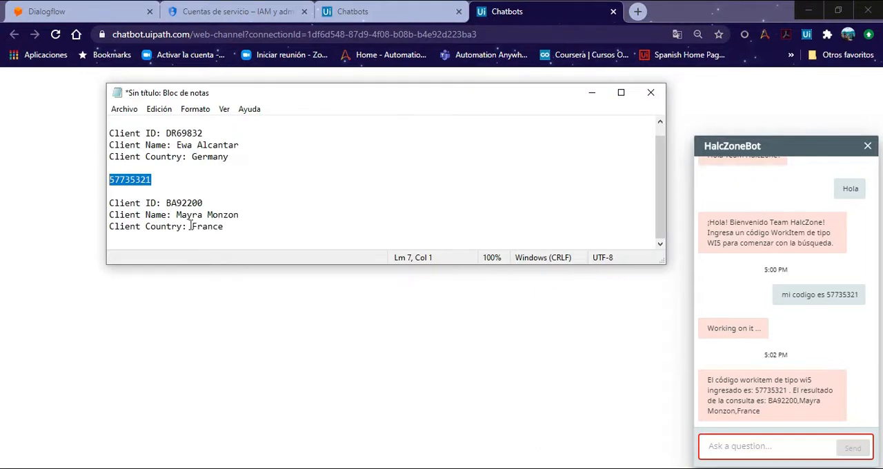
left_click(550, 362)
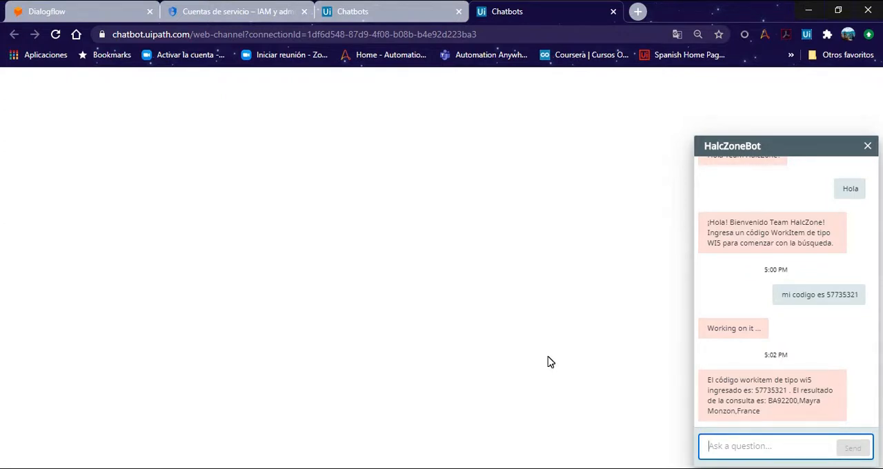
Step: Close the service accounts page and return to the HalcZoneChatBot Launch page
left_click(304, 11)
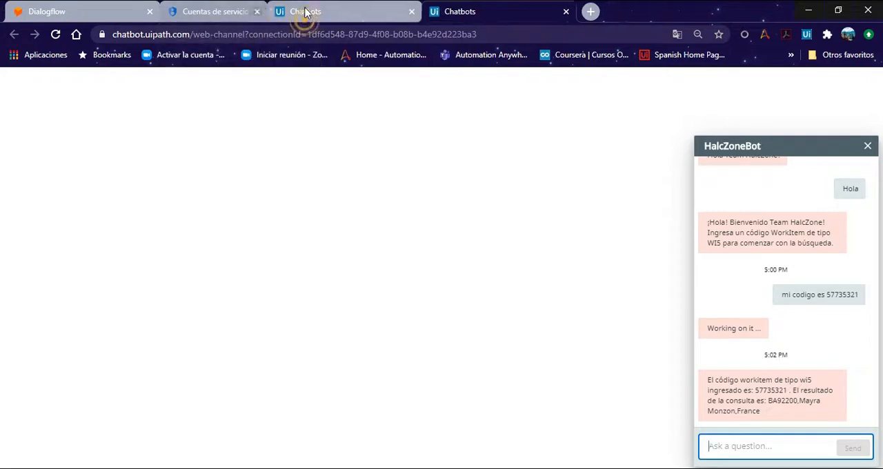
left_click(247, 13)
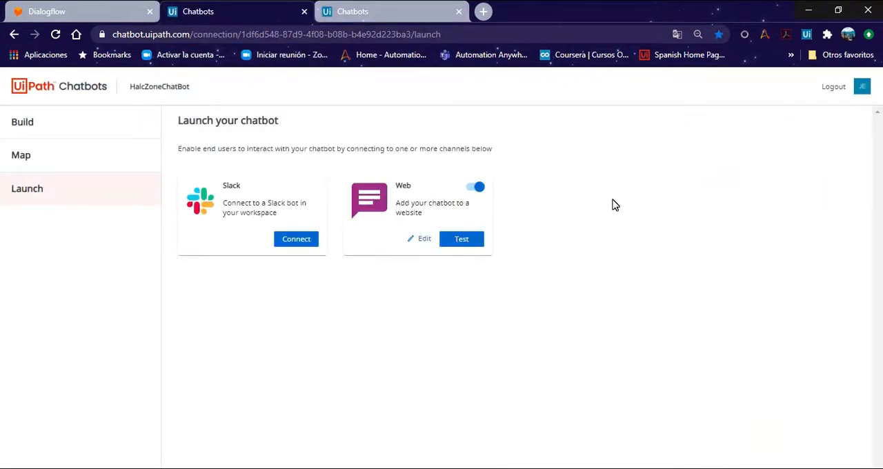